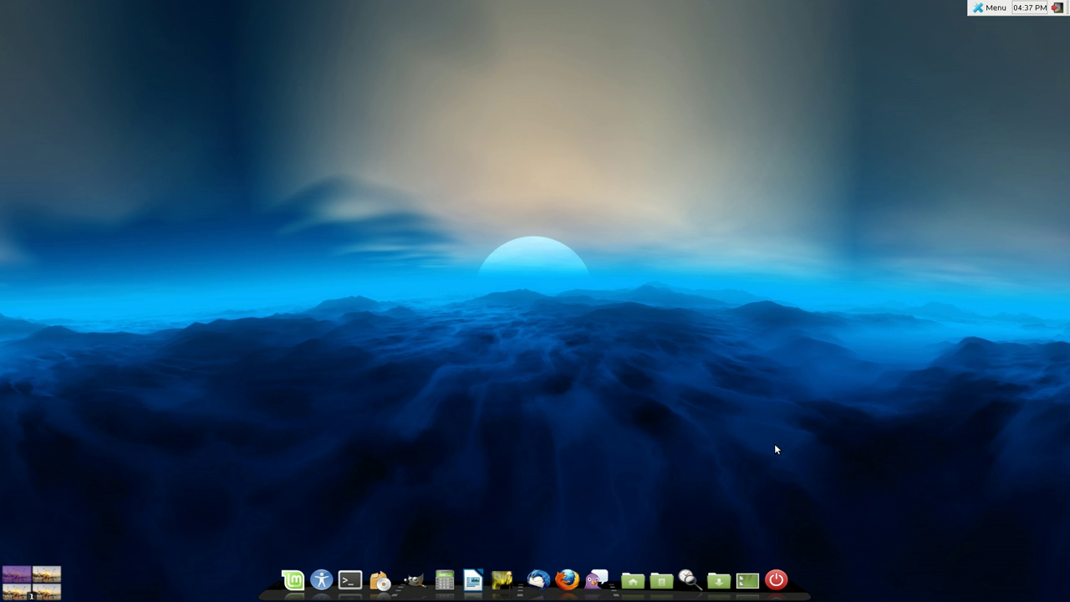
- Open Cairo-Dock's configuration window, centred on screen, at its Themes list
right_click(610, 595)
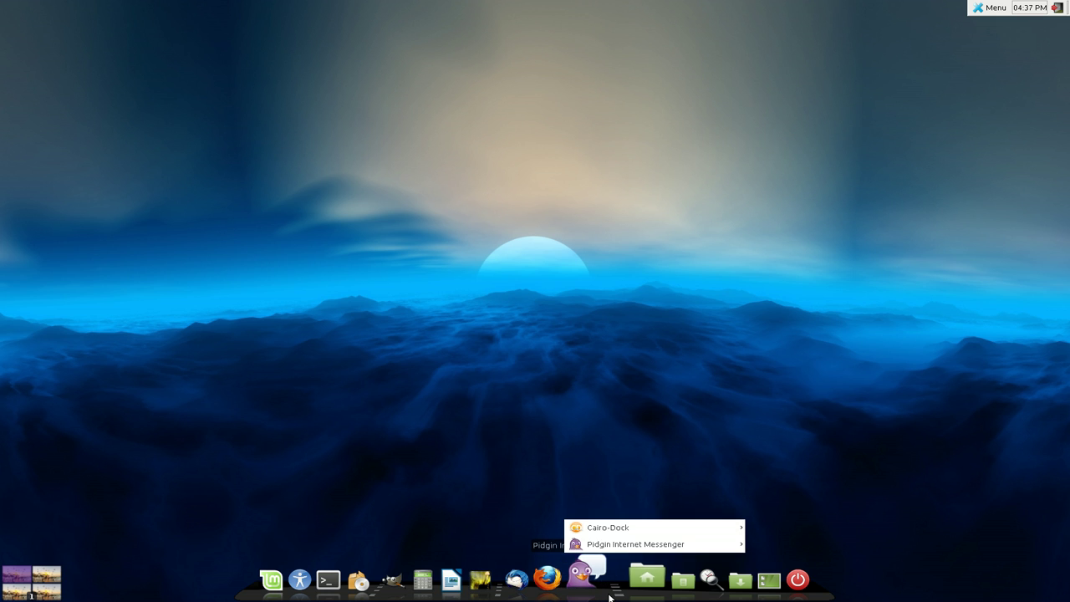
mouse_move(629, 535)
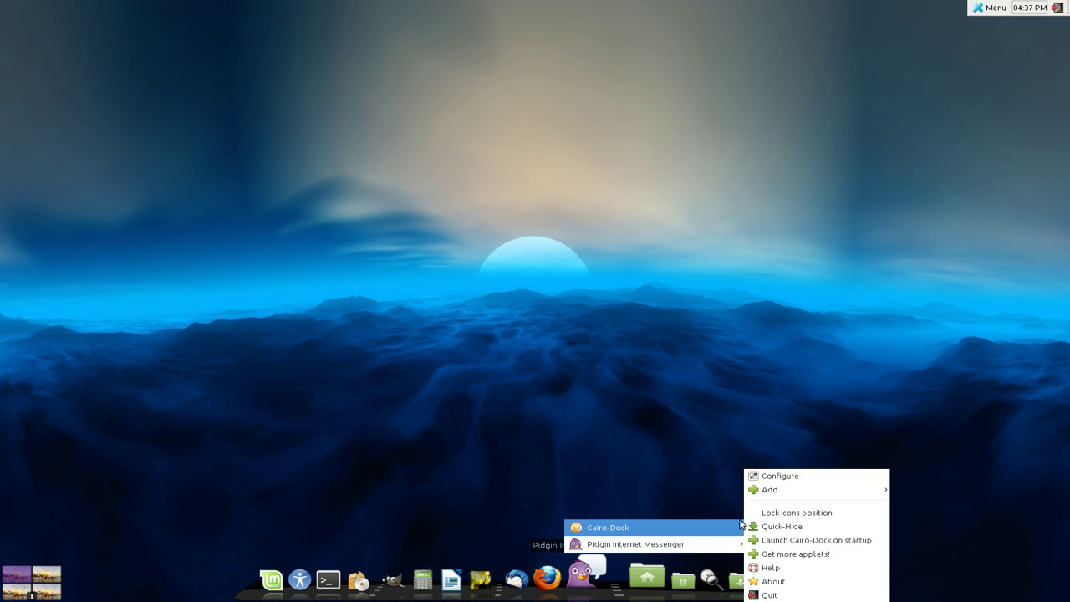
left_click(781, 476)
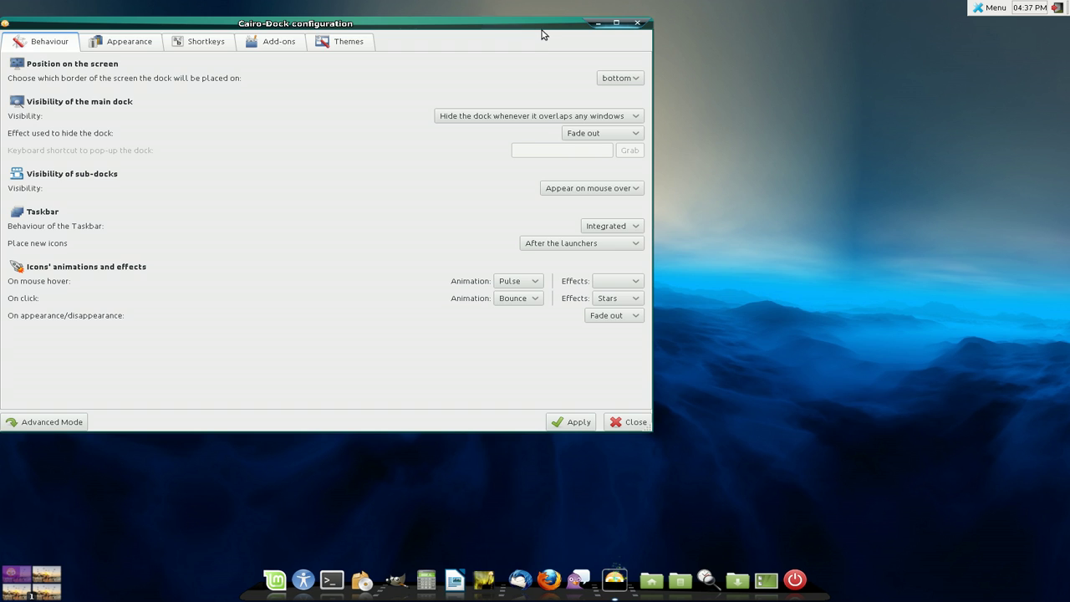
left_click_drag(550, 28, 793, 77)
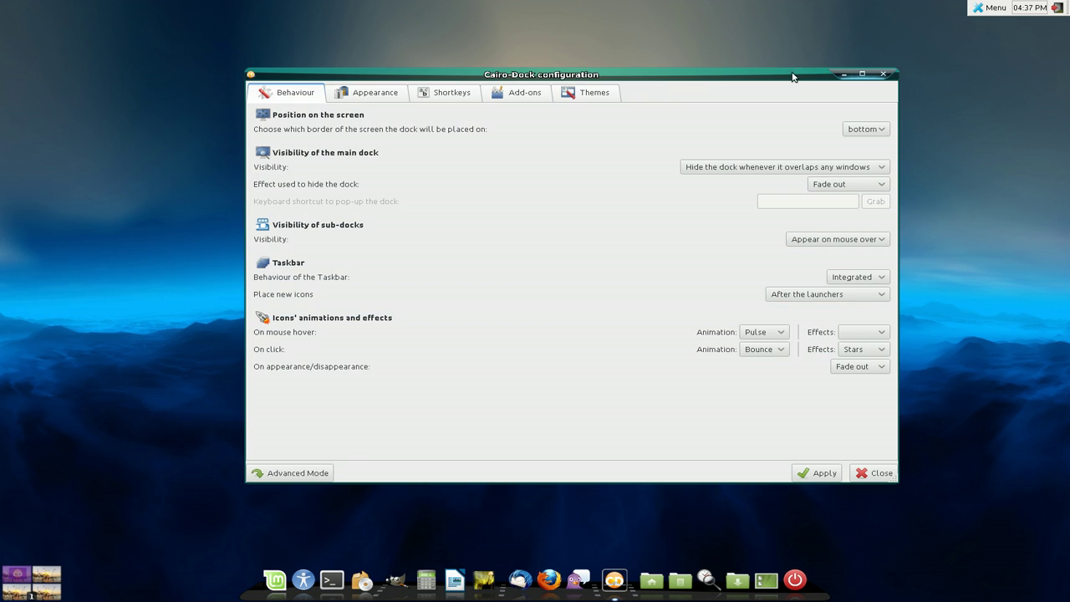
left_click(608, 97)
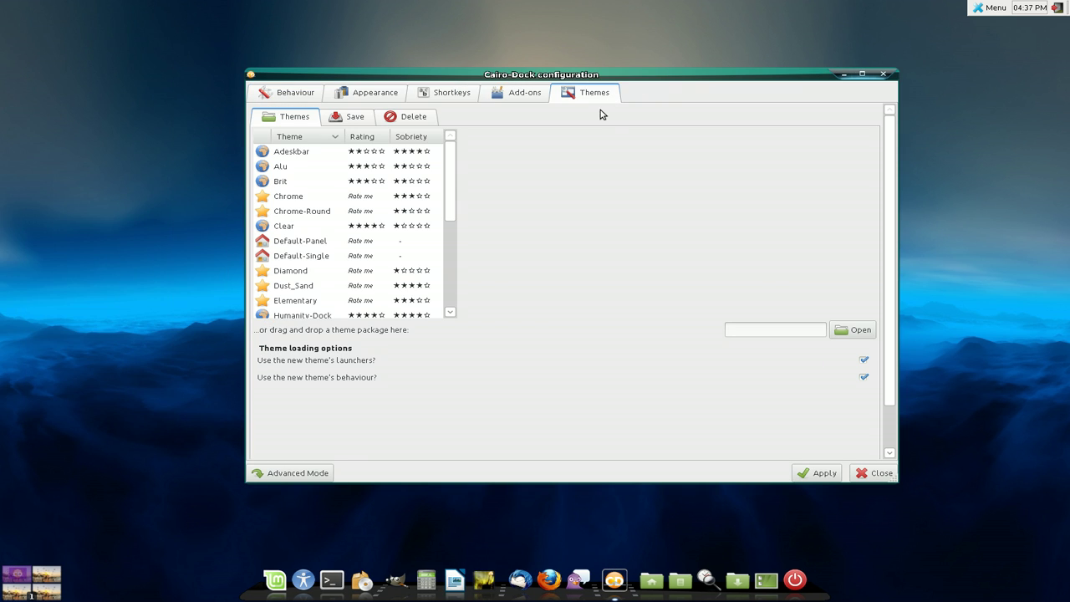
- Preview Chrome, Chrome-Round, Alu, Brit and Default-Single, then apply the Default-Panel theme
left_click(301, 197)
left_click(305, 211)
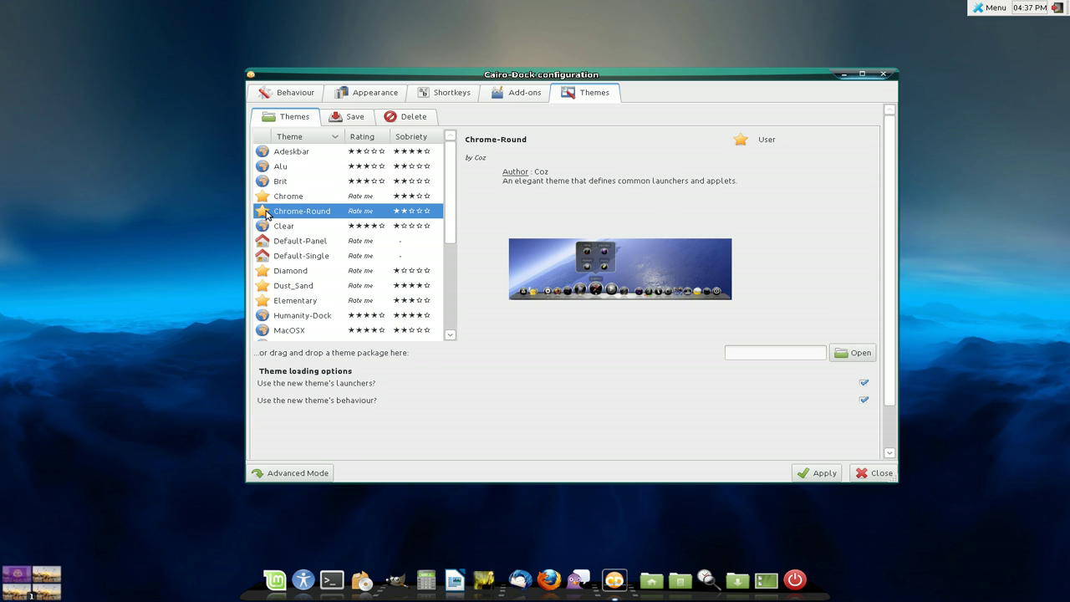
left_click(271, 166)
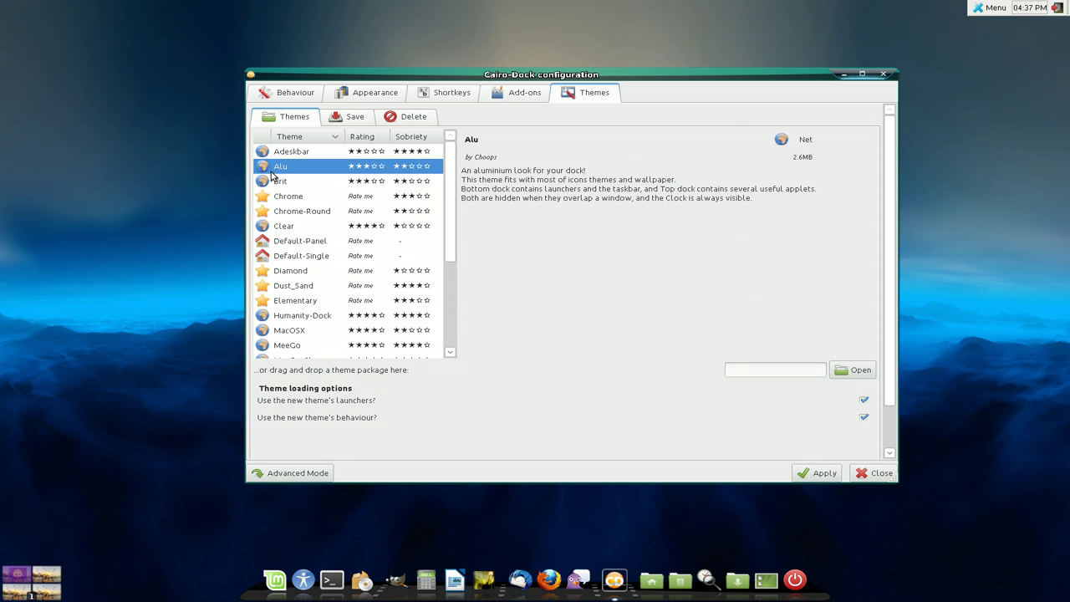
left_click(269, 179)
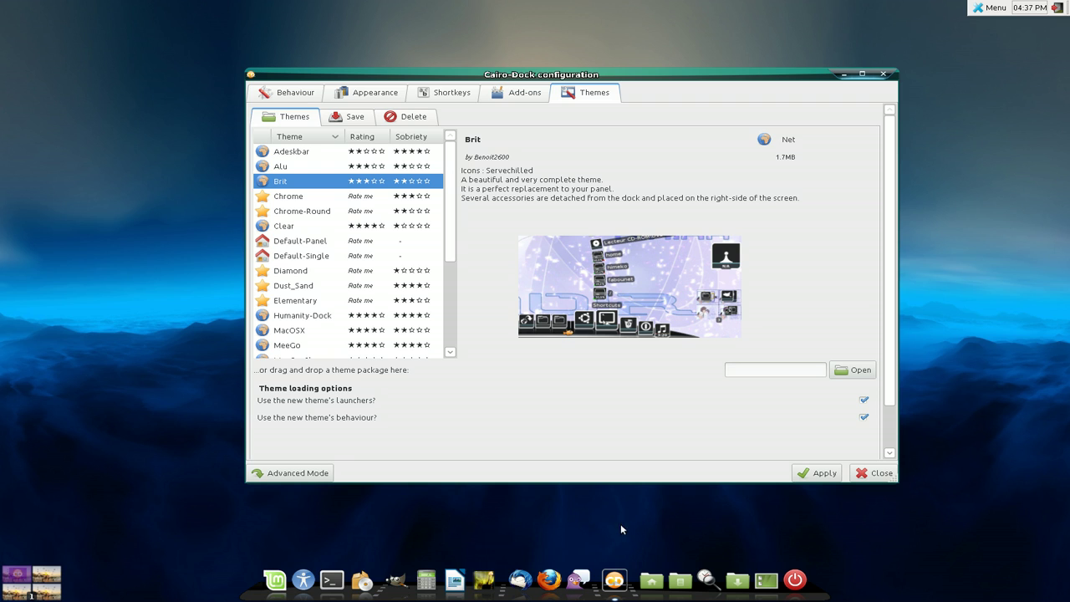
left_click(316, 260)
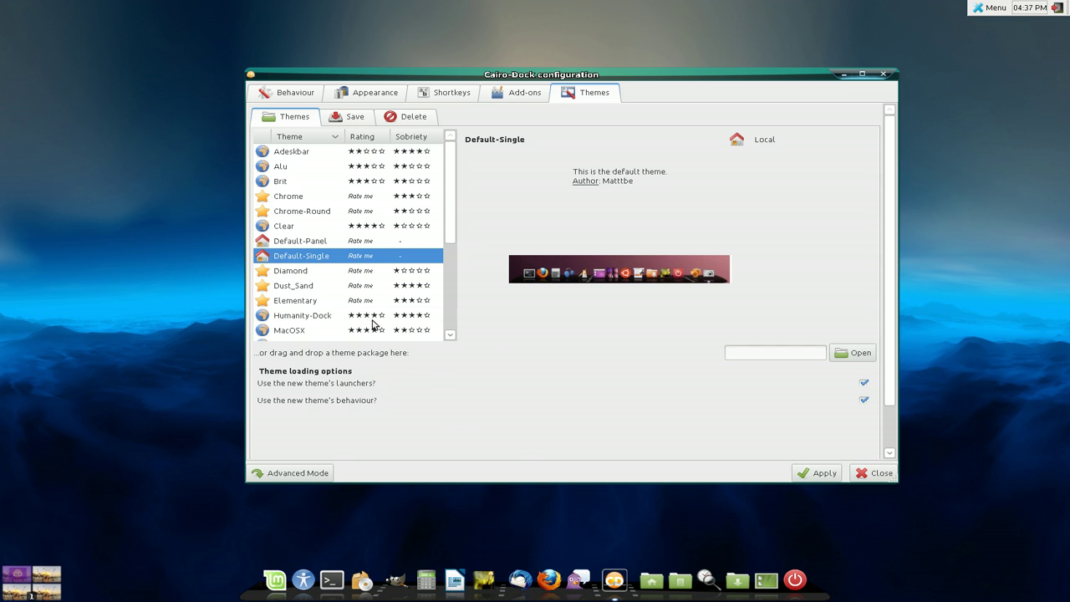
left_click(318, 242)
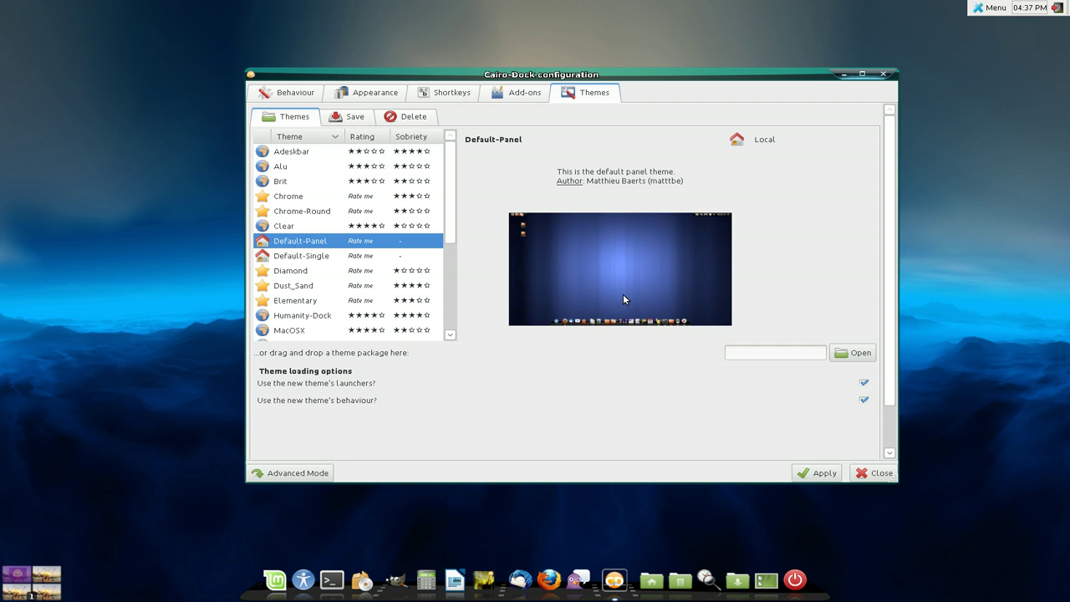
left_click(821, 476)
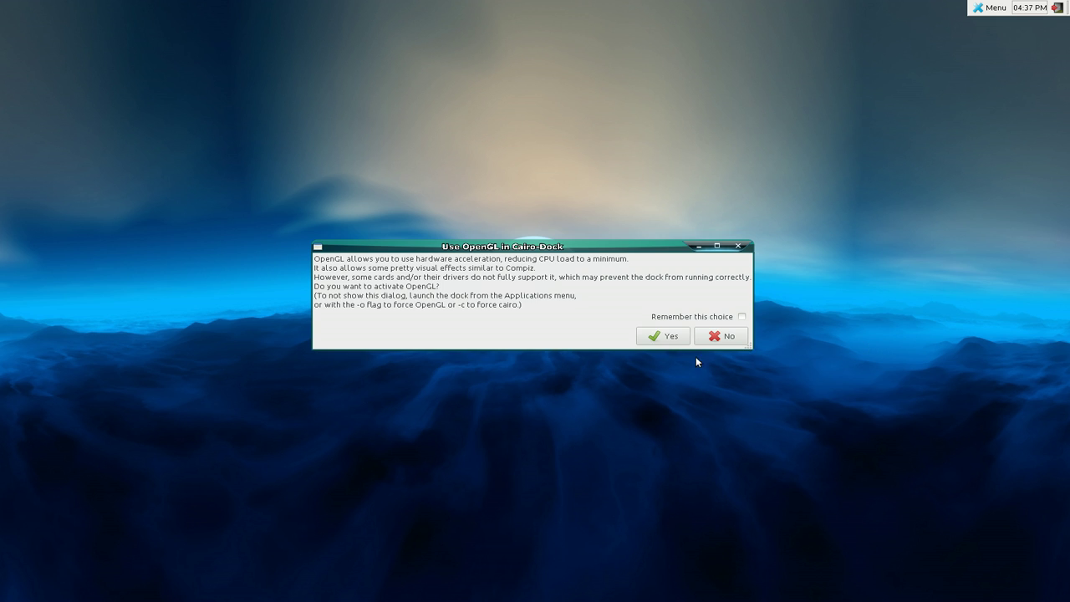
- Accept OpenGL, then try the top panel's Applications, Shortcuts and home-folder menus and close them
left_click(664, 340)
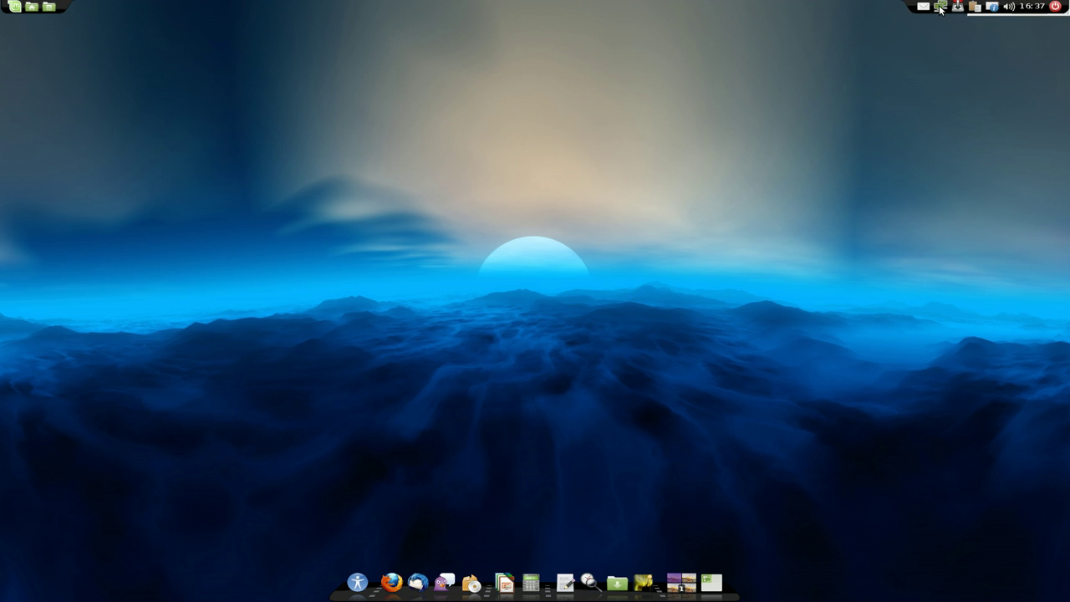
left_click(22, 14)
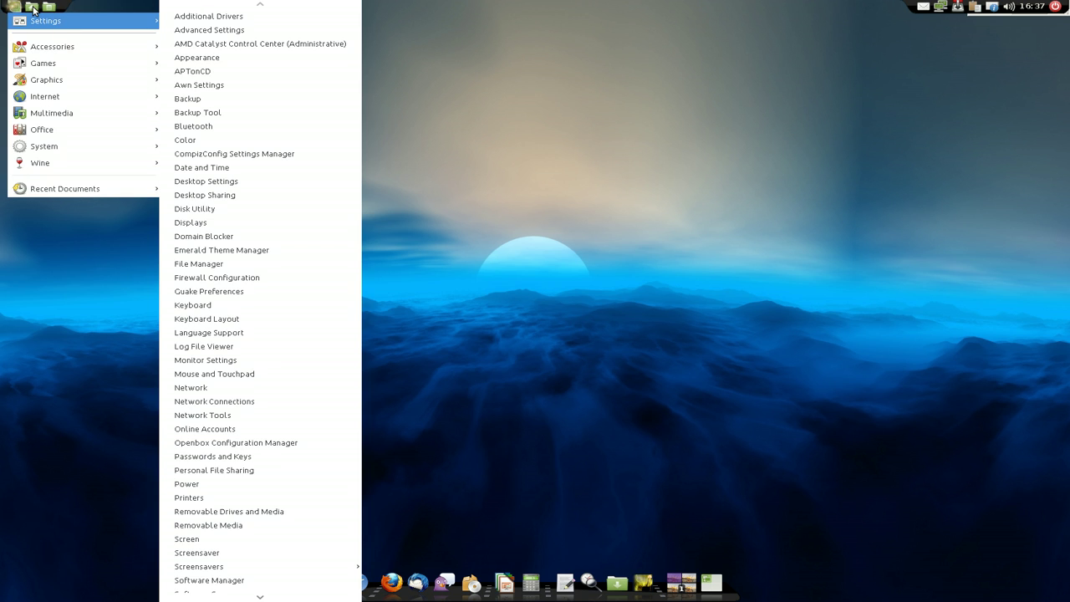
left_click(34, 8)
left_click(33, 8)
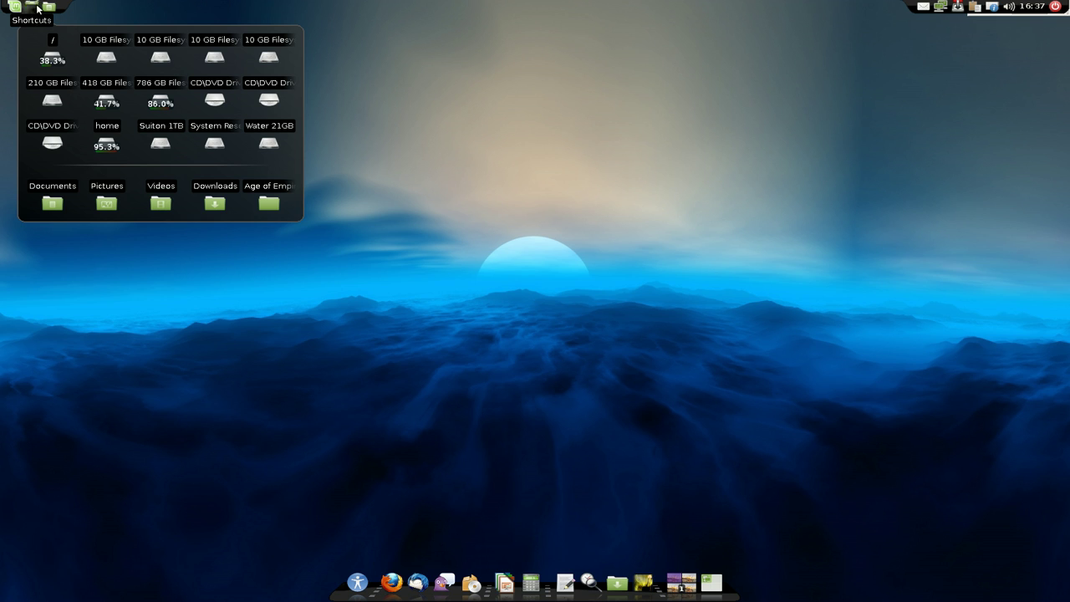
left_click(50, 7)
left_click(50, 8)
left_click(49, 10)
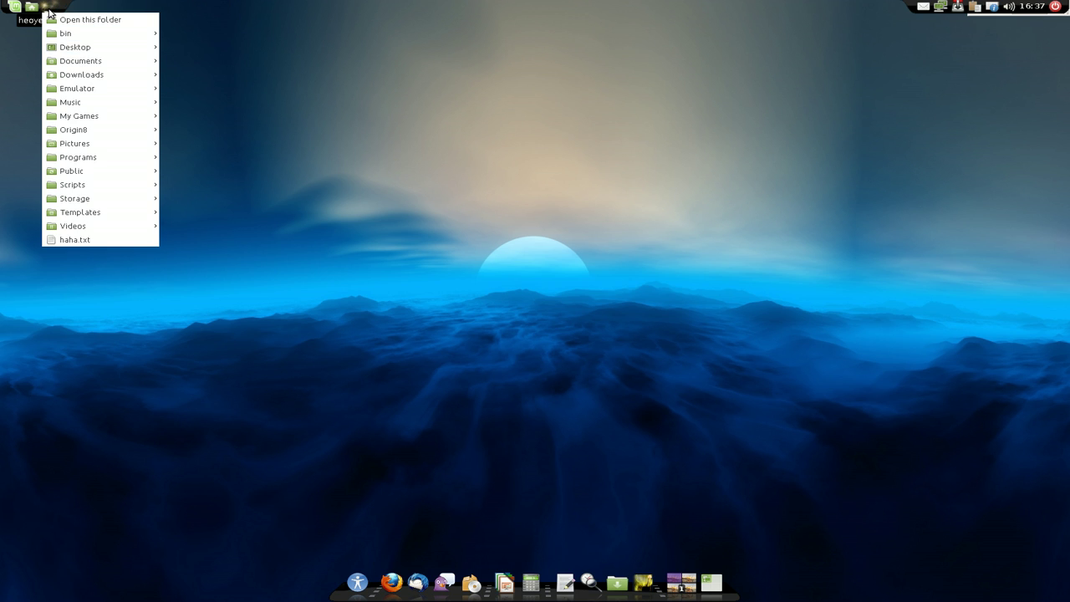
left_click(49, 8)
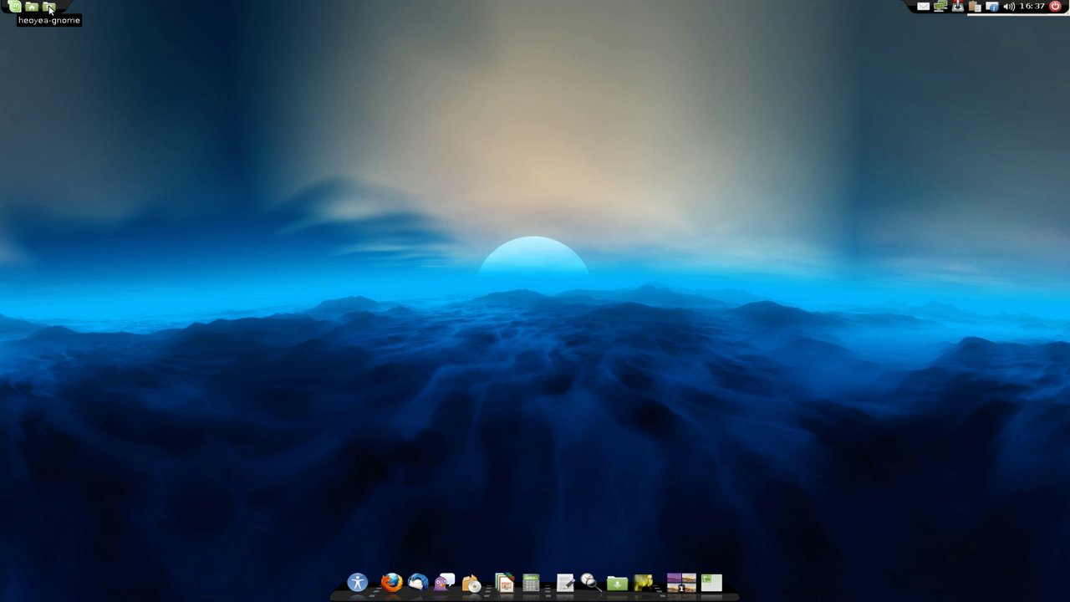
left_click(590, 574)
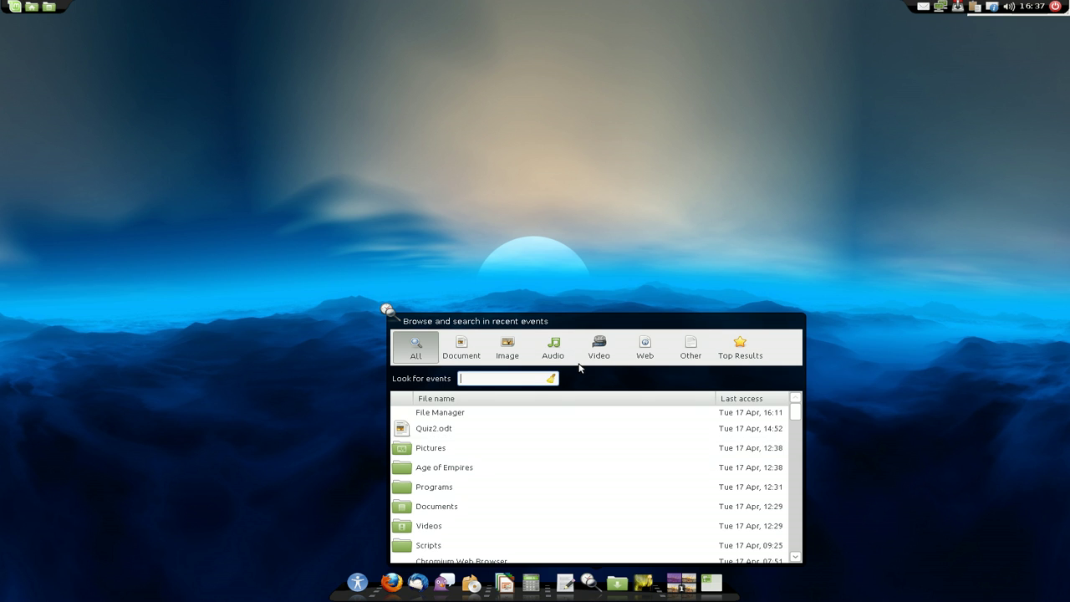
left_click(462, 352)
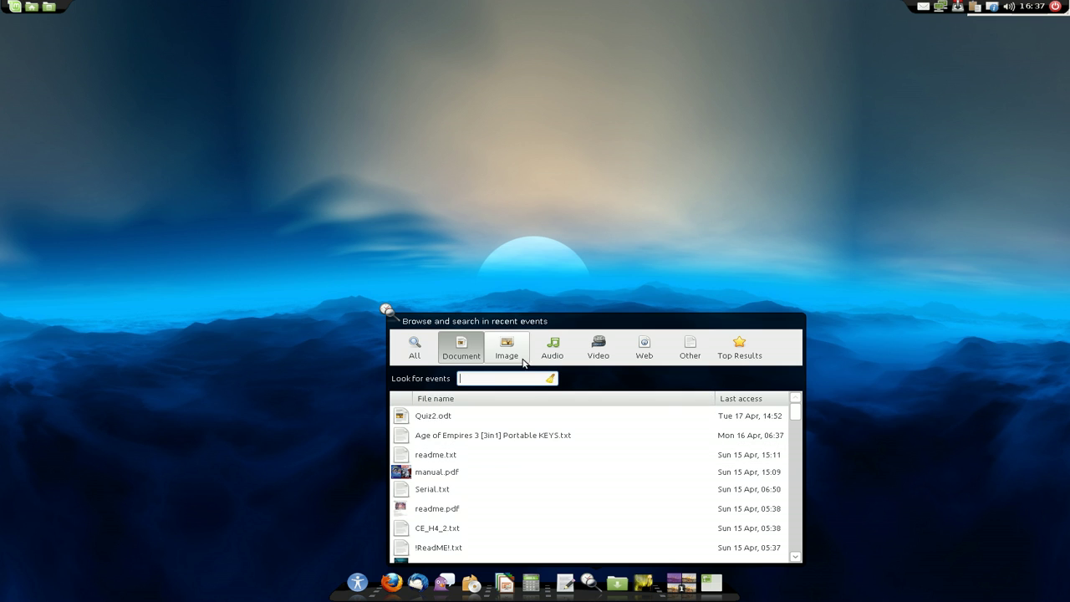
left_click(387, 314)
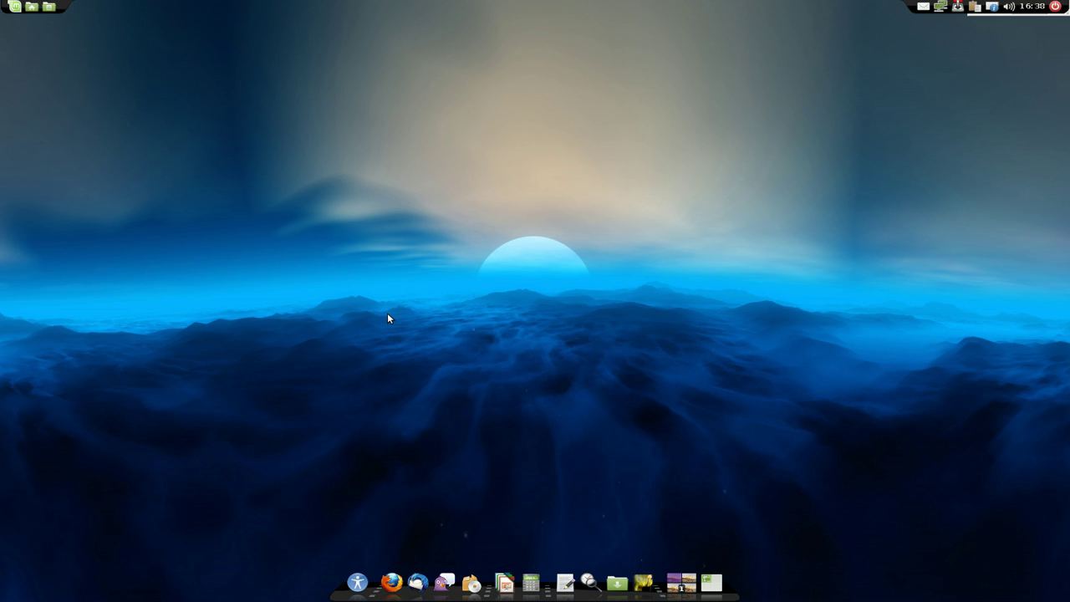
- Open the Drop to share applet's settings at its Configuration tab
right_click(616, 581)
mouse_move(650, 497)
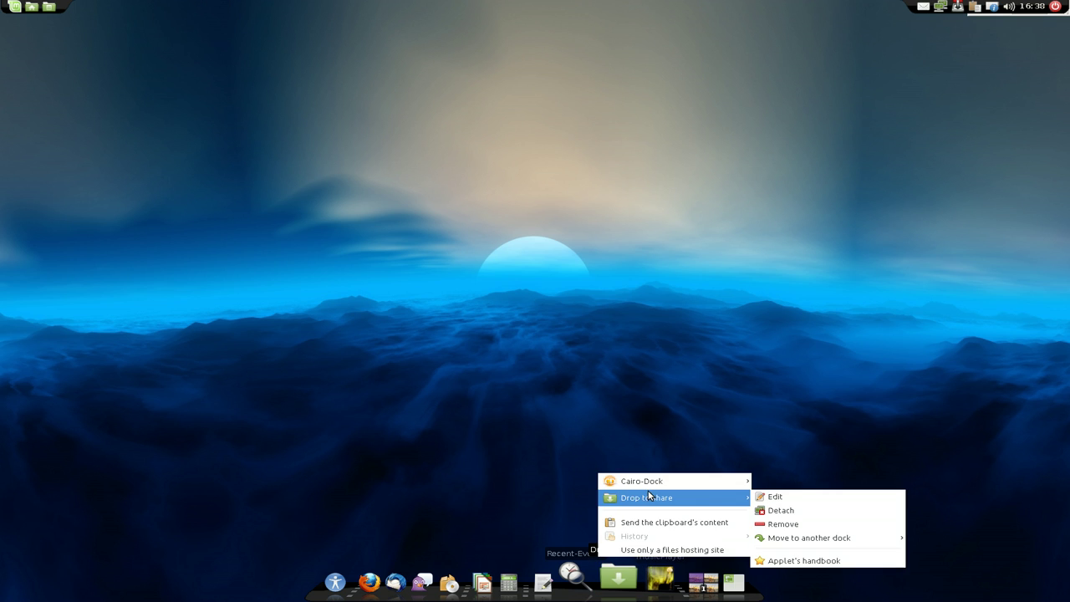
left_click(782, 498)
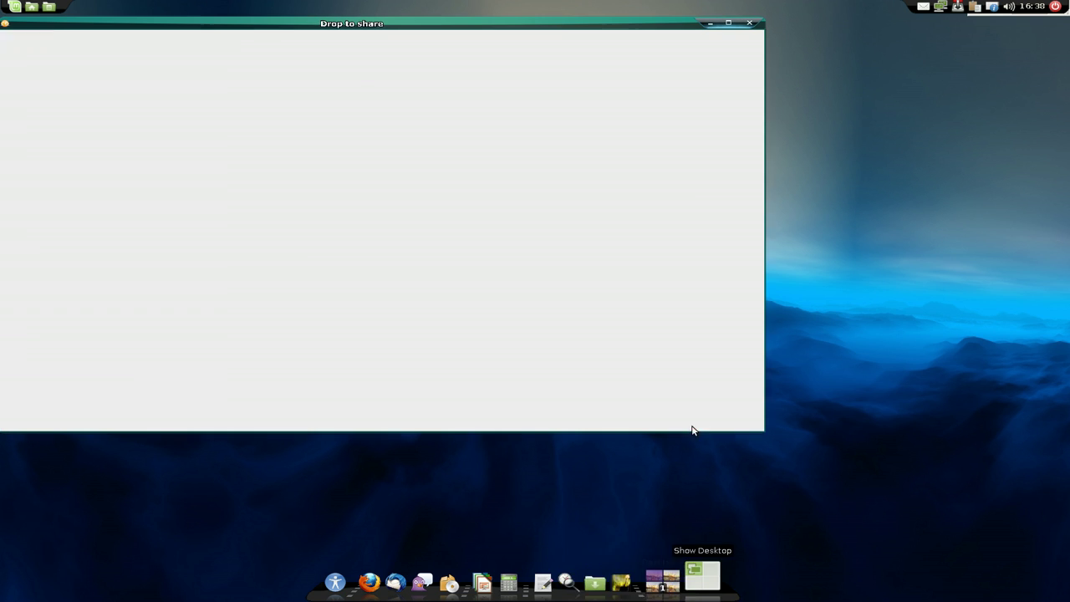
left_click_drag(560, 25, 649, 85)
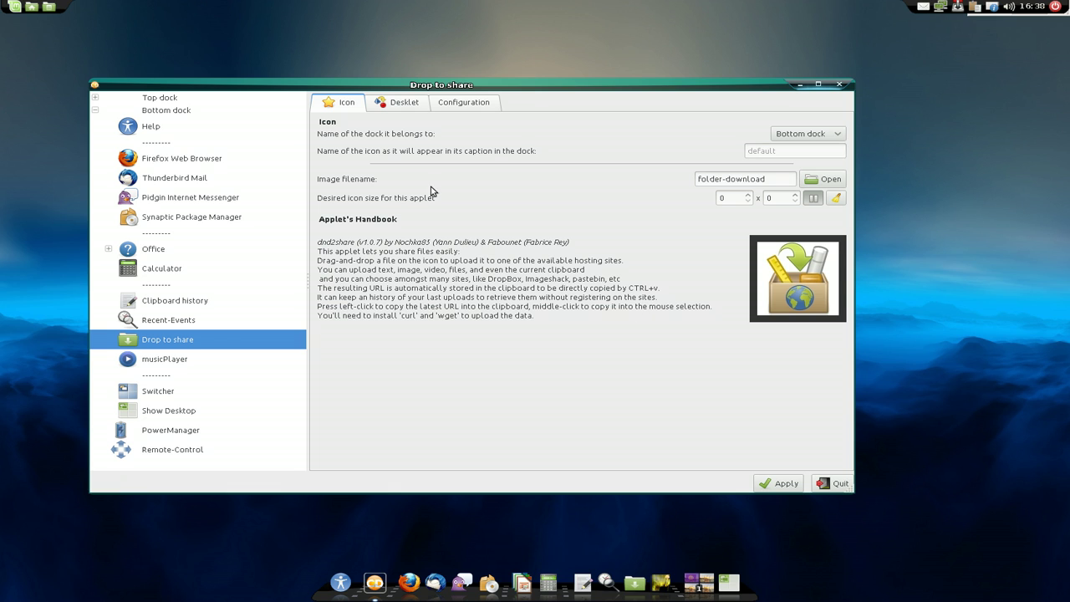
left_click(456, 106)
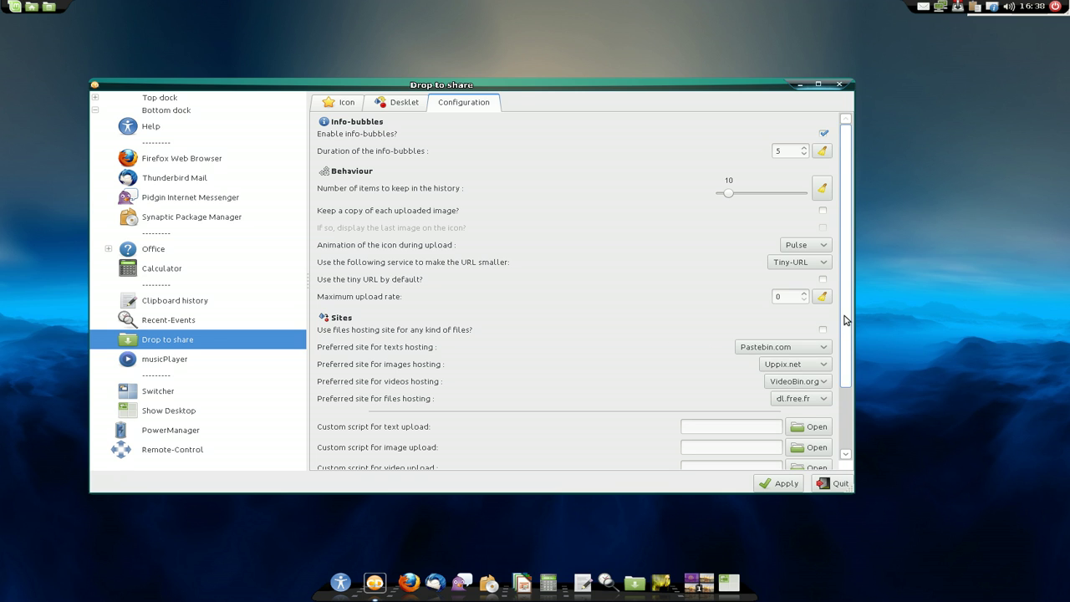
left_click_drag(846, 322, 847, 365)
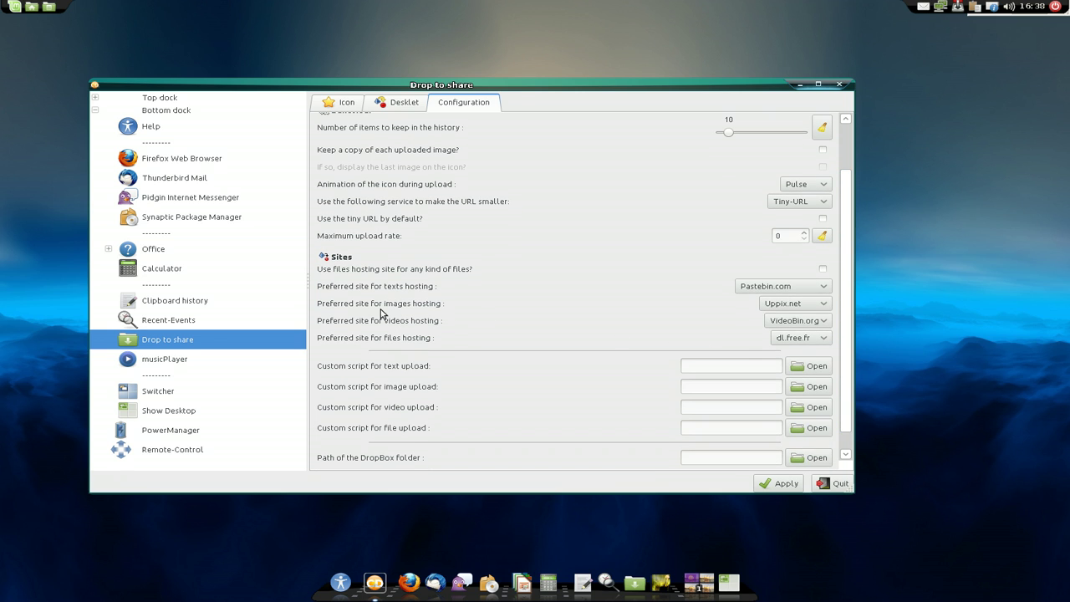
- Keep Uppix.net, Pastebin.com, VideoBin.org and dl.free.fr as hosting sites, then close the settings
left_click(786, 309)
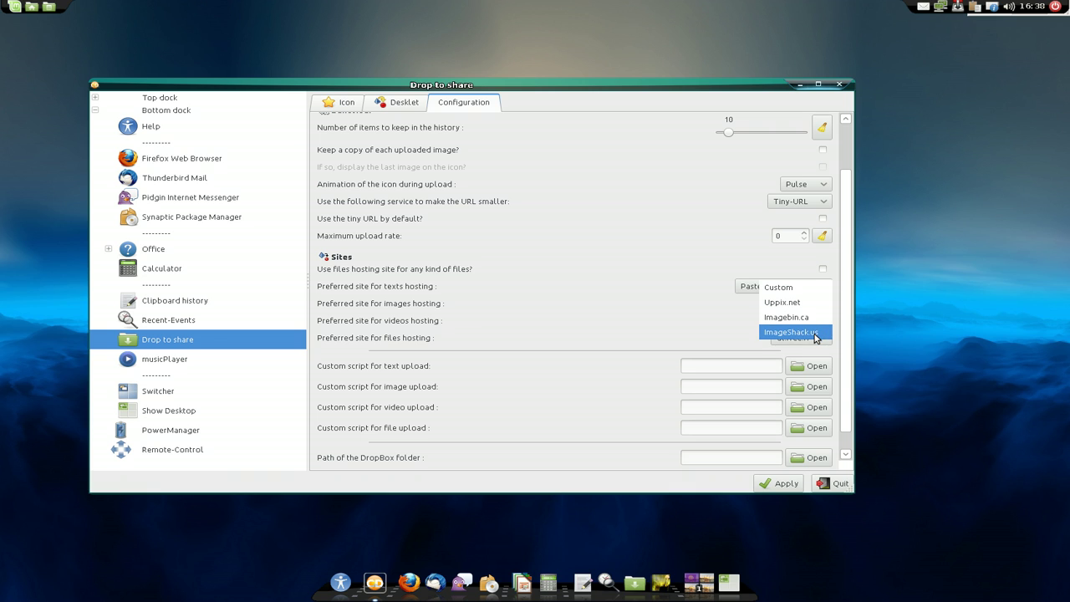
left_click(843, 278)
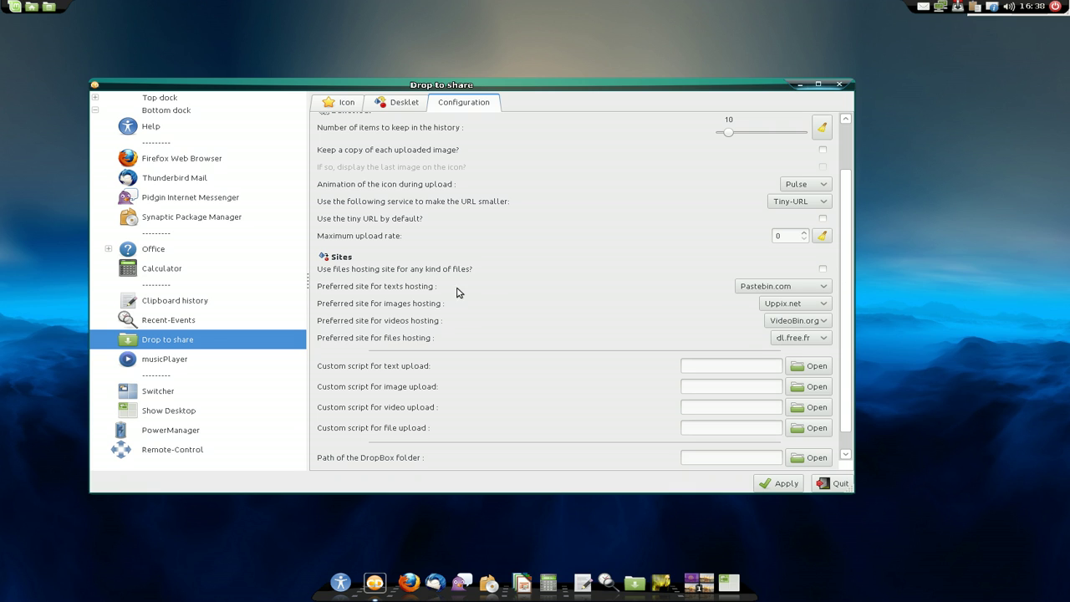
left_click(759, 286)
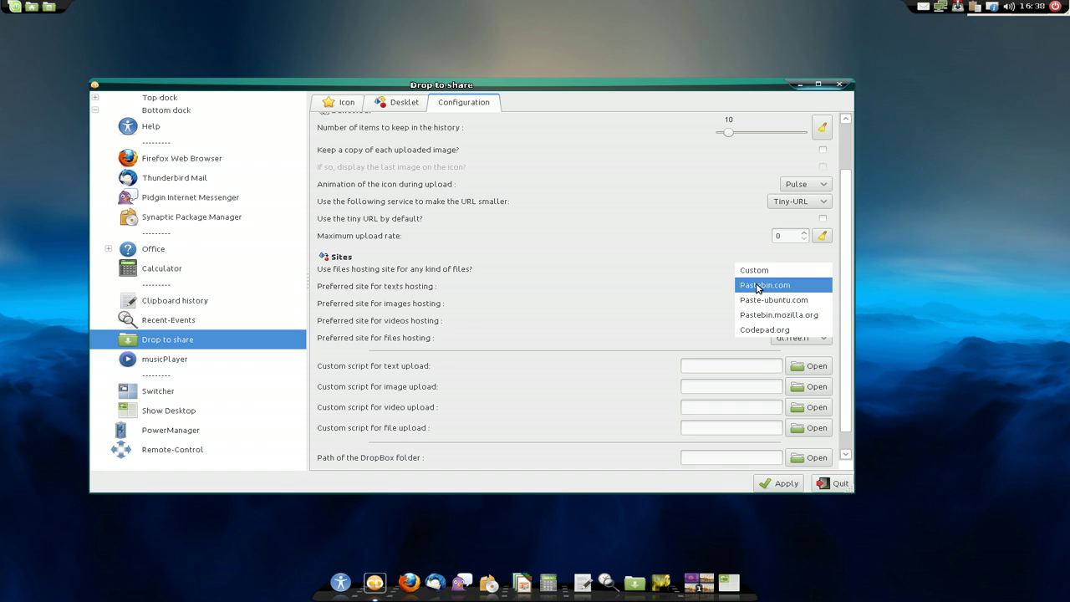
left_click(691, 294)
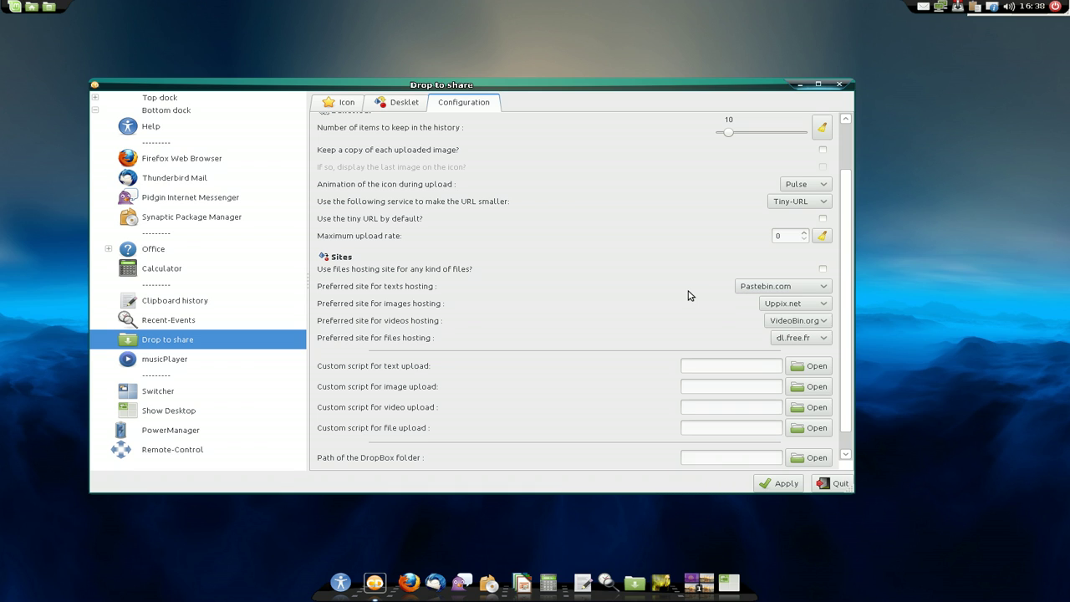
left_click(786, 325)
left_click(790, 320)
left_click(809, 339)
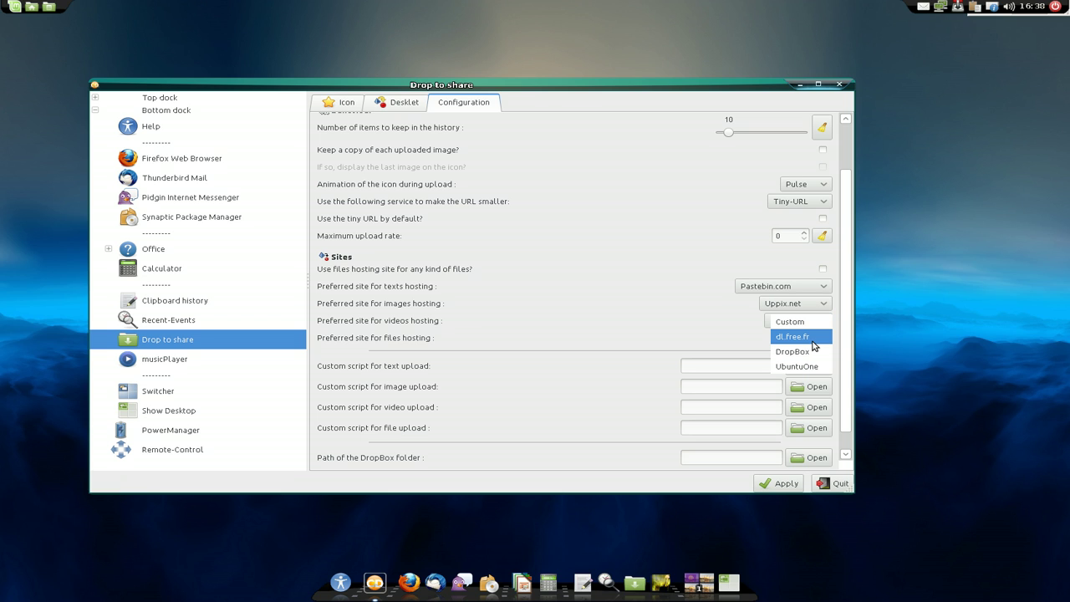
left_click(635, 322)
scroll(585, 398, "down", 1)
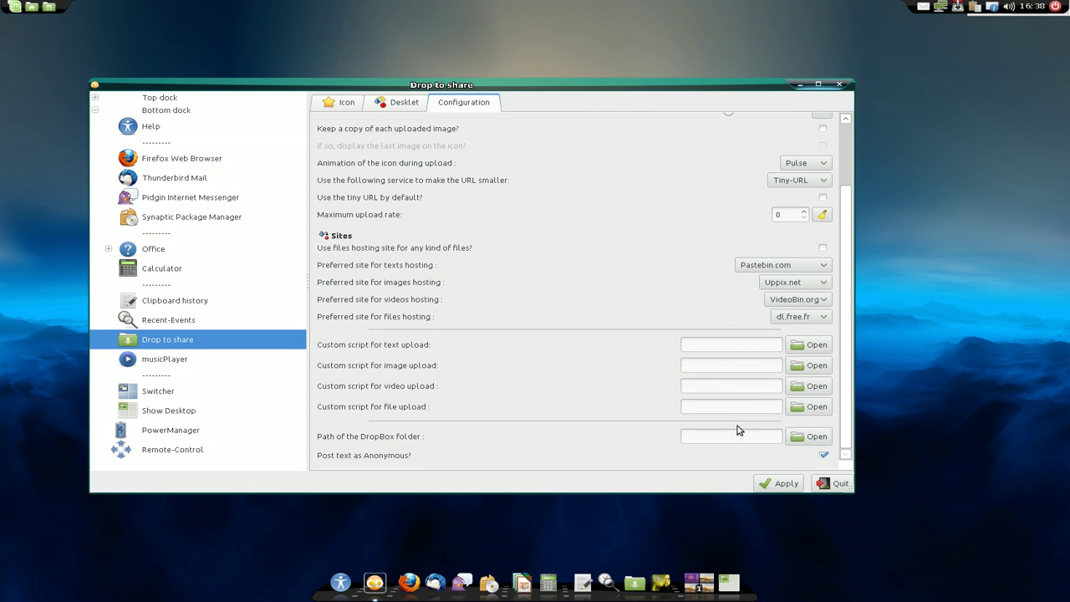
left_click(839, 85)
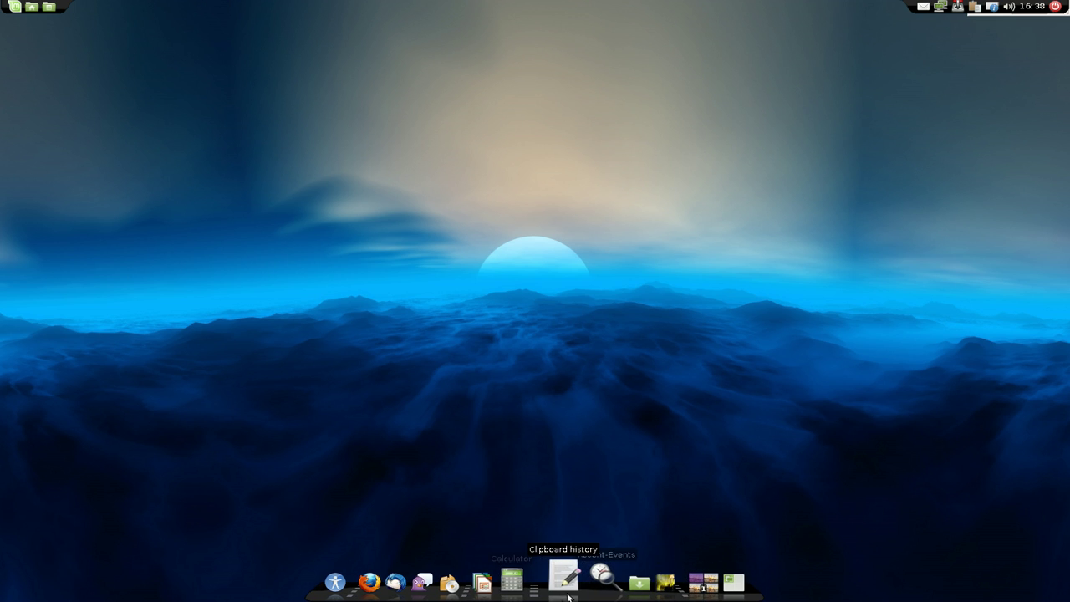
- Open Cairo-Dock's configuration at the Add-ons applet list
right_click(576, 593)
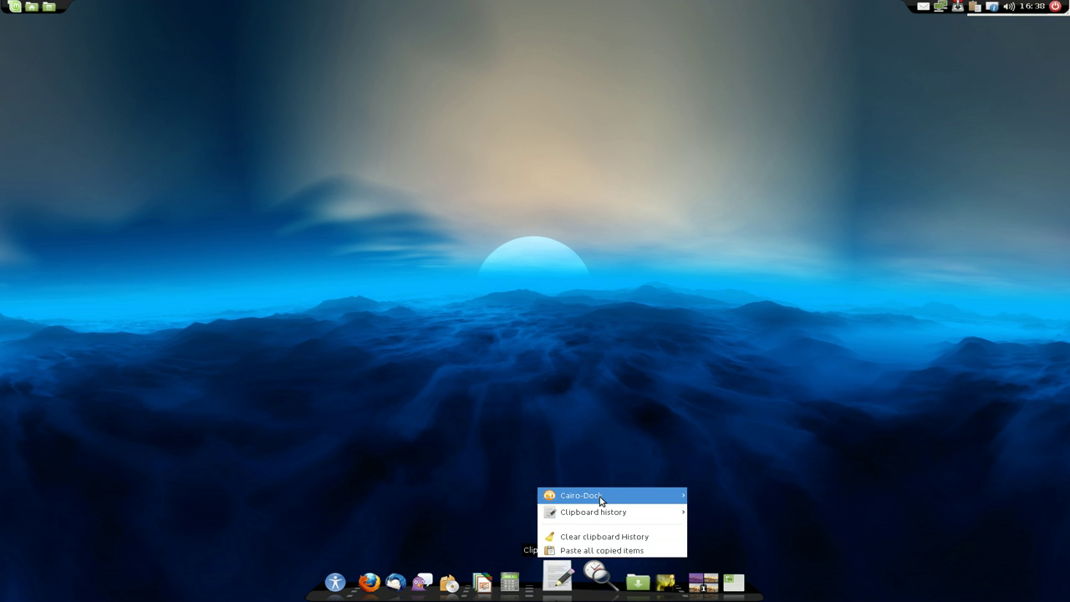
mouse_move(602, 499)
left_click(733, 478)
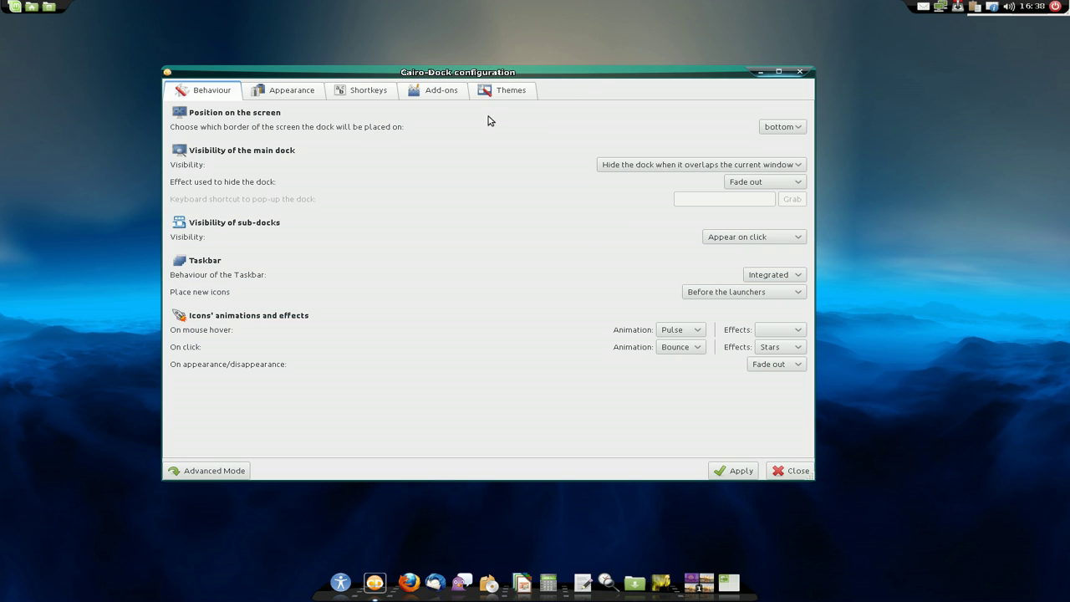
left_click(434, 94)
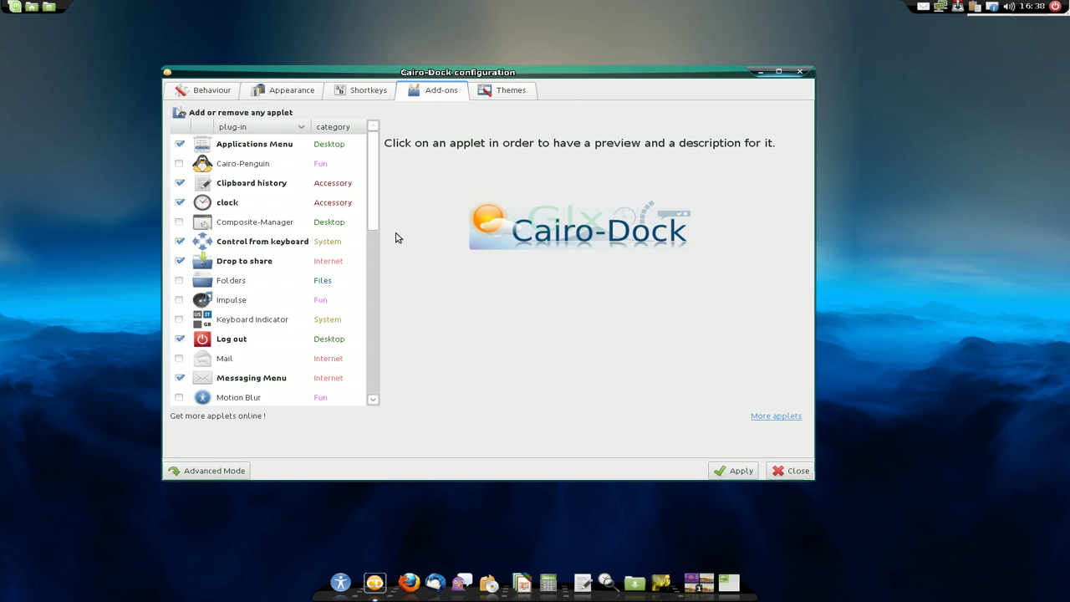
left_click_drag(376, 213, 362, 359)
- Activate the stack applet, minimize the configuration, and open the Shortcuts panel
left_click(231, 287)
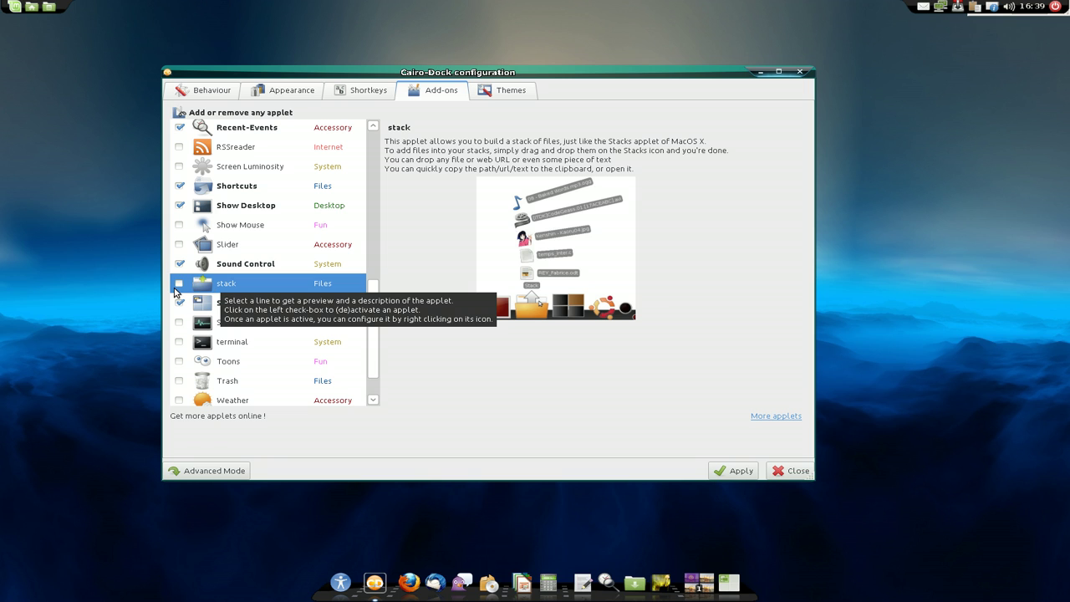
left_click(178, 286)
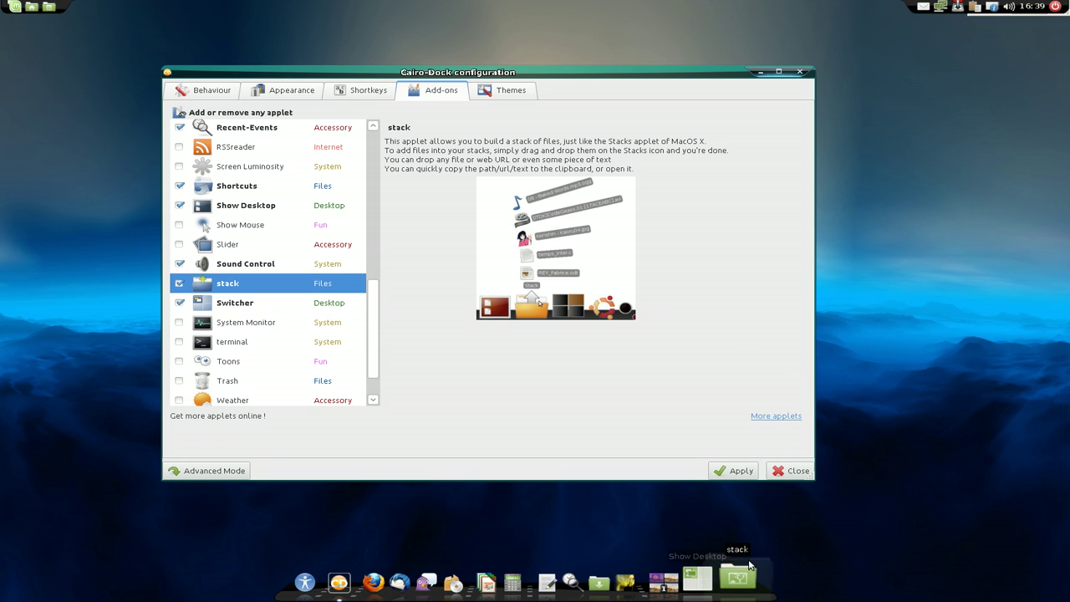
left_click(764, 71)
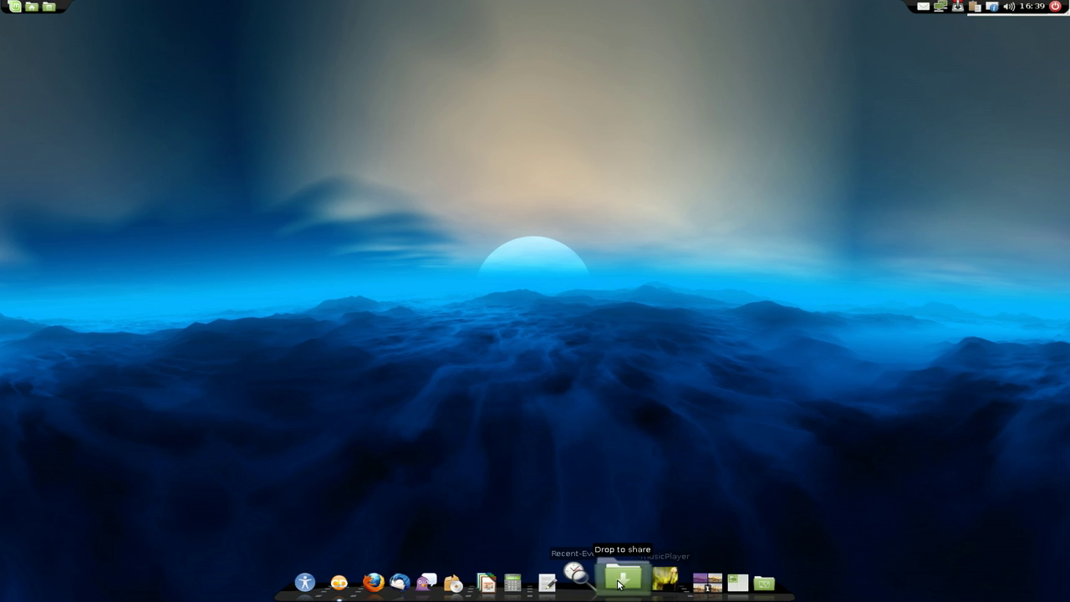
left_click(34, 7)
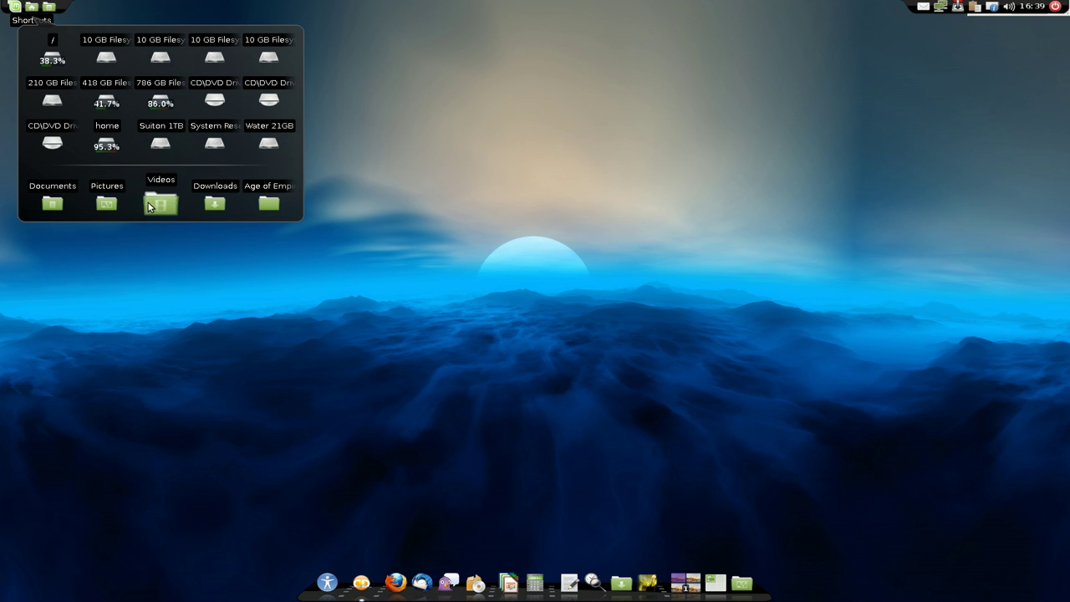
- Open Documents and drop CLIapps.html, the wiki folder and Blackboard Learn.html onto the stack icon
left_click(52, 202)
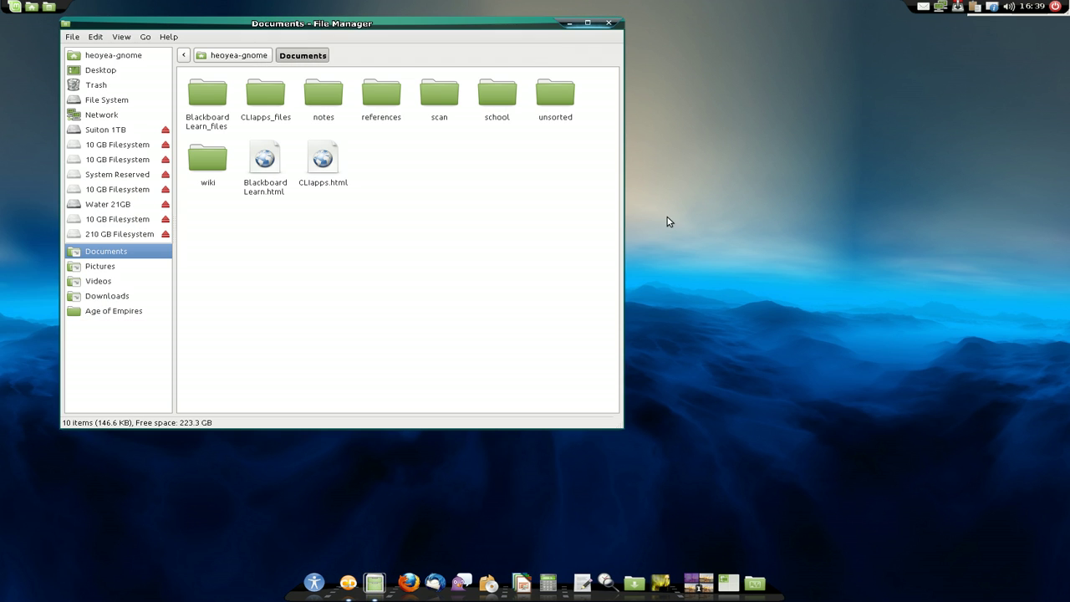
left_click(765, 390)
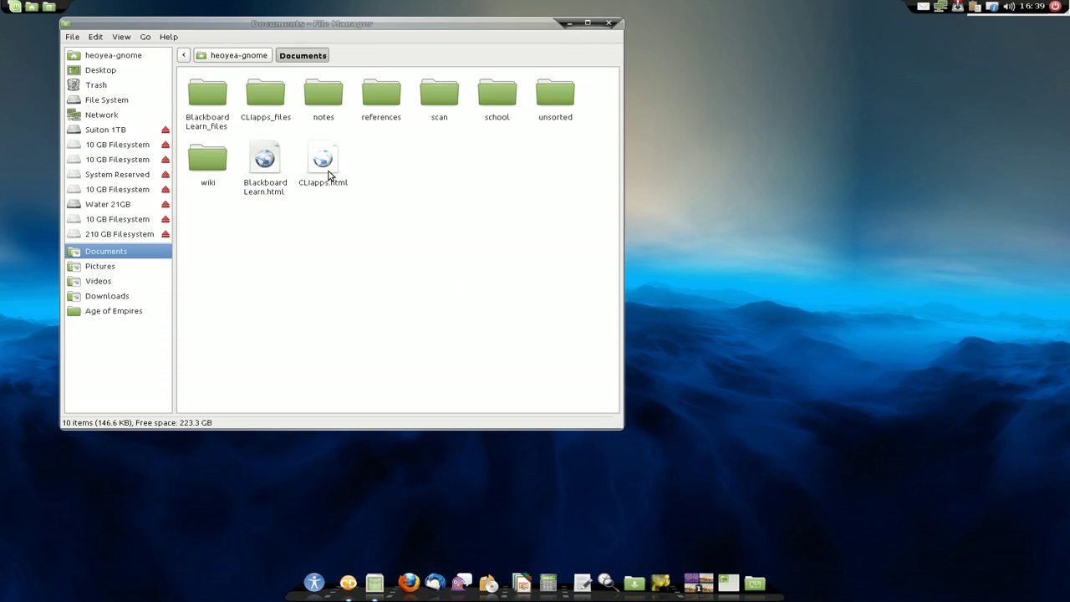
left_click_drag(324, 167, 753, 575)
left_click(474, 290)
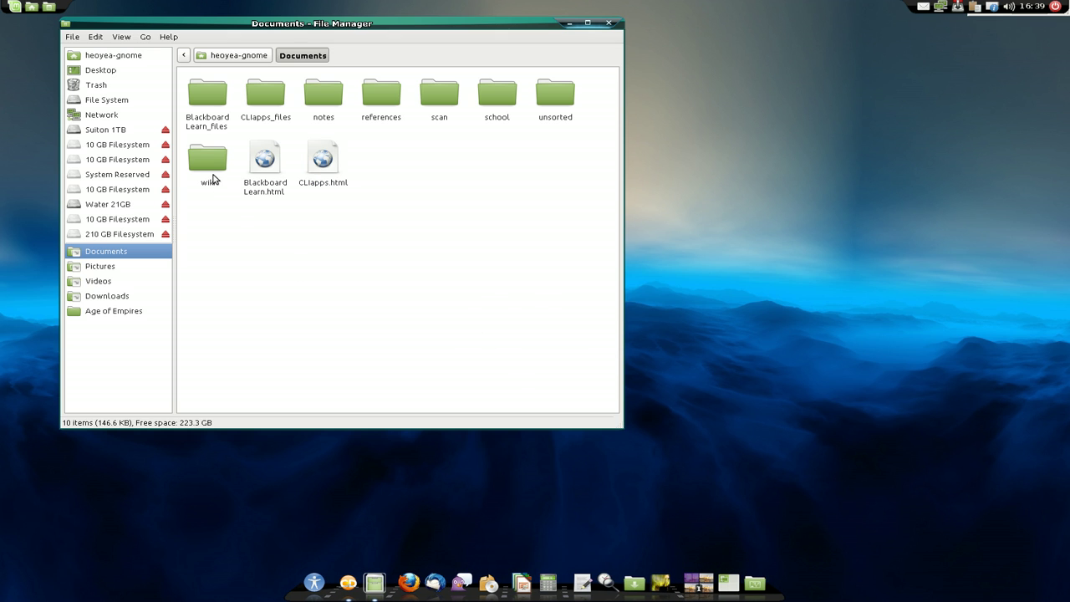
left_click_drag(210, 167, 759, 578)
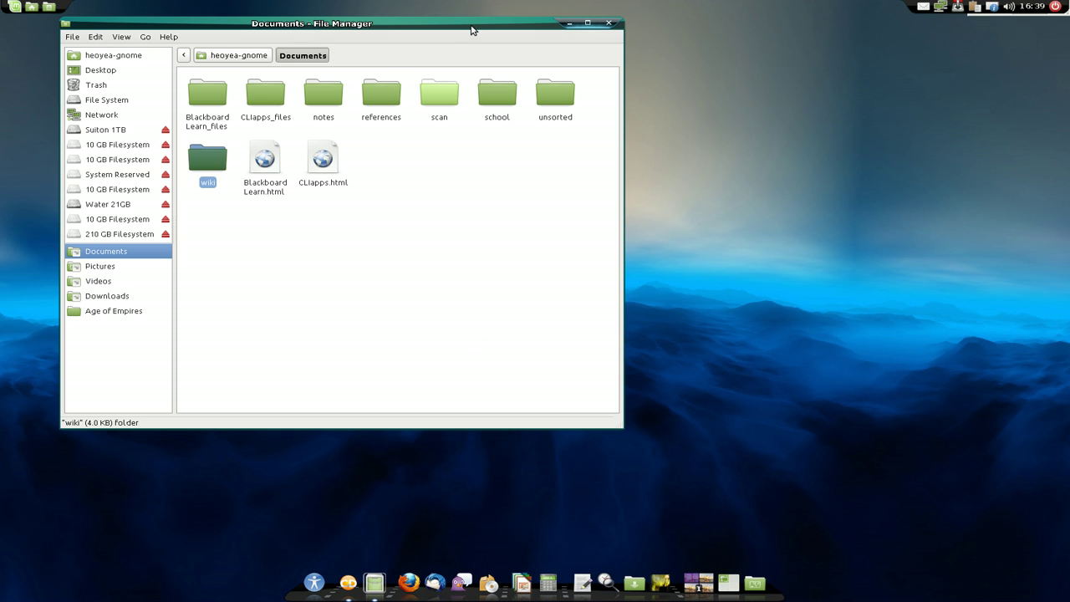
left_click_drag(471, 30, 579, 78)
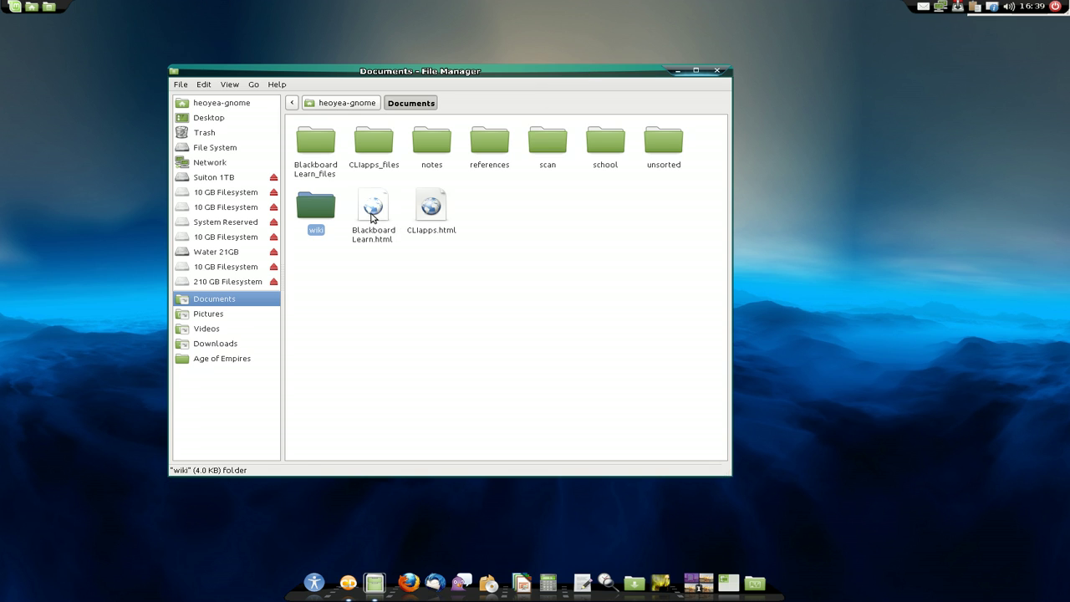
left_click_drag(372, 216, 792, 542)
left_click(609, 359)
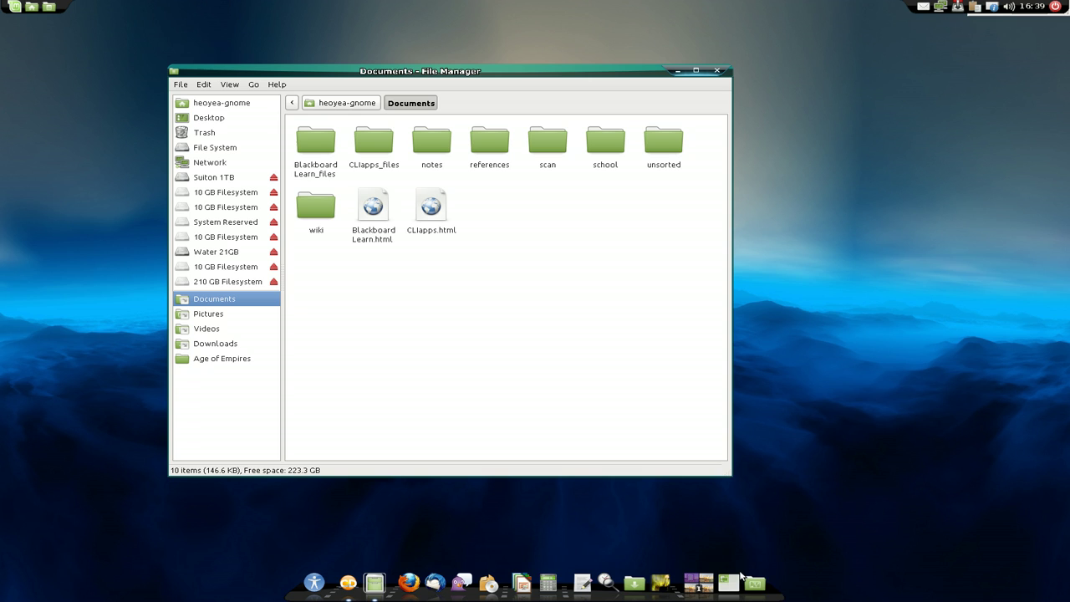
- Check the stack's three items, open and close wiki from it, and minimize Documents
left_click(750, 577)
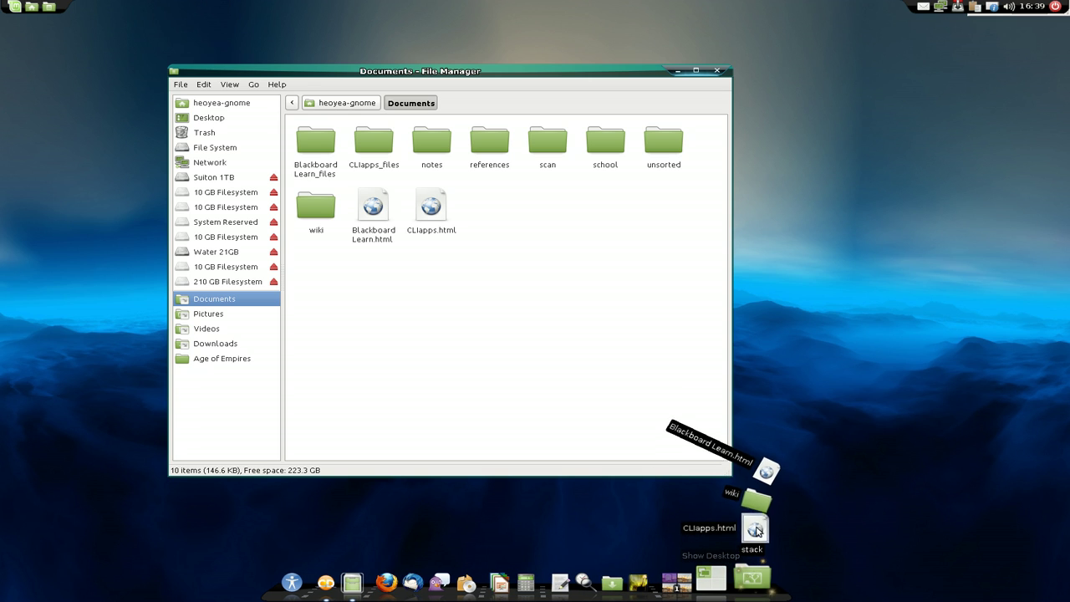
left_click(757, 578)
left_click(757, 578)
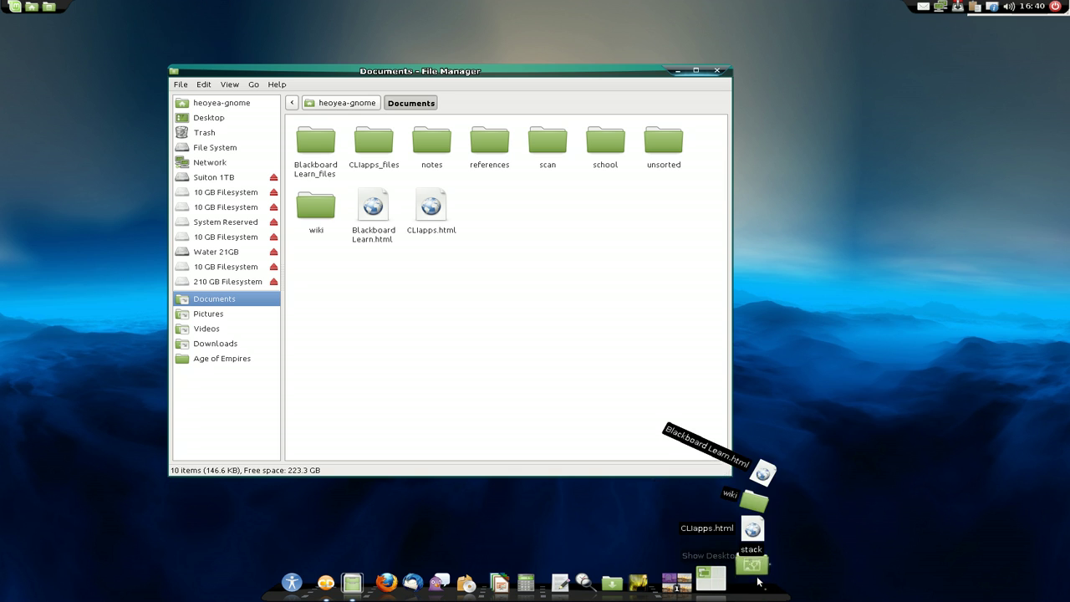
left_click(755, 510)
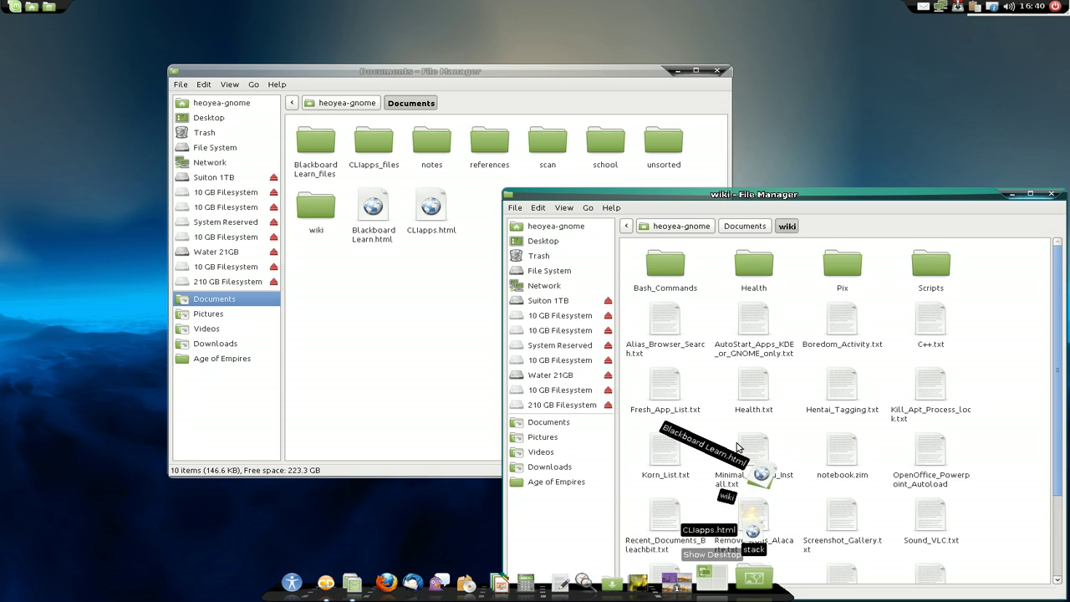
left_click(1055, 196)
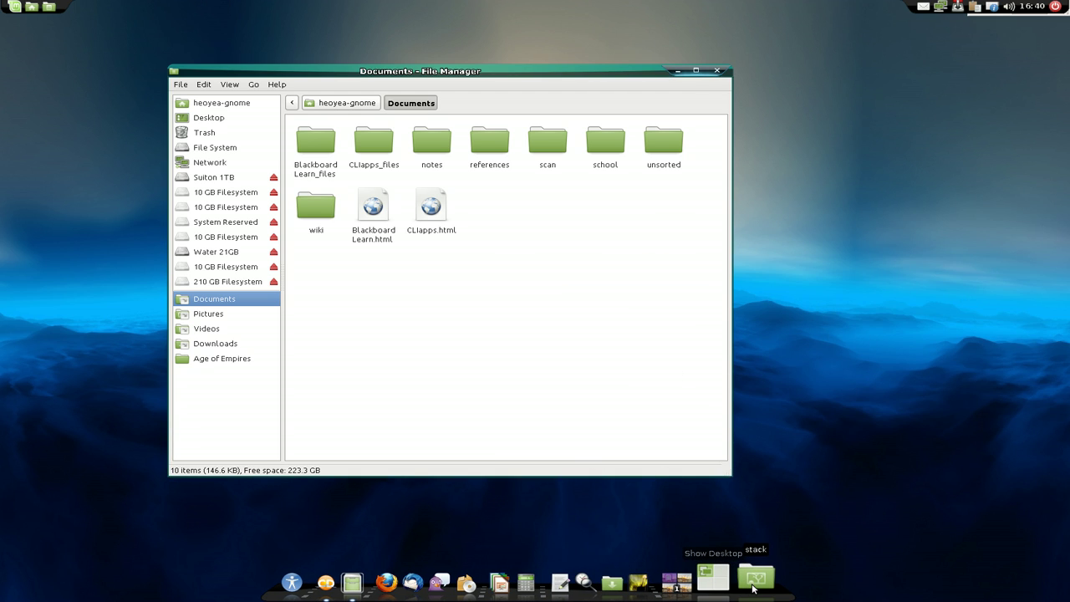
left_click(678, 72)
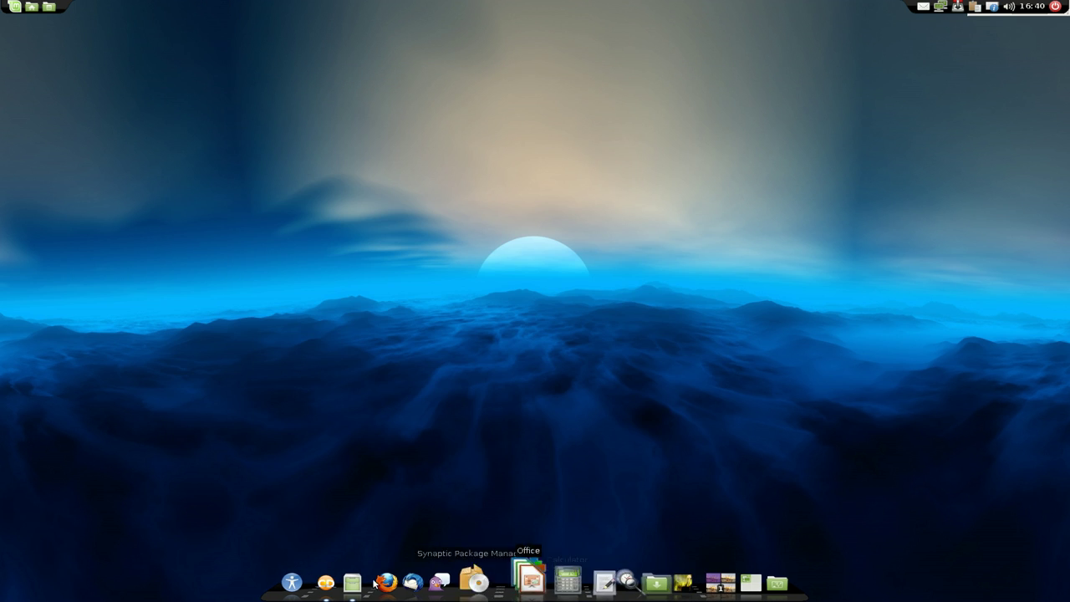
- Restore the configuration window and open the stack applet's own Configuration settings
left_click(349, 578)
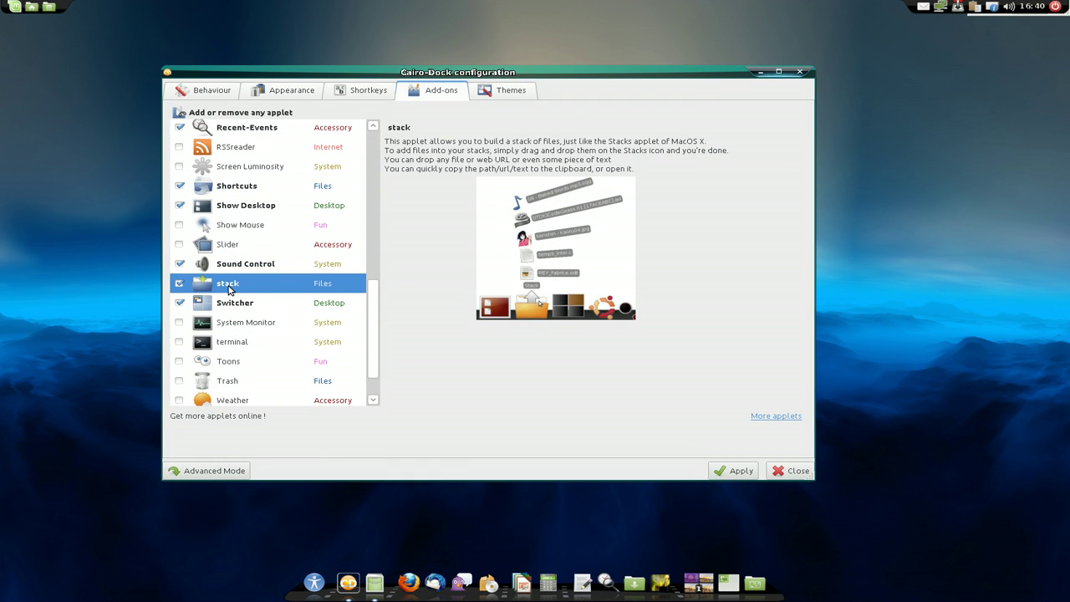
double_click(228, 289)
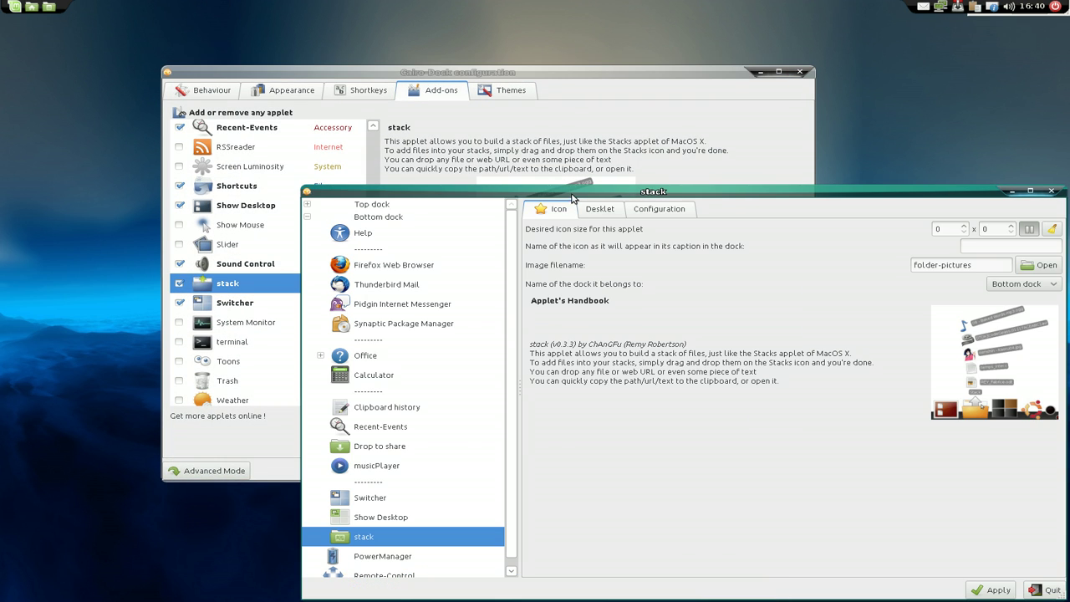
left_click_drag(580, 196, 479, 123)
left_click(560, 138)
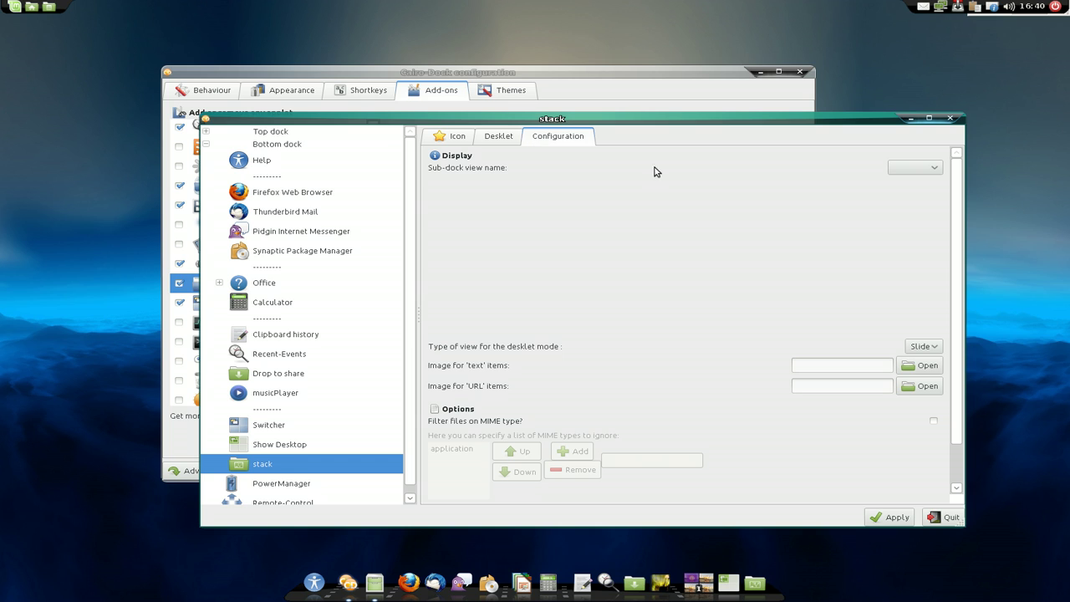
- Try the Parabolic, Panel and Rainbow sub-dock views, applying Rainbow
left_click(928, 170)
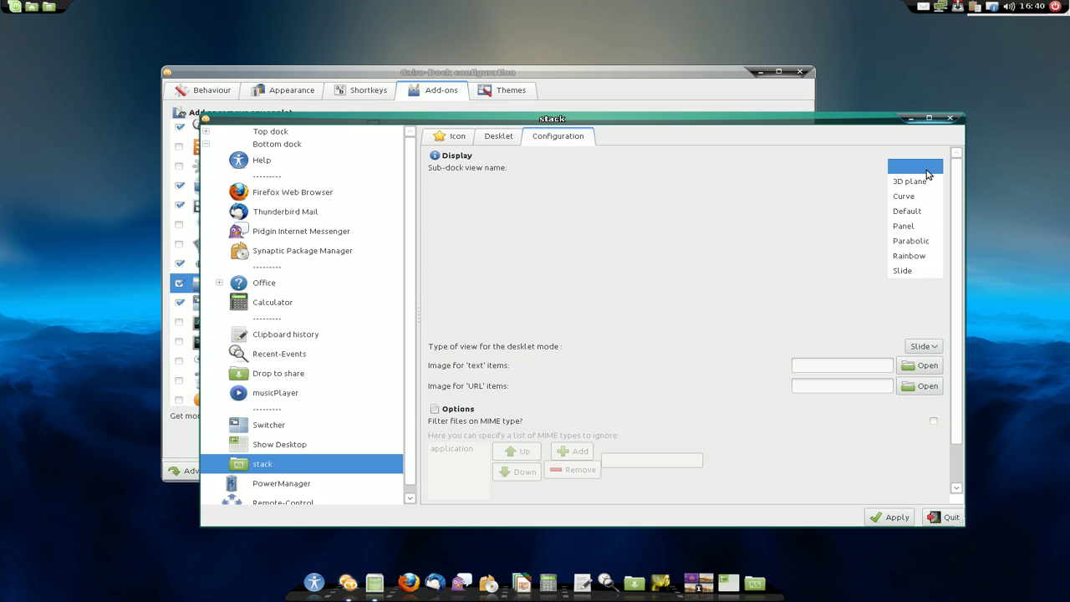
left_click(920, 242)
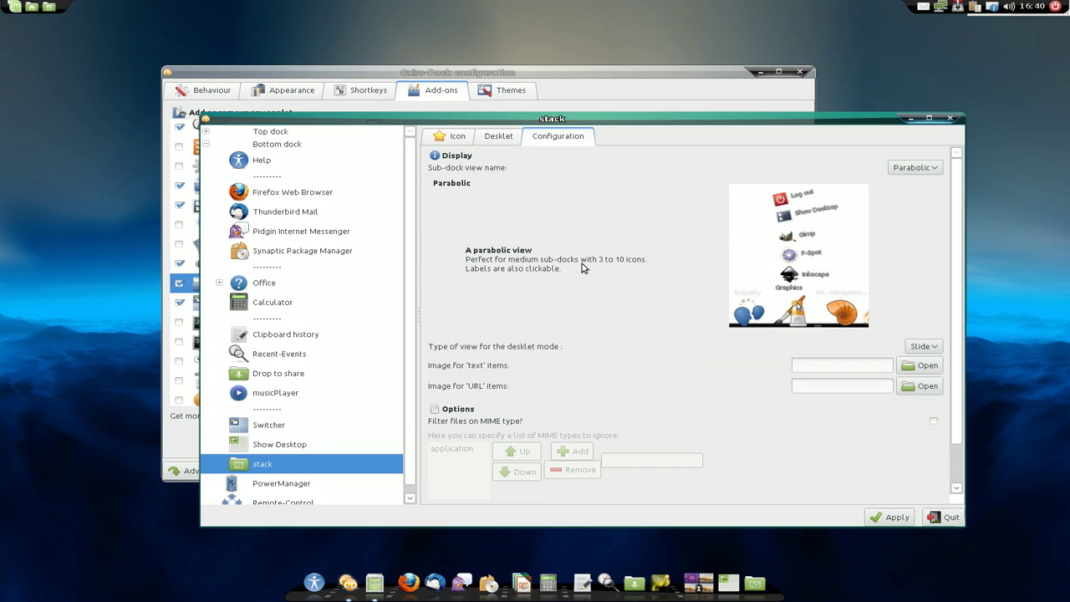
left_click(935, 170)
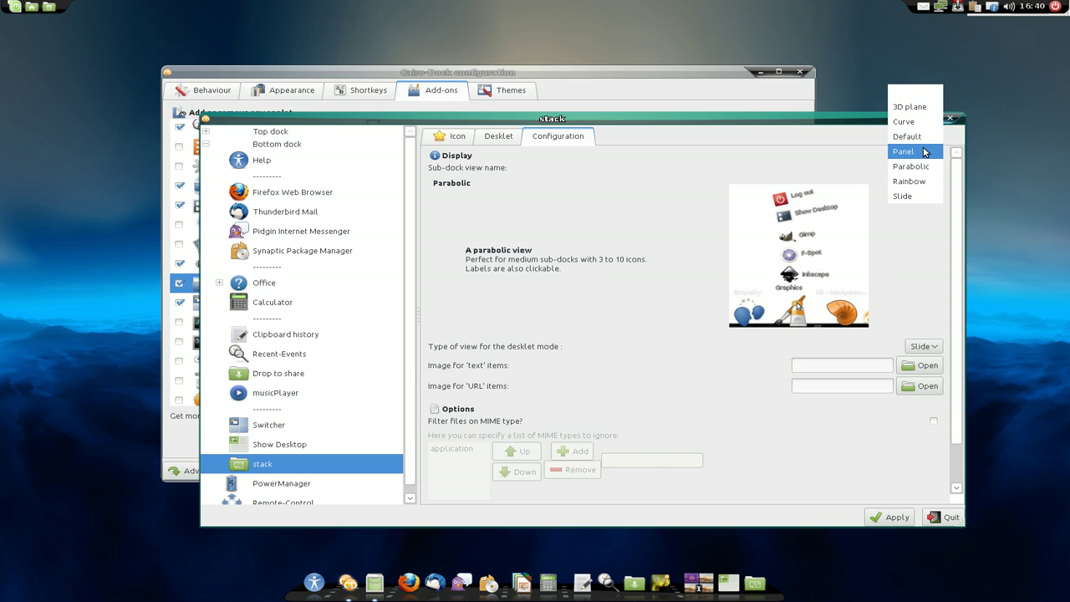
left_click(907, 151)
left_click(923, 160)
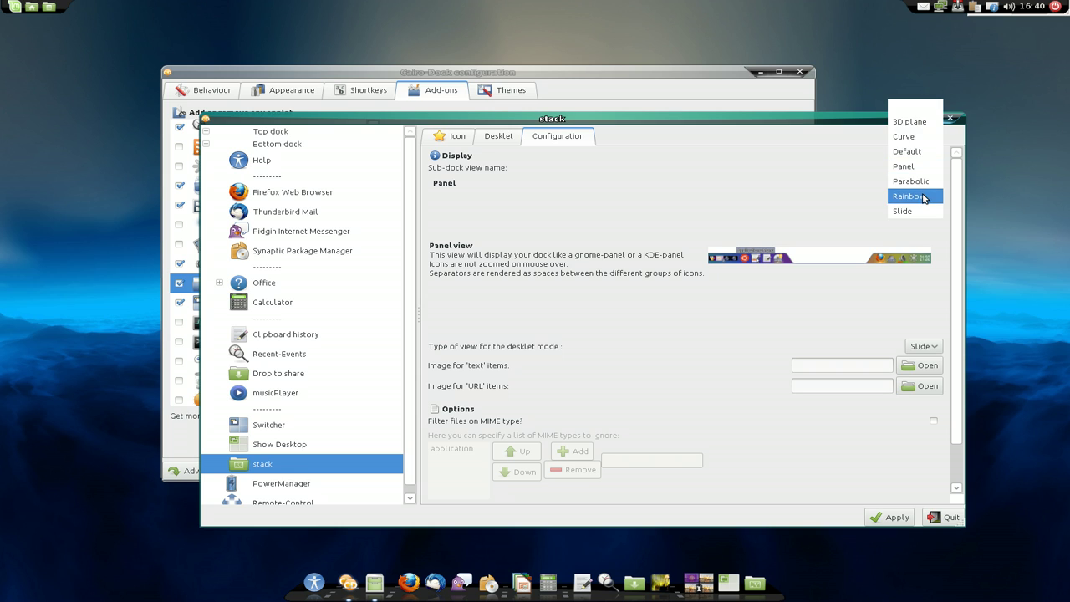
left_click(923, 198)
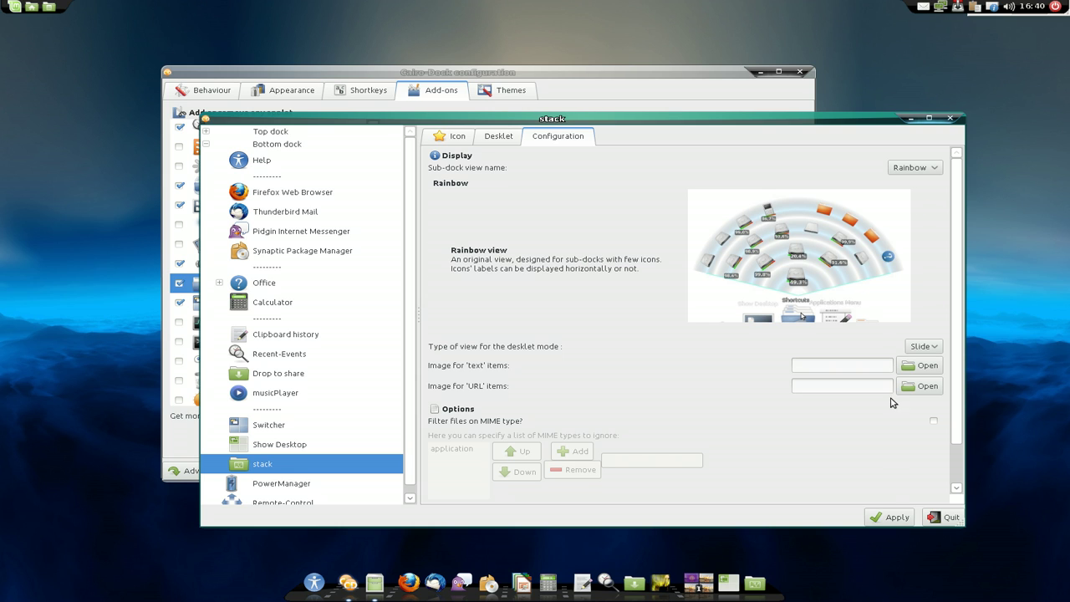
left_click(892, 517)
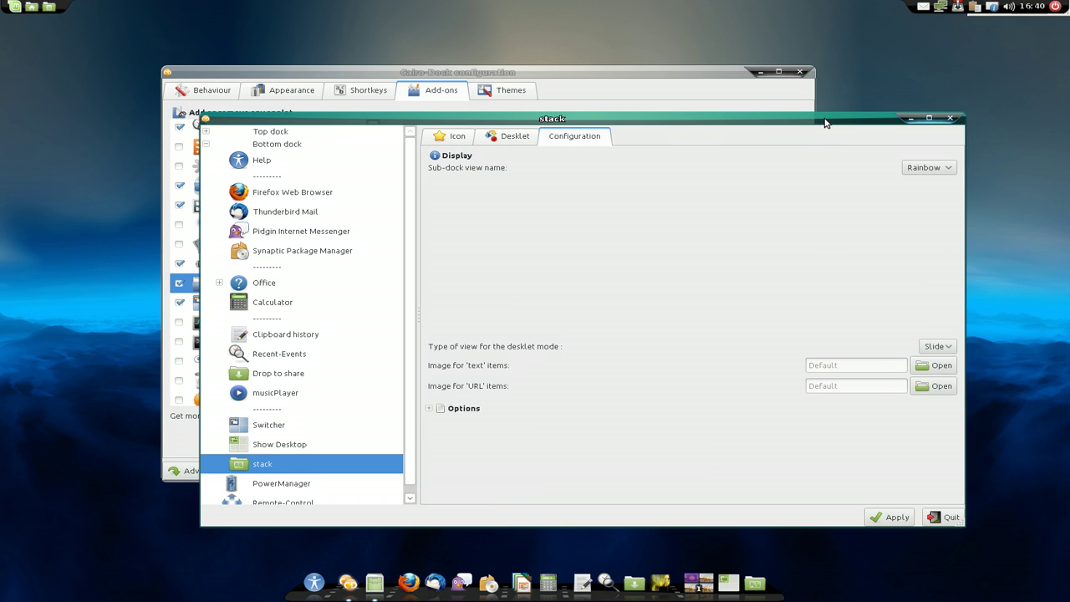
- Check the dock, then set the stack's sub-dock view to Parabolic and apply it
left_click_drag(825, 123, 821, 37)
mouse_move(751, 585)
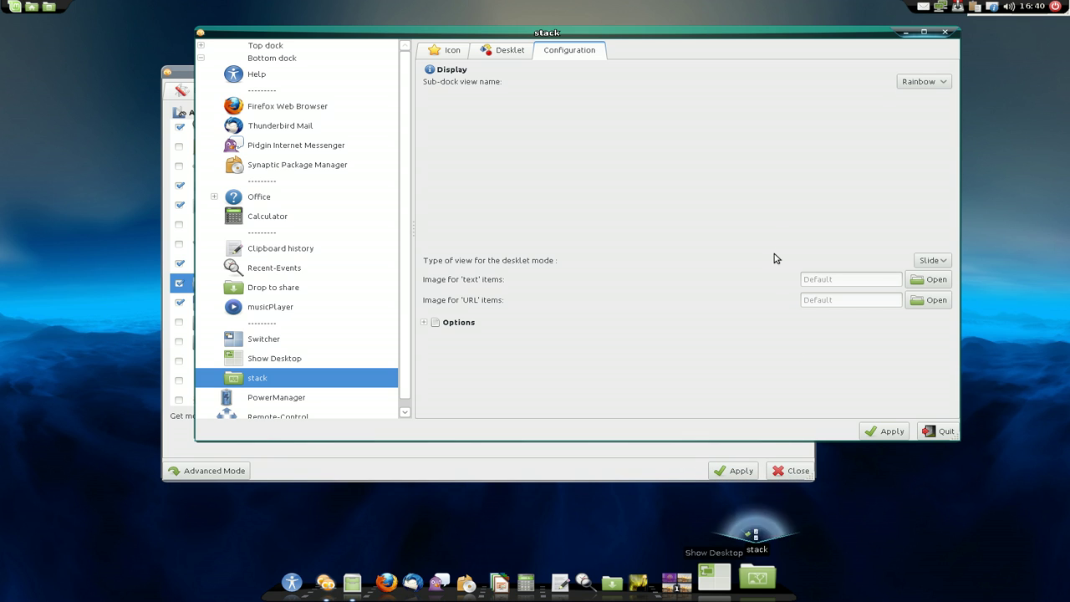
left_click_drag(799, 35, 823, 70)
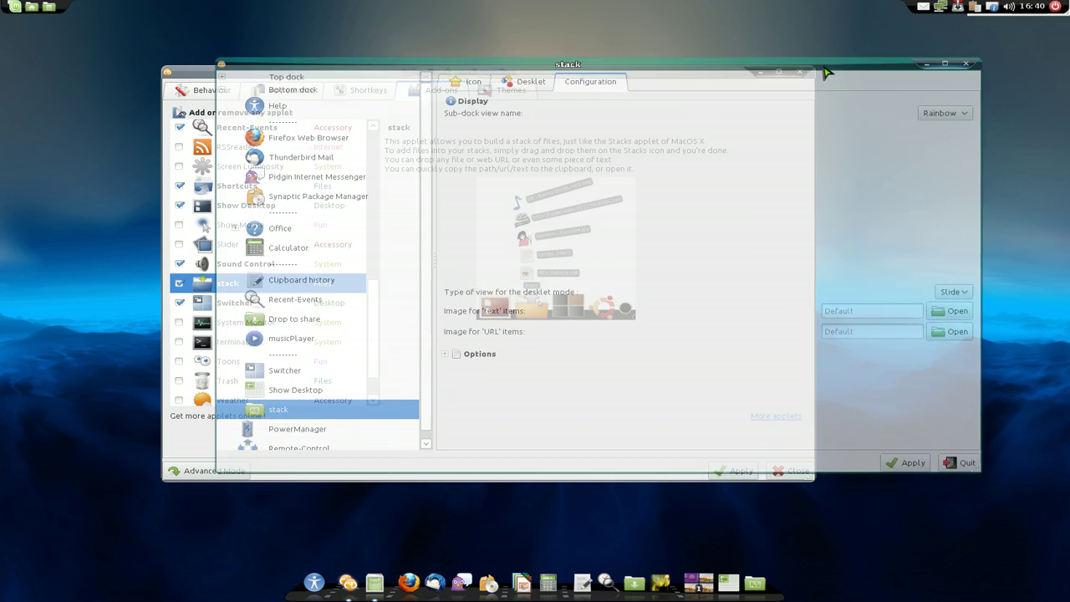
mouse_move(748, 565)
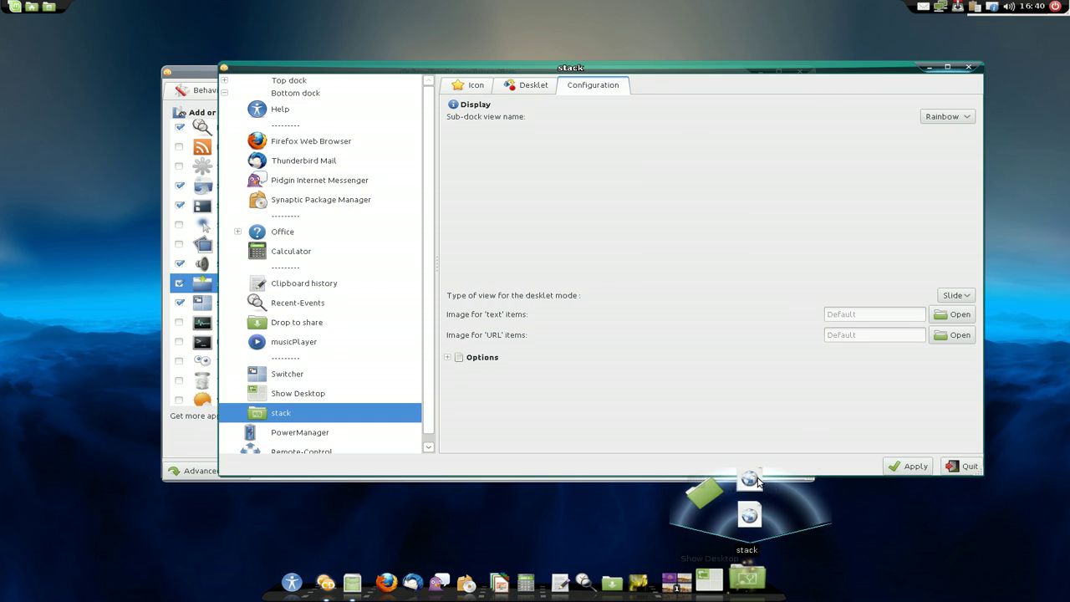
left_click(948, 119)
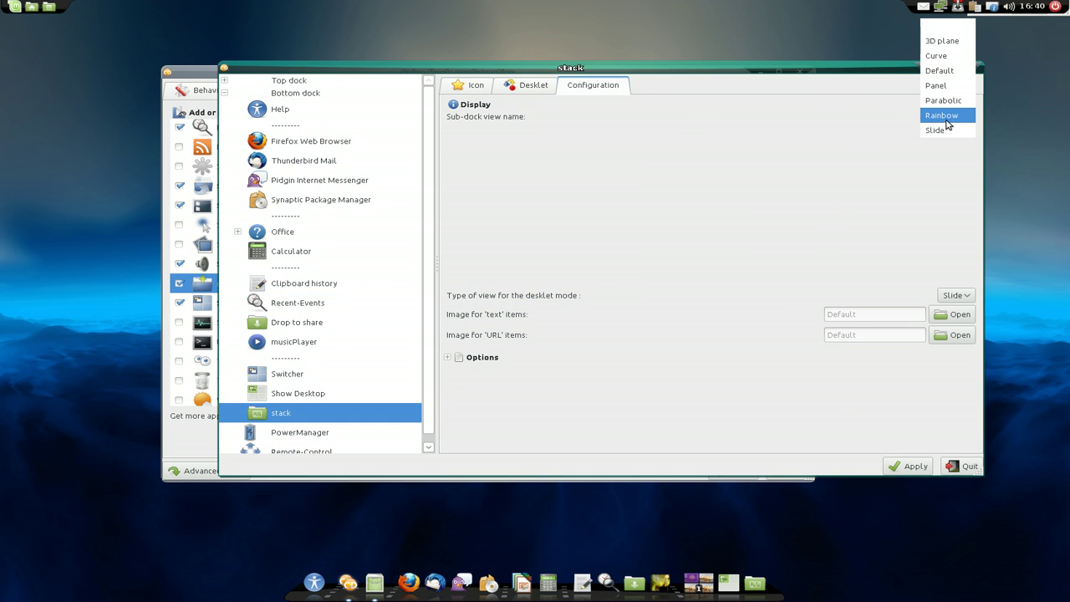
left_click(947, 100)
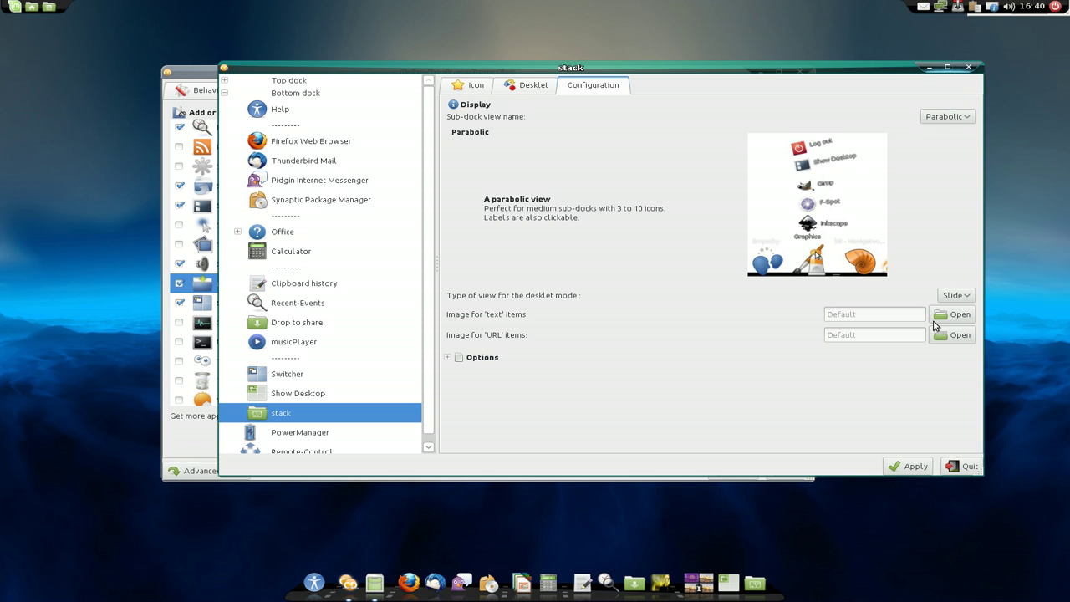
left_click(917, 469)
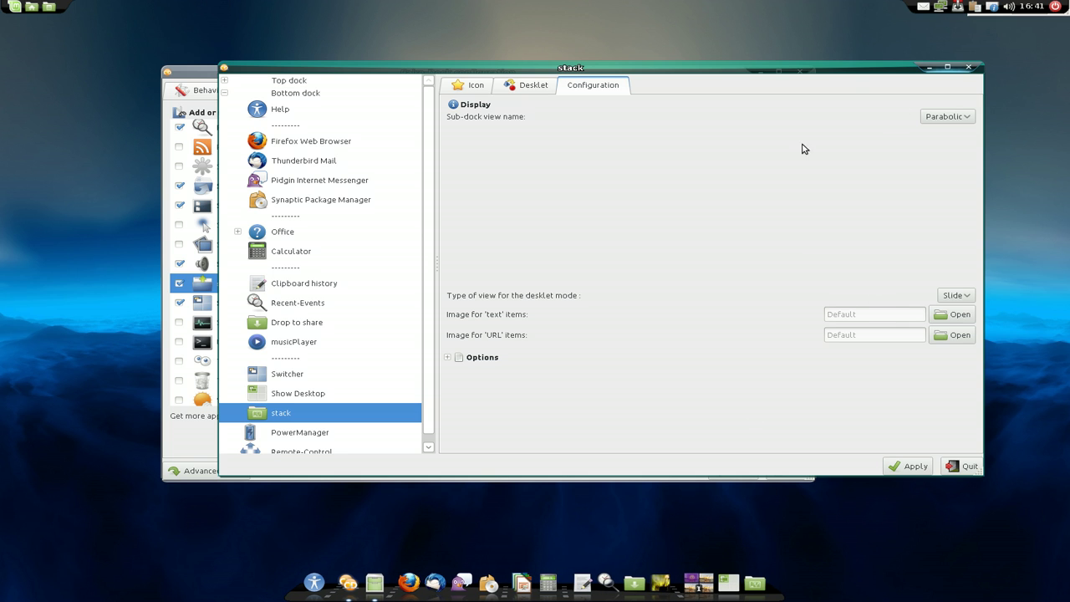
- Close the stack applet's settings and scroll through the Add-ons applet list
left_click(971, 71)
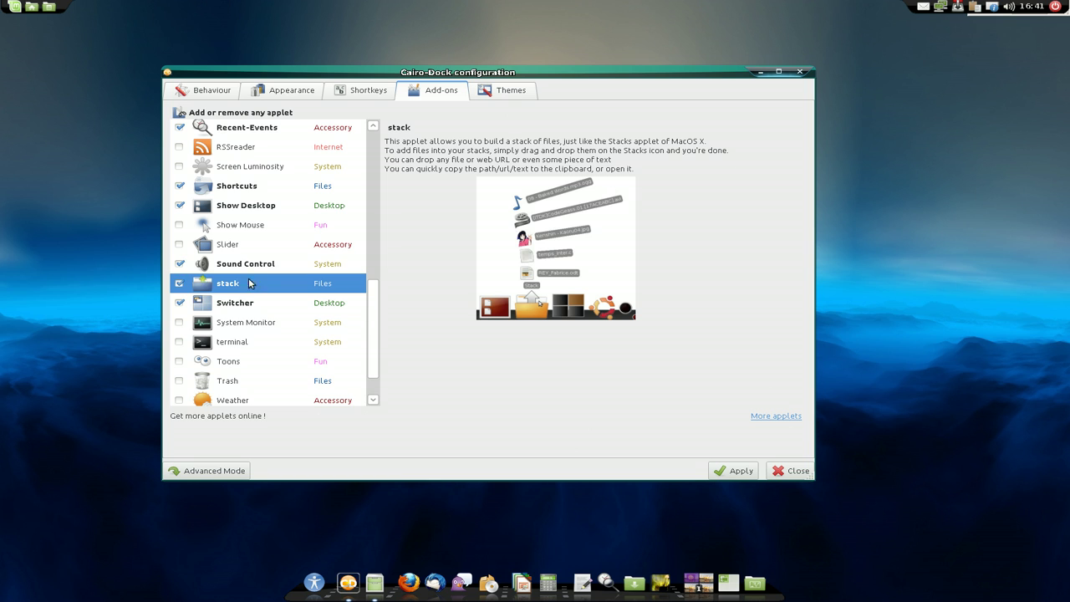
scroll(255, 251, "up", 2)
scroll(251, 303, "down", 3)
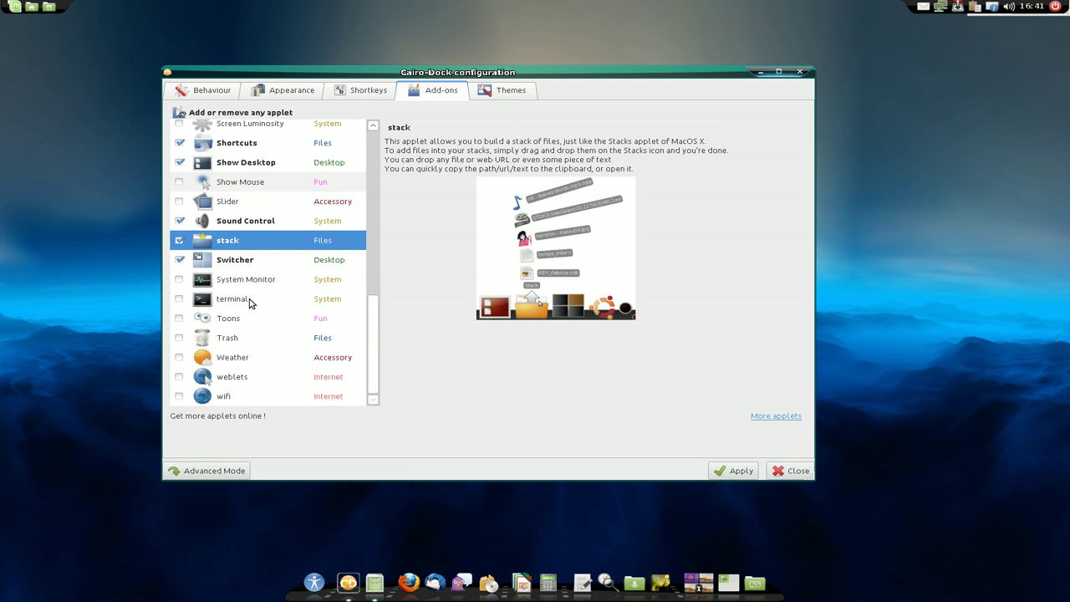
scroll(251, 304, "up", 6)
scroll(250, 303, "up", 5)
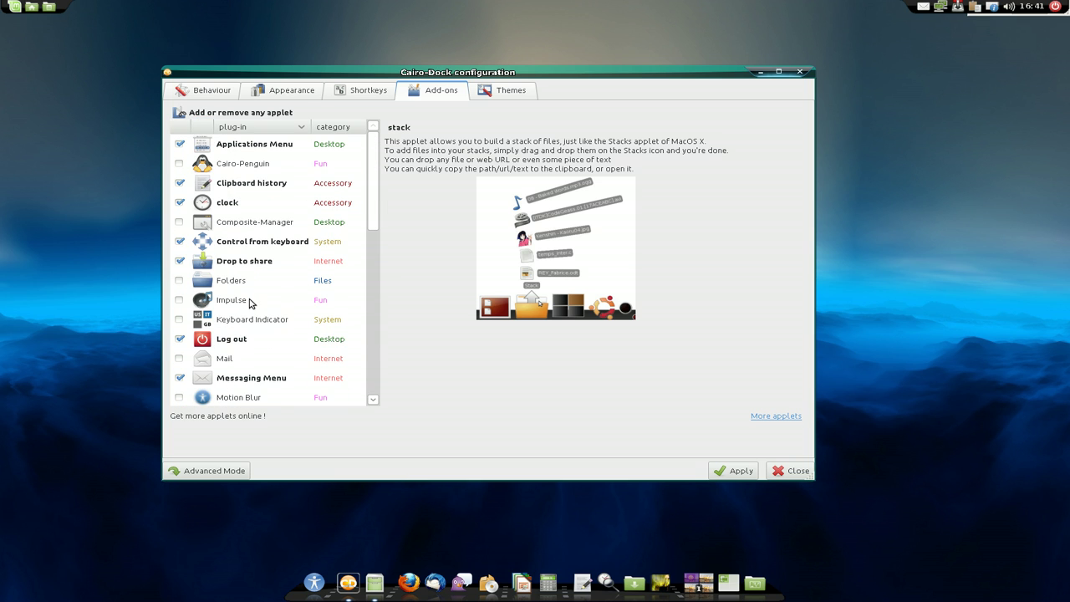
- Open the Shortkeys list and test the Ctrl+F1 applications-menu shortcut
left_click(370, 91)
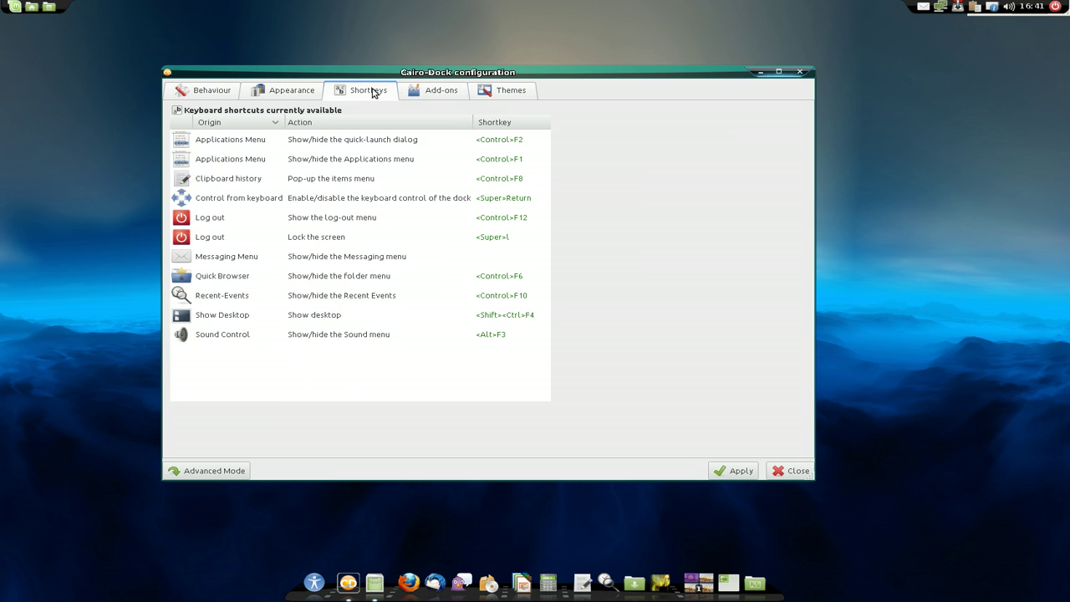
left_click_drag(498, 78, 595, 89)
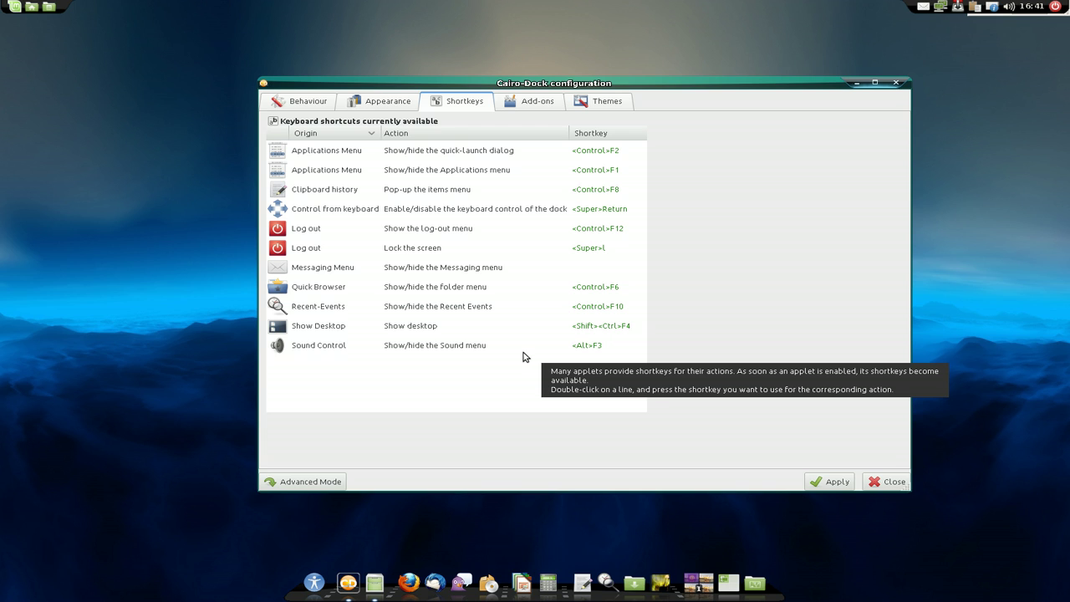
left_click(14, 8)
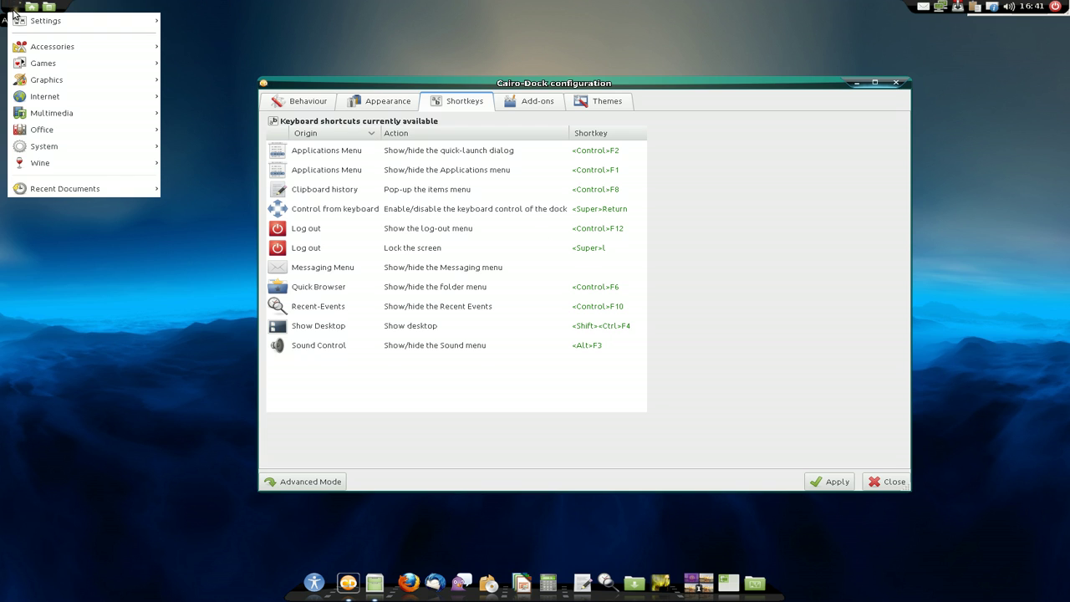
left_click(14, 10)
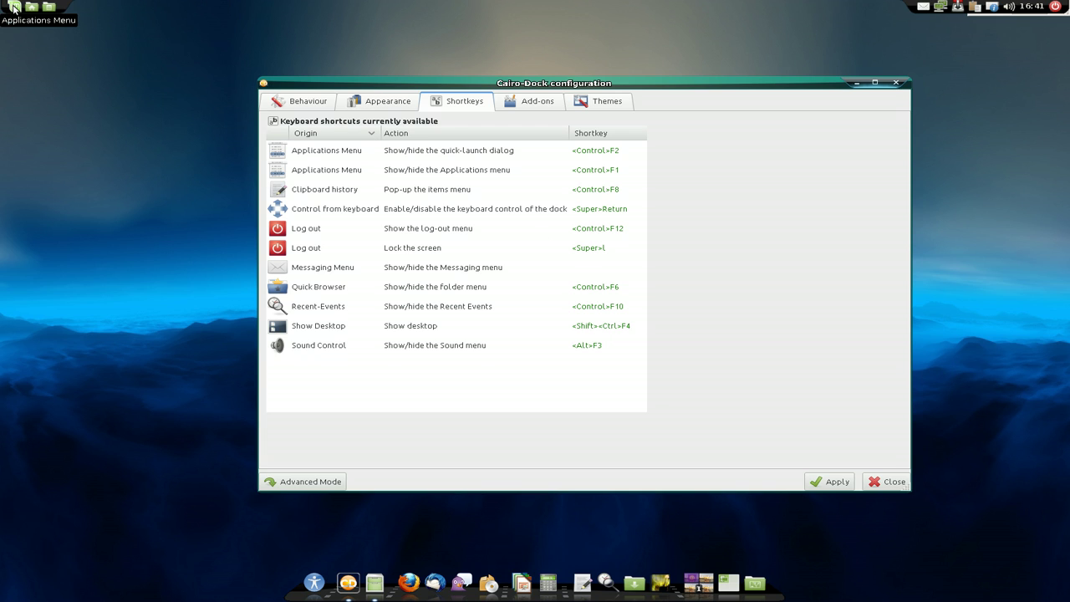
left_click(170, 211)
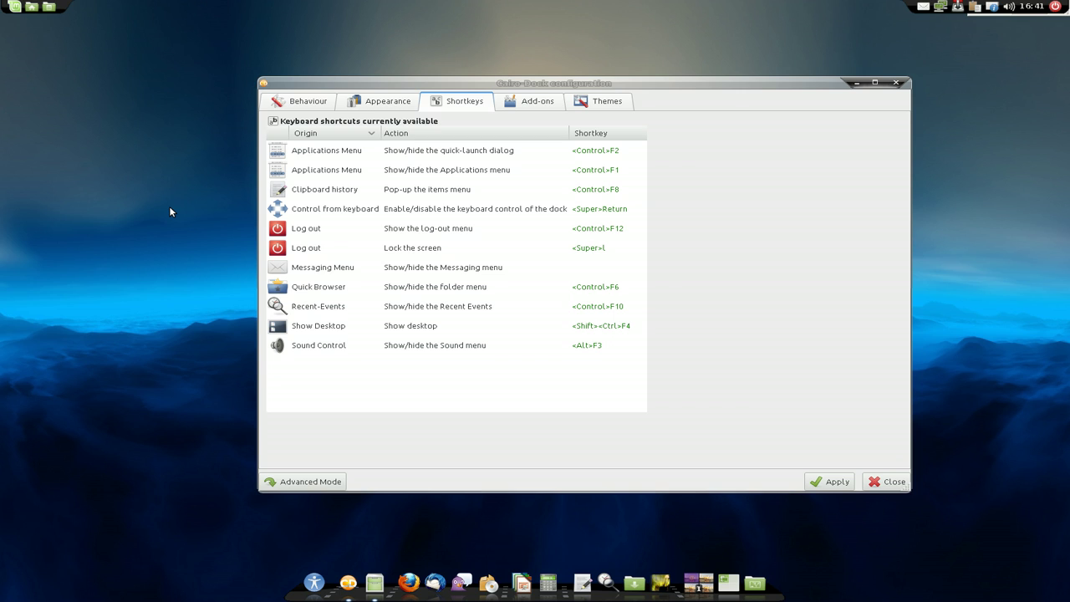
key("ctrl+F1")
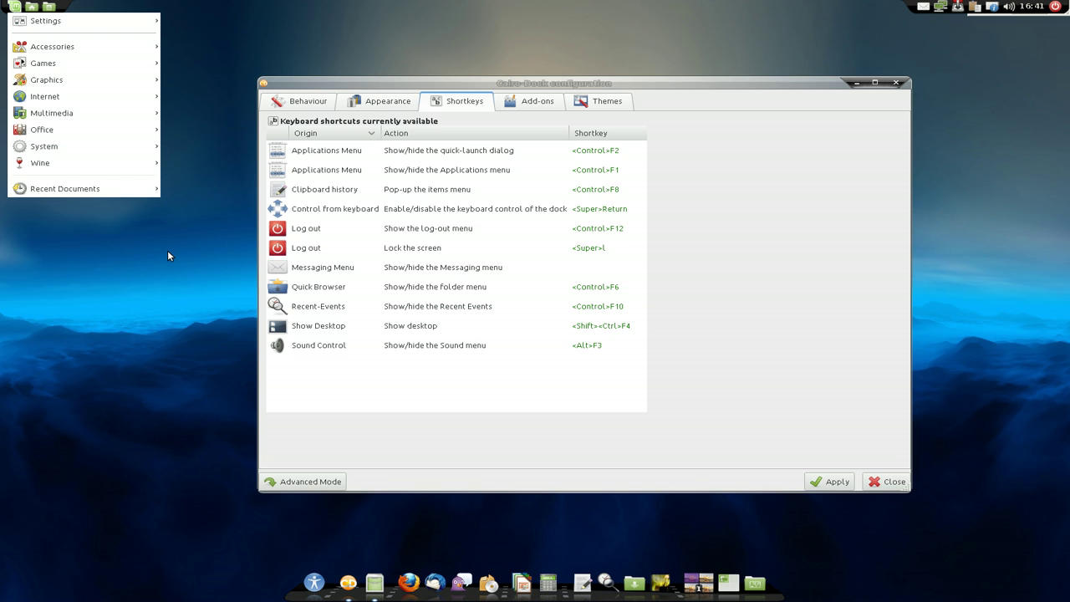
key("Down")
key("Down")
key("Down")
key("Right")
key("ctrl+F1")
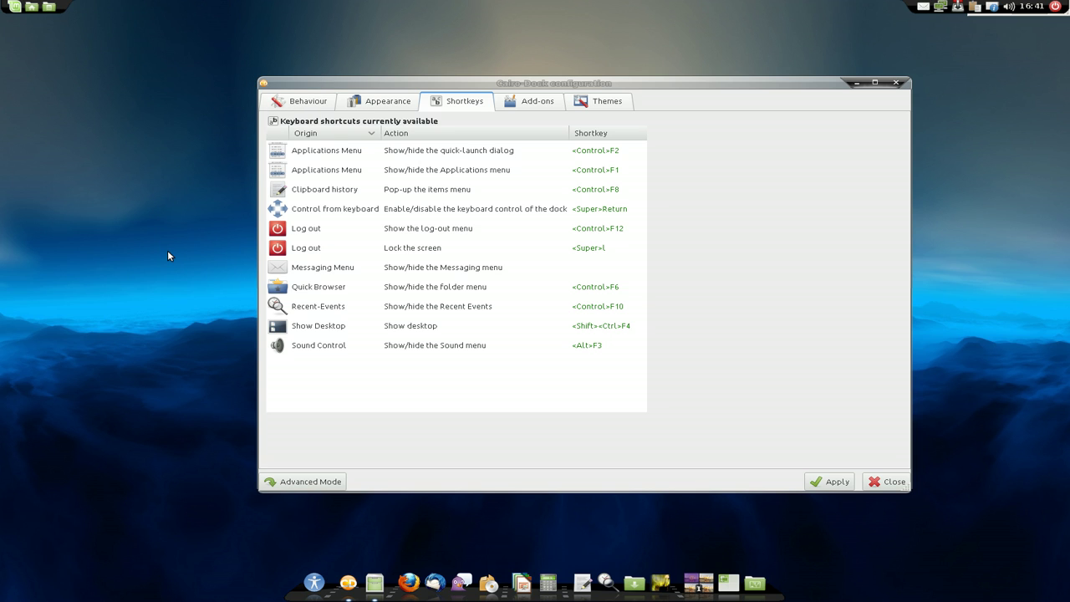
- Reassign Sound Control's show/hide menu shortcut to Ctrl+N and test it
double_click(576, 351)
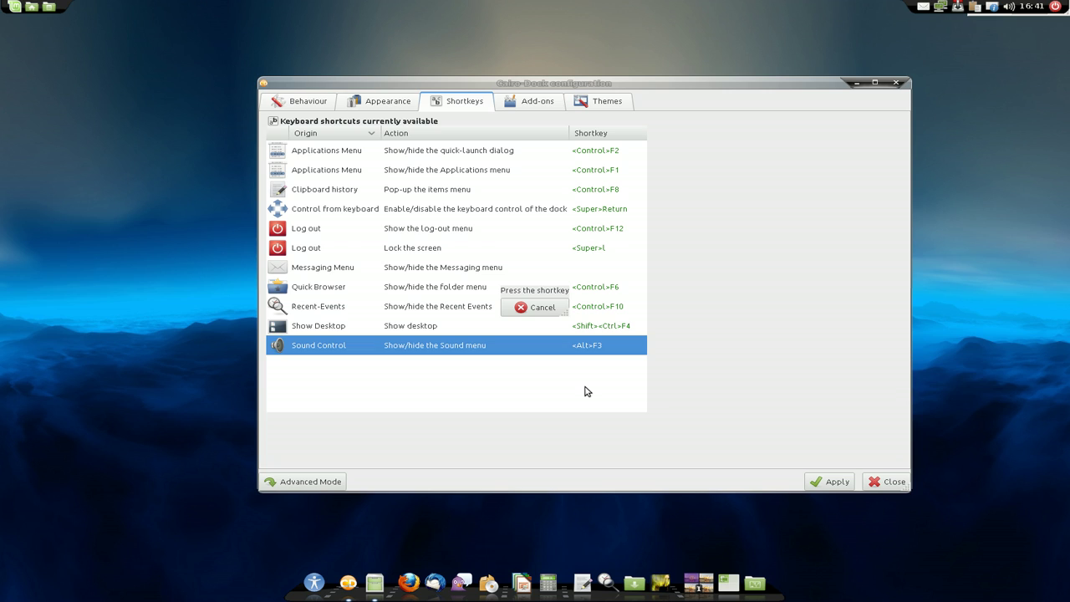
key("ctrl+n")
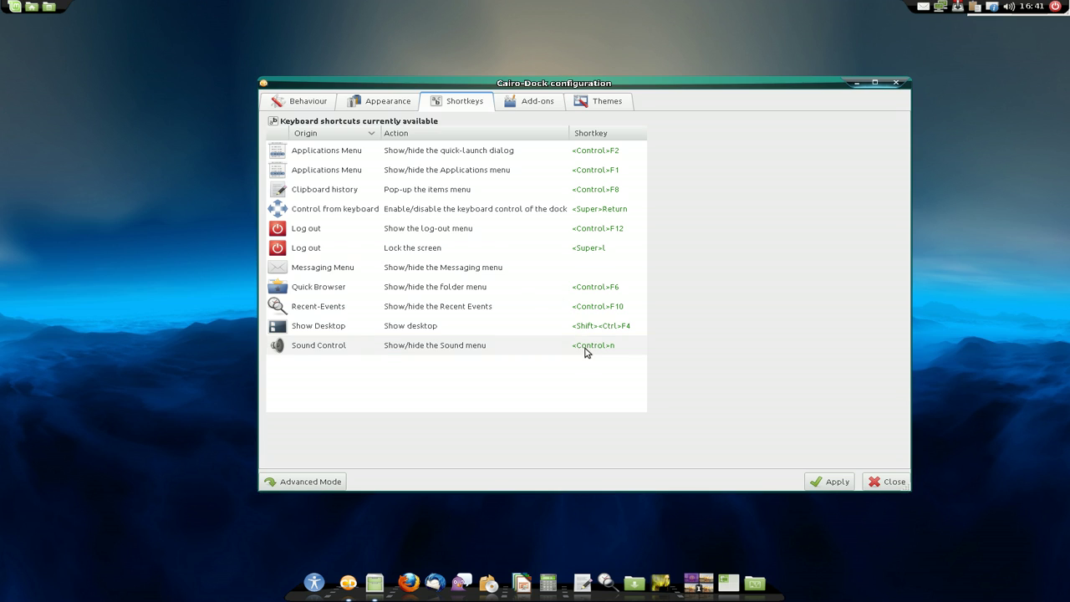
left_click(958, 329)
key("ctrl+n")
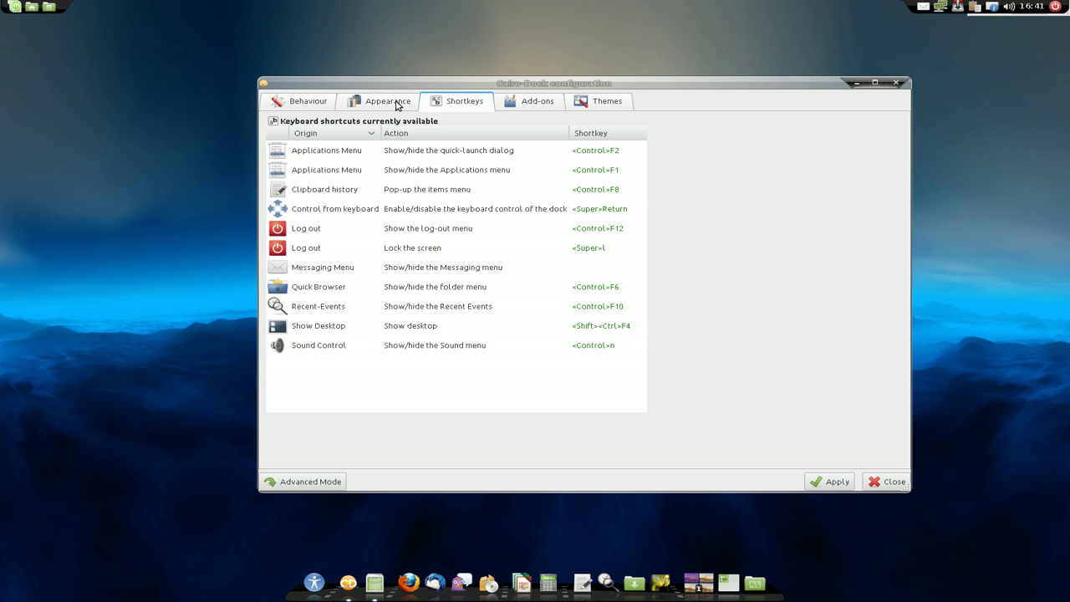
- Keep the _Custom Icons_ icon theme and apply the Very Big icon size
left_click(371, 107)
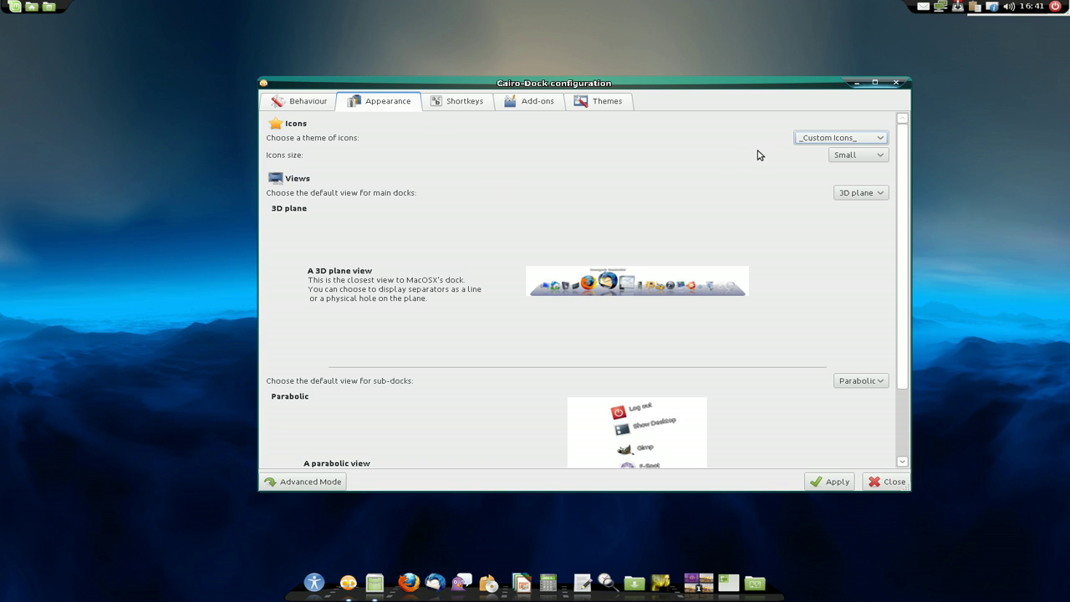
left_click(860, 142)
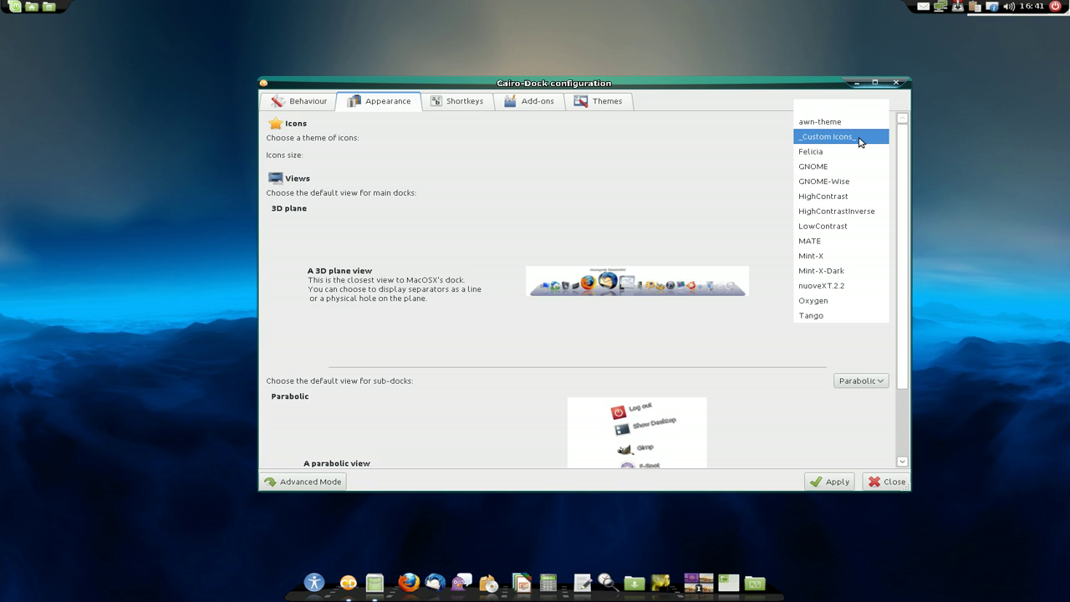
left_click(800, 138)
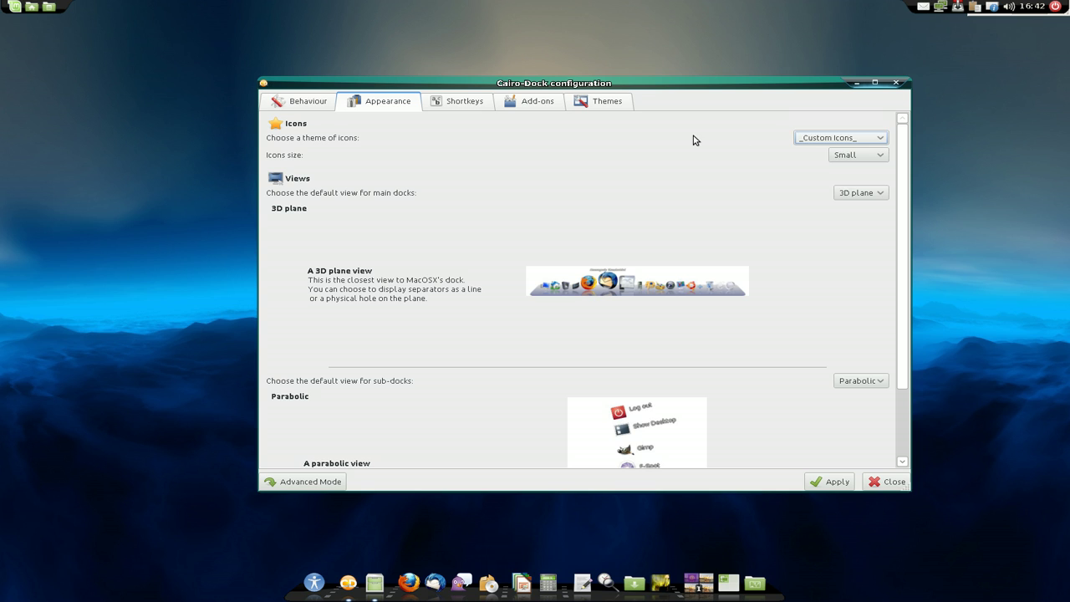
left_click(877, 157)
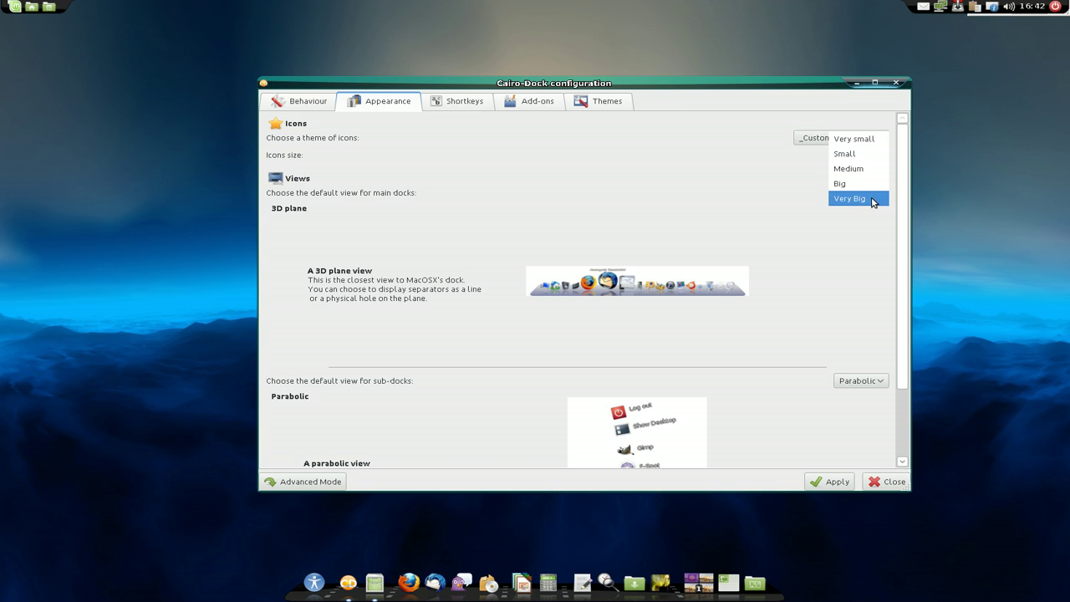
left_click(873, 199)
left_click(832, 482)
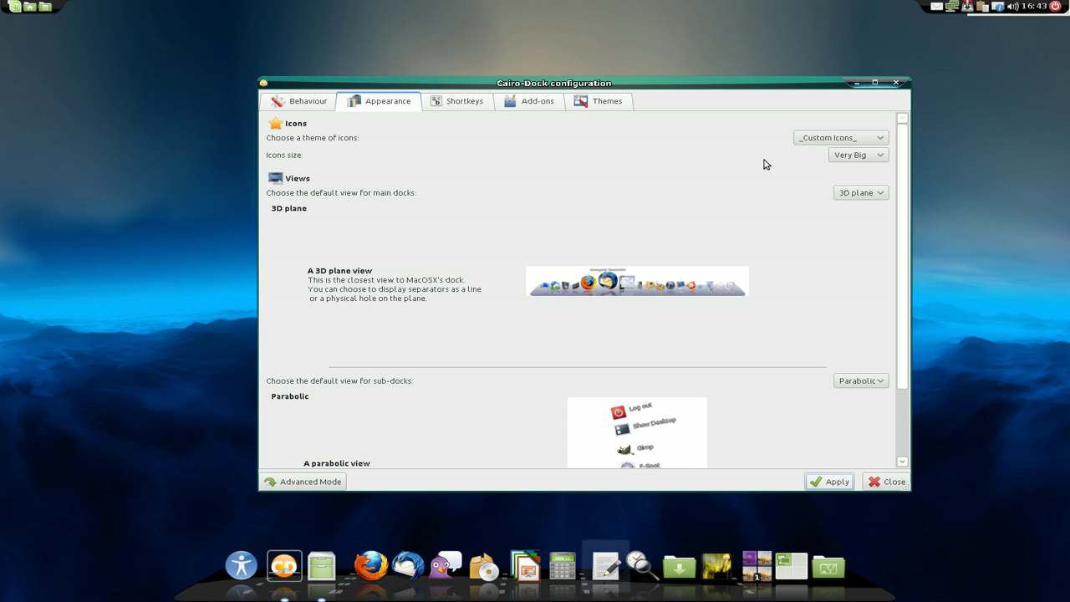
left_click_drag(789, 86, 790, 62)
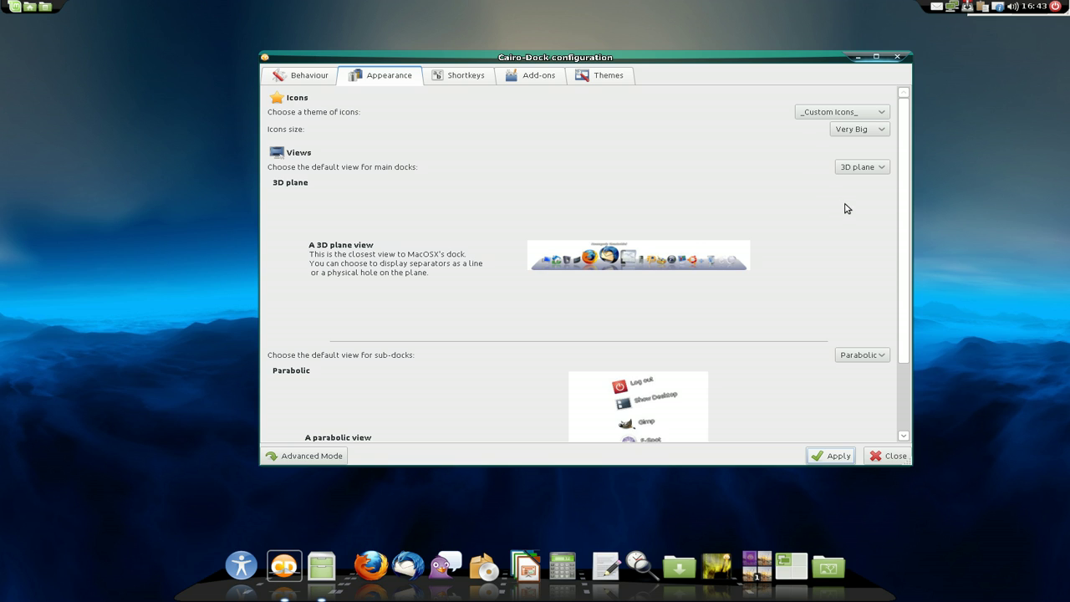
- Apply Curve, then Default, then Curve again as the main-dock view
left_click(882, 171)
left_click(882, 180)
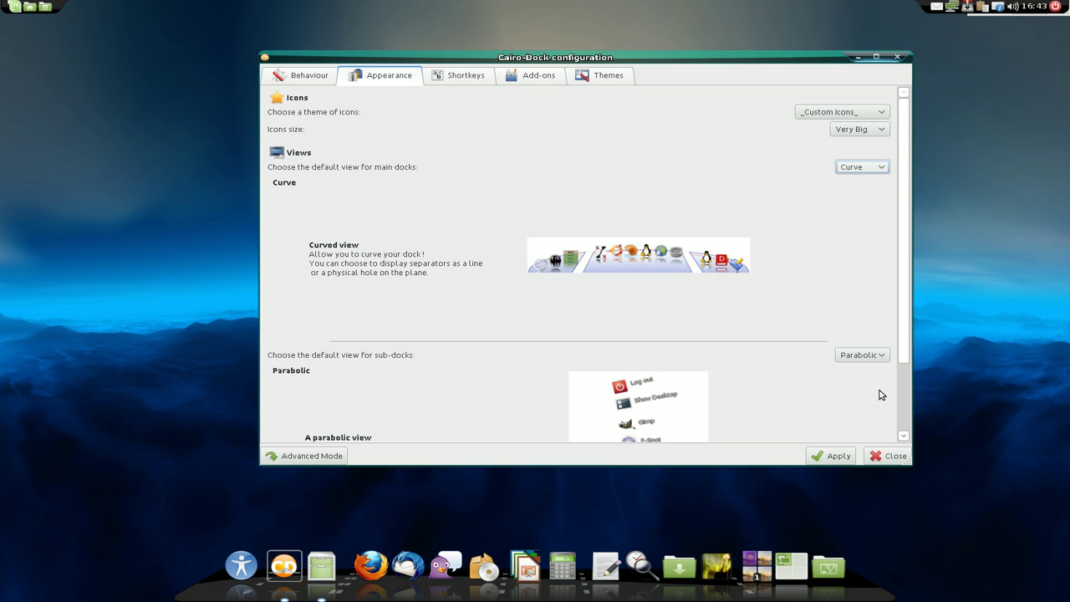
left_click(832, 455)
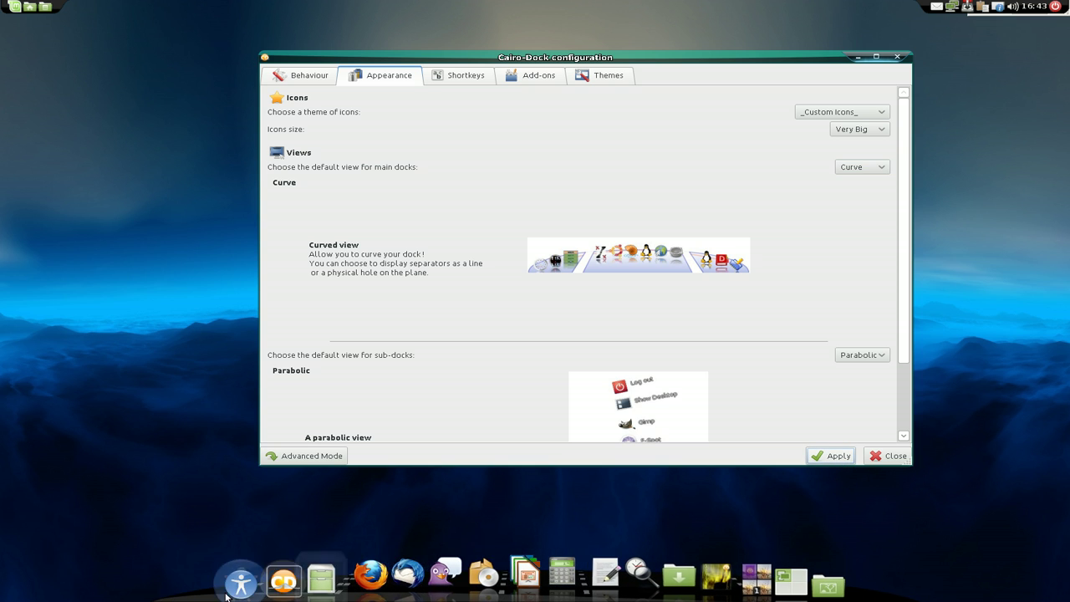
left_click(882, 167)
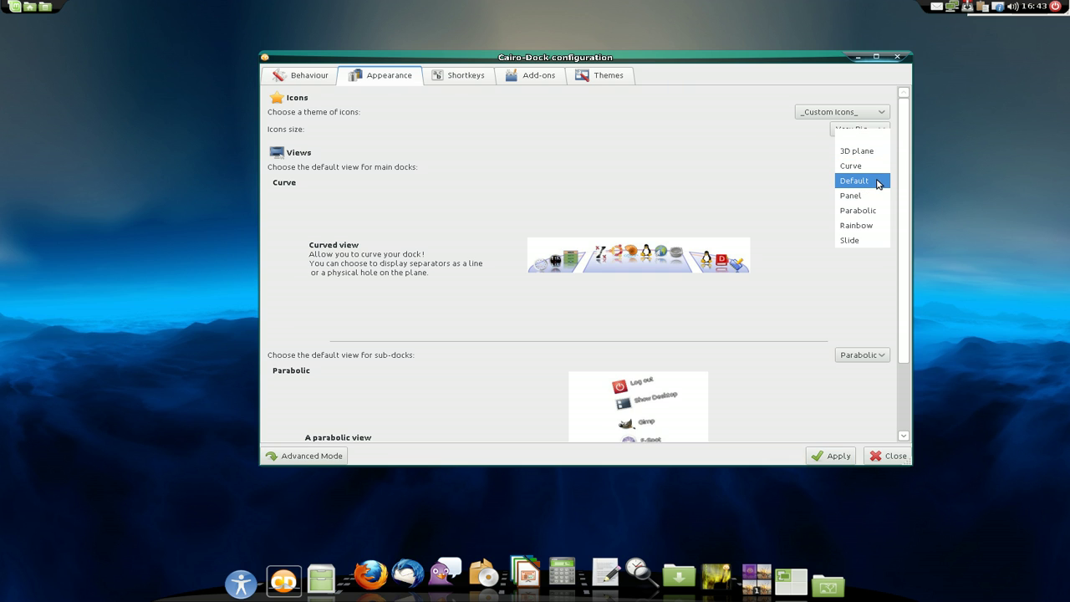
left_click(877, 183)
left_click(832, 455)
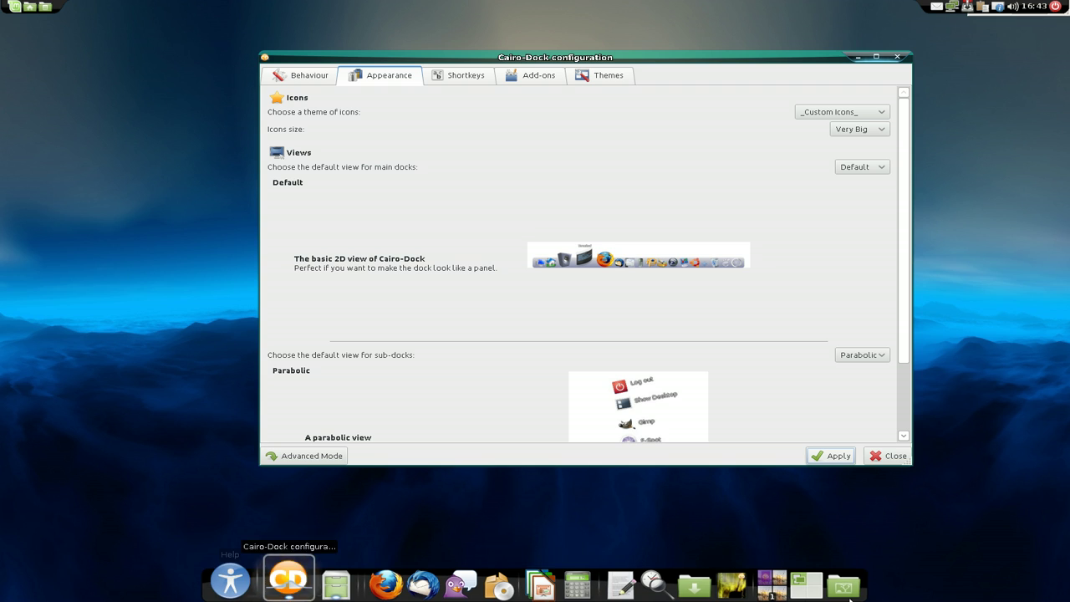
left_click(877, 168)
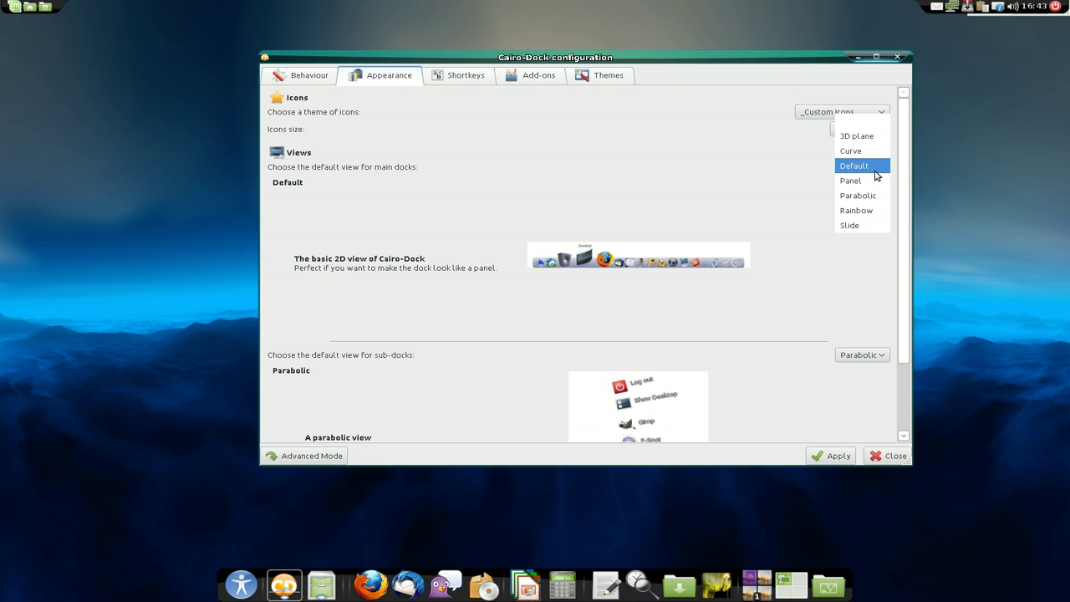
left_click(874, 151)
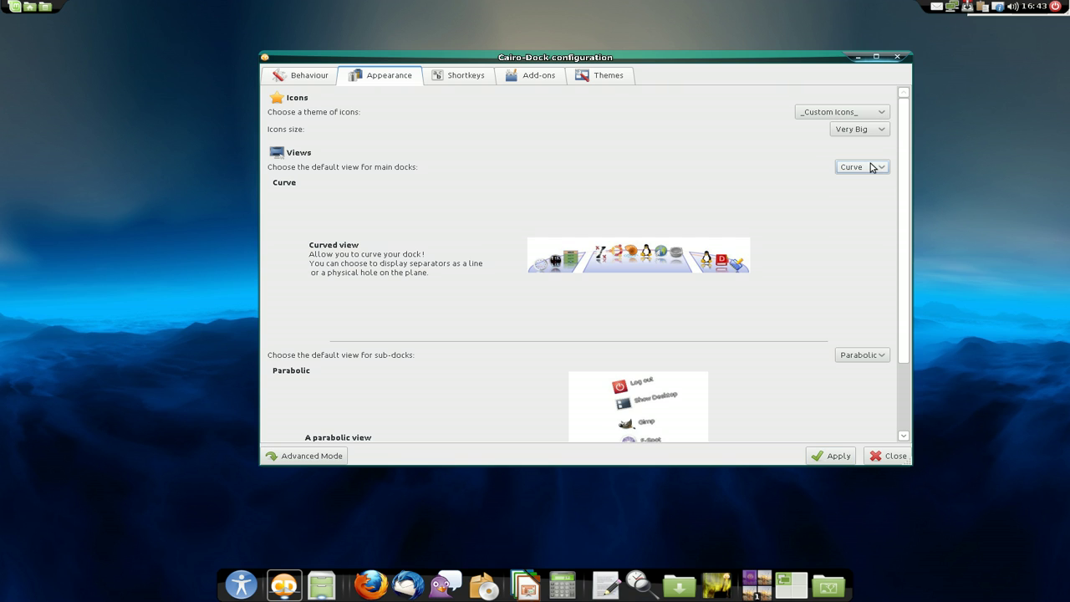
left_click(832, 455)
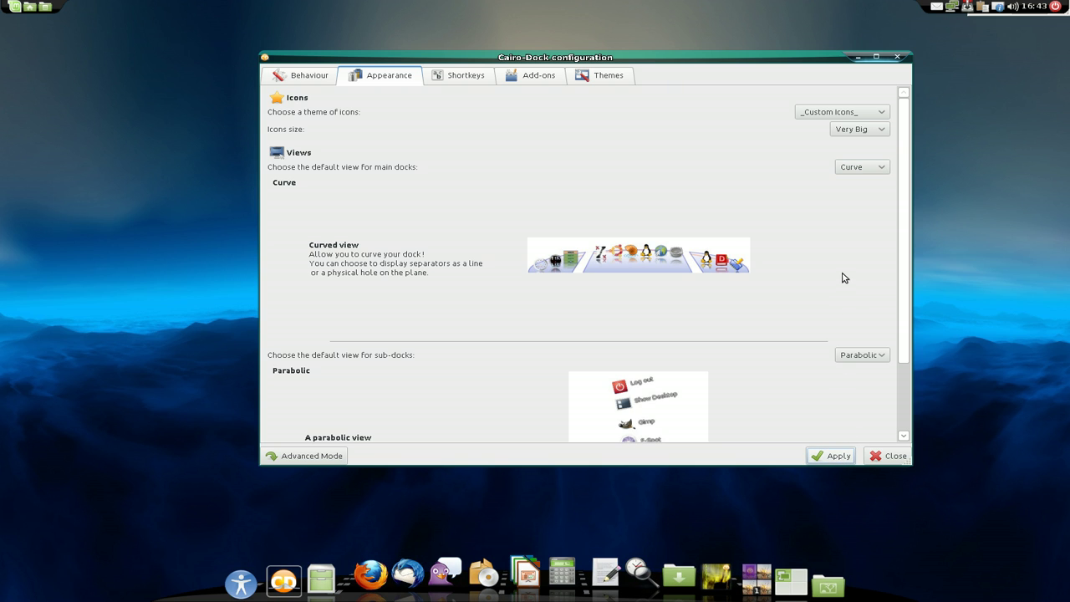
- Change the default sub-dock view from Parabolic to Slide, apply it, then go to Behaviour settings
scroll(861, 267, "down", 3)
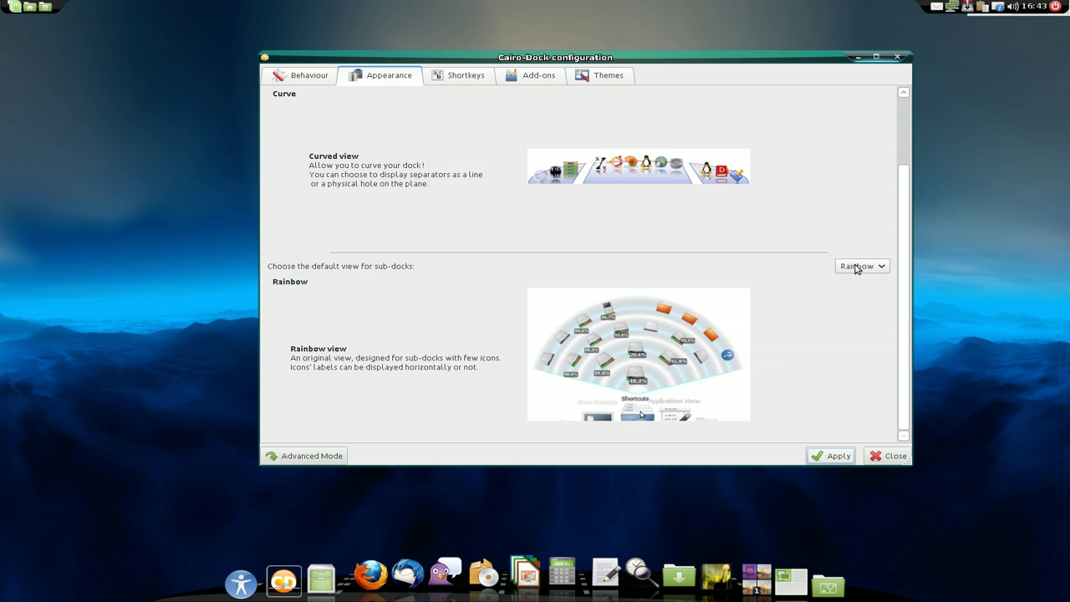
scroll(856, 268, "up", 1)
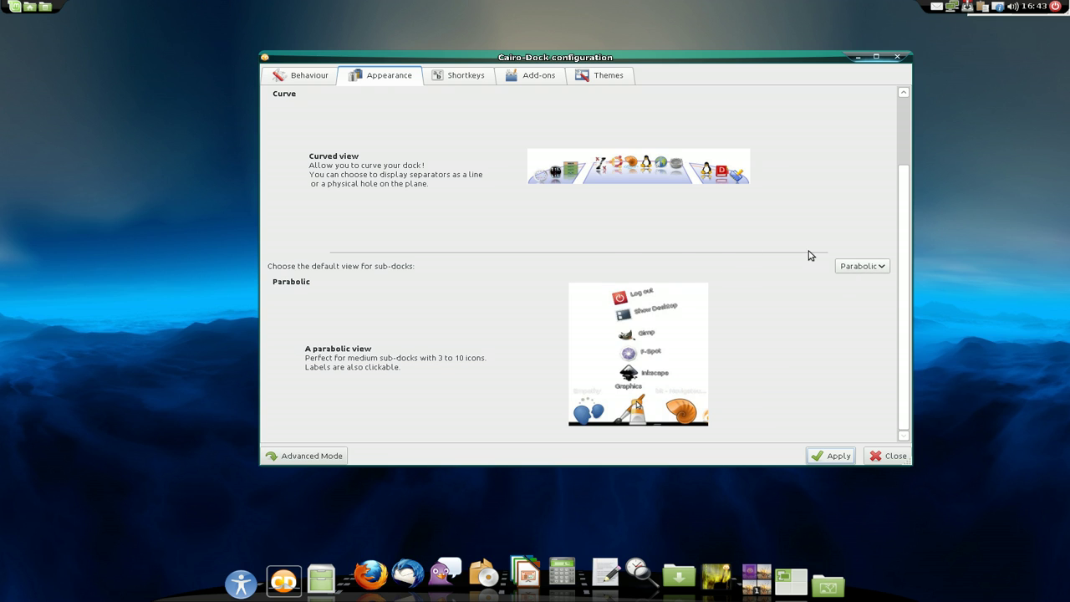
mouse_move(30, 6)
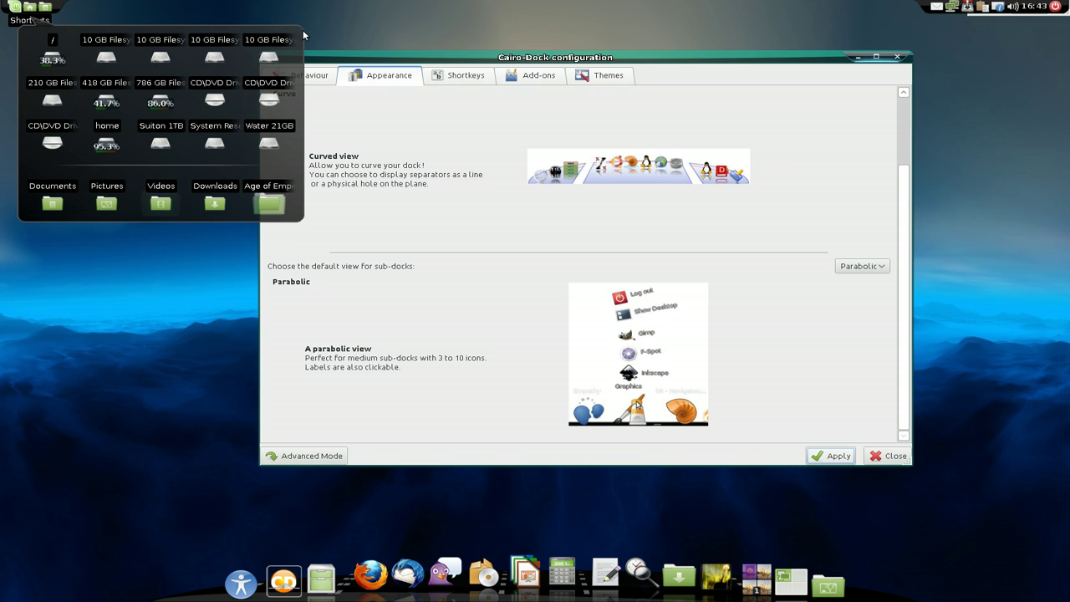
left_click(863, 266)
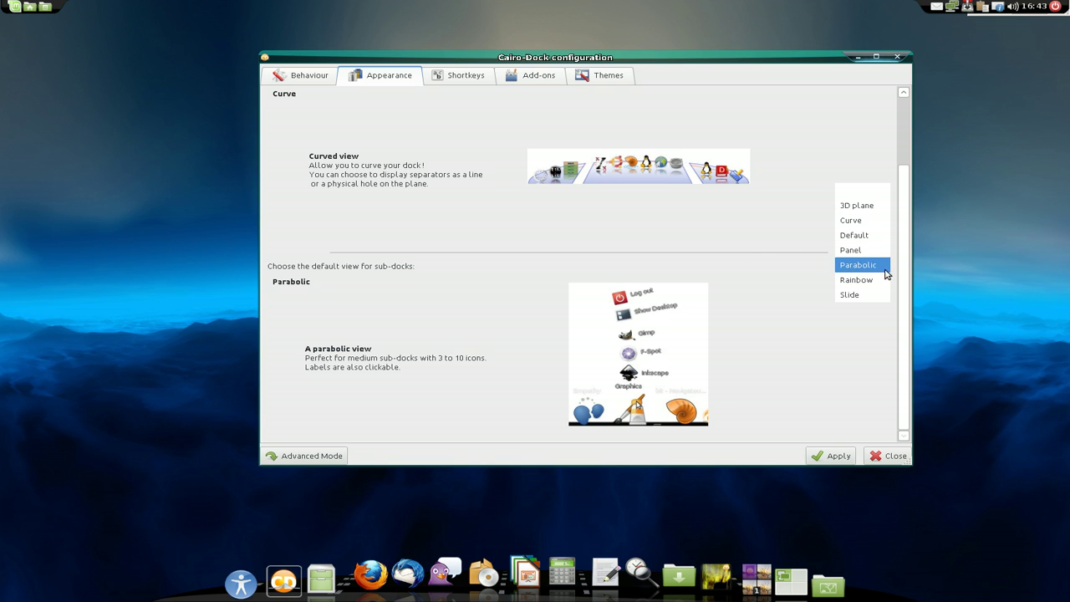
left_click(875, 266)
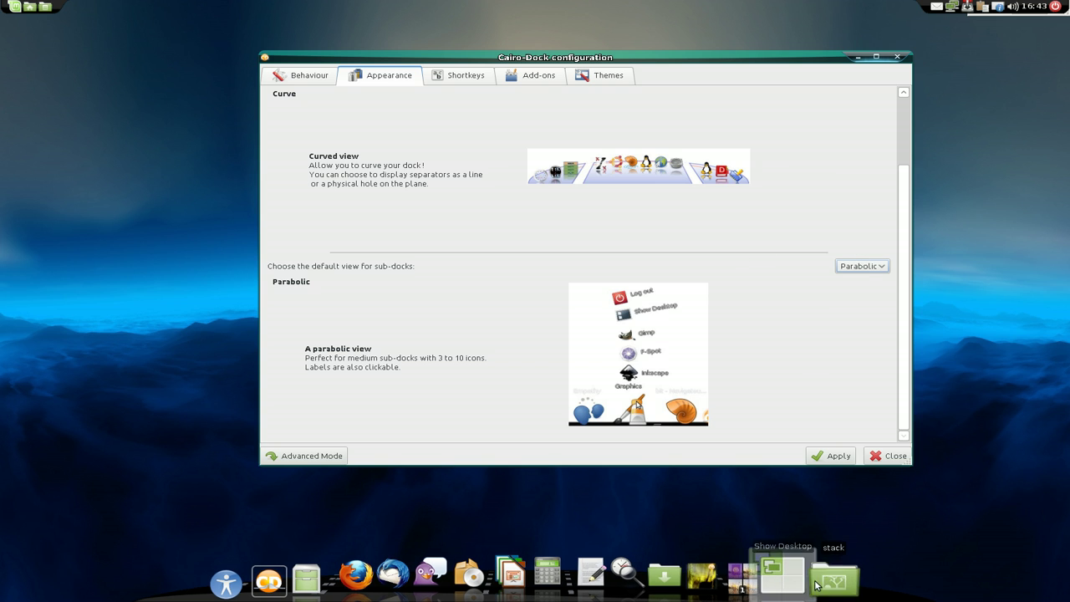
mouse_move(826, 577)
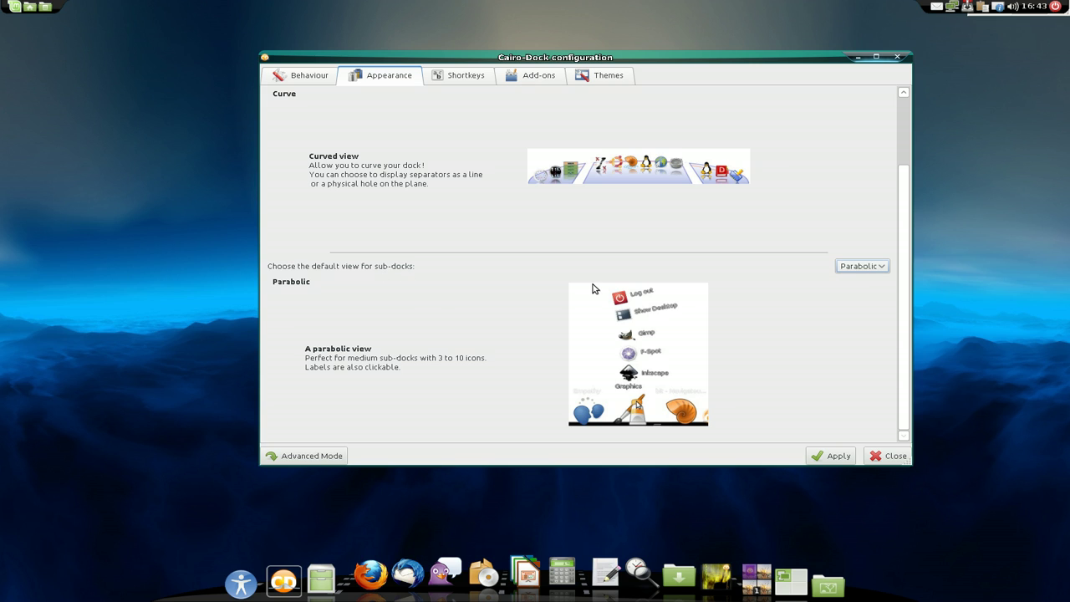
left_click(875, 269)
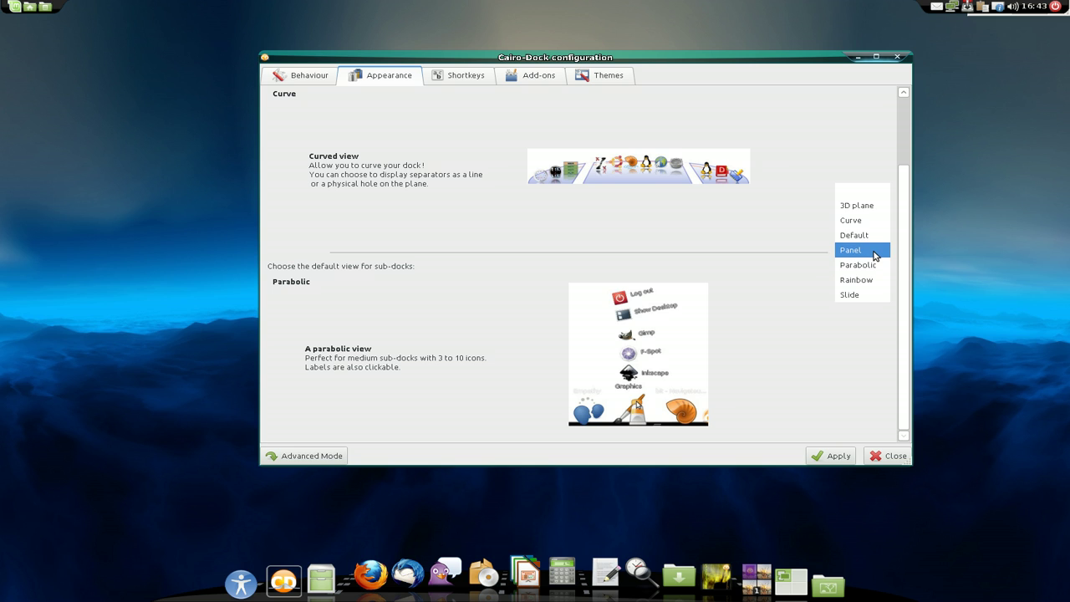
left_click(871, 295)
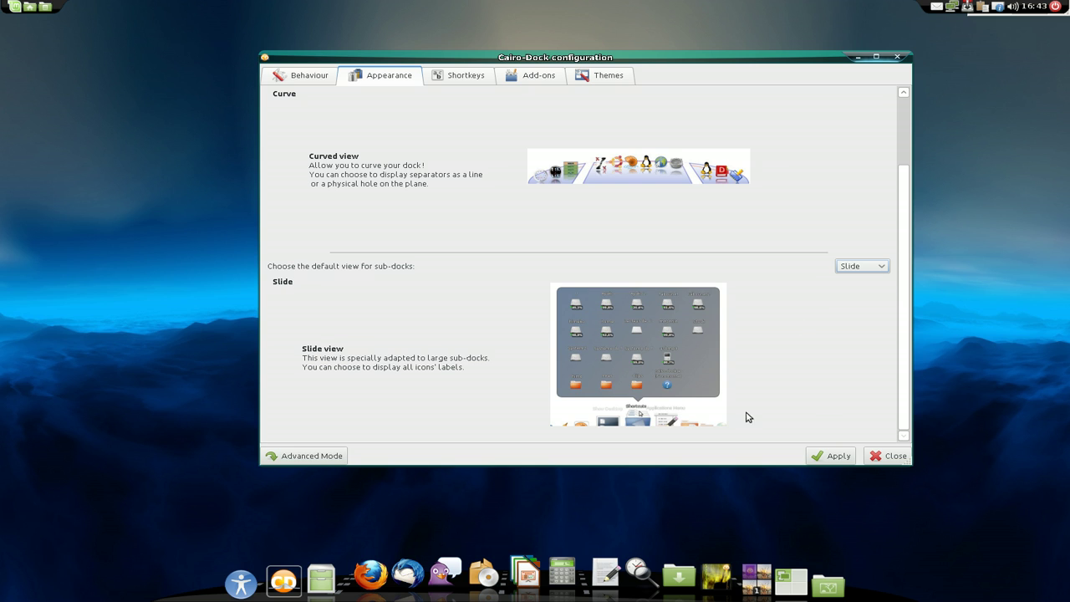
left_click(832, 456)
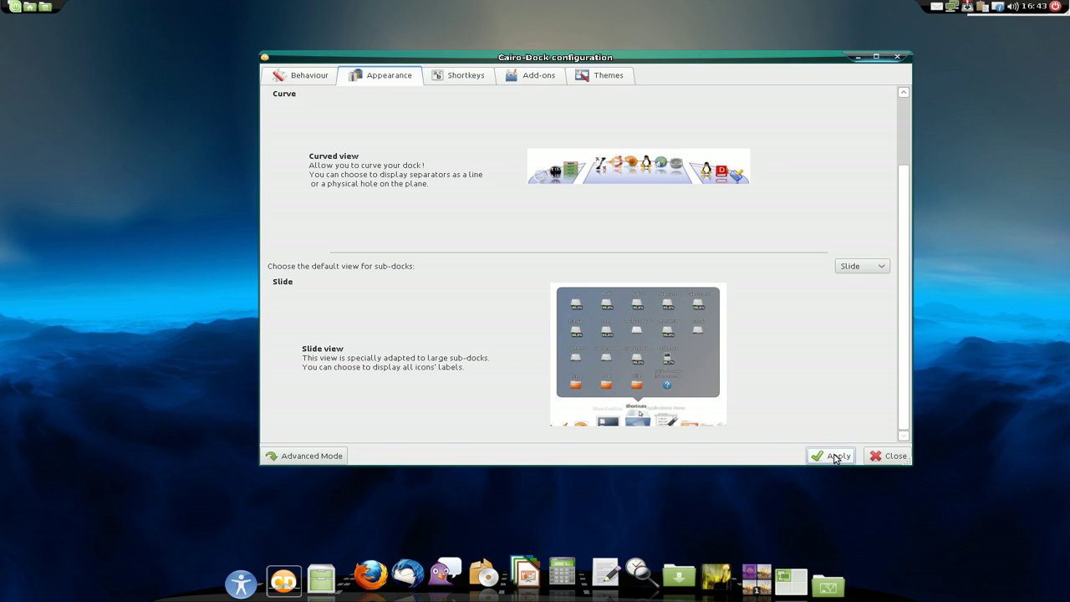
left_click(300, 81)
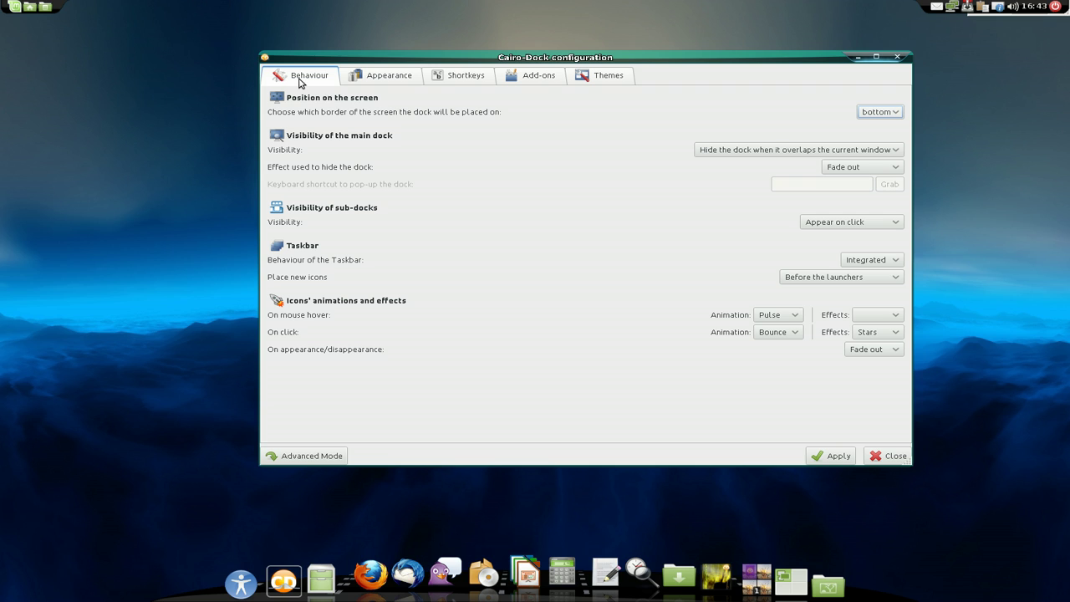
left_click(872, 111)
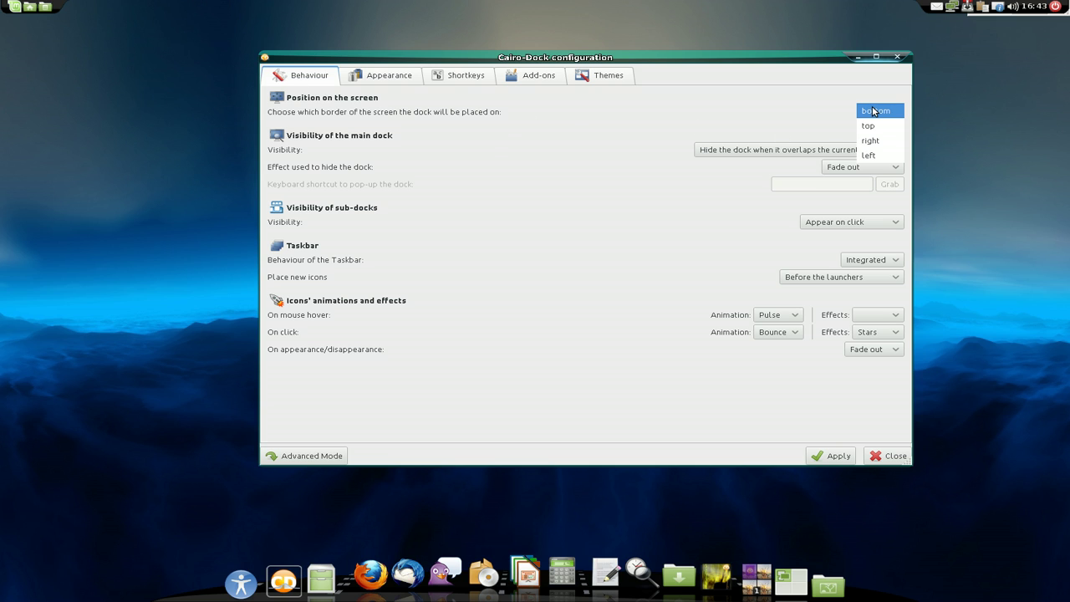
left_click(870, 155)
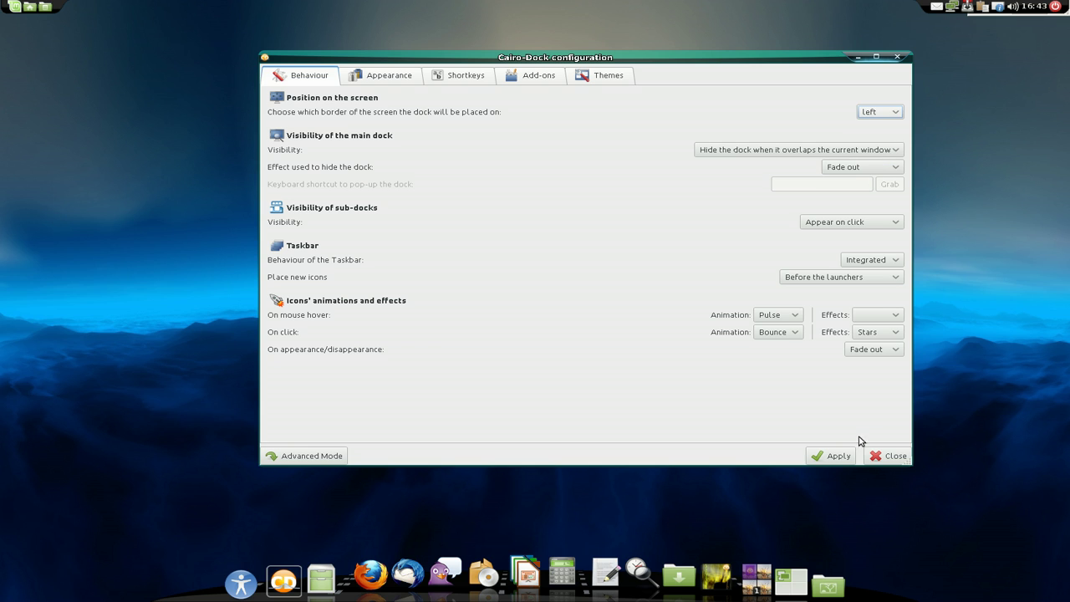
left_click(831, 454)
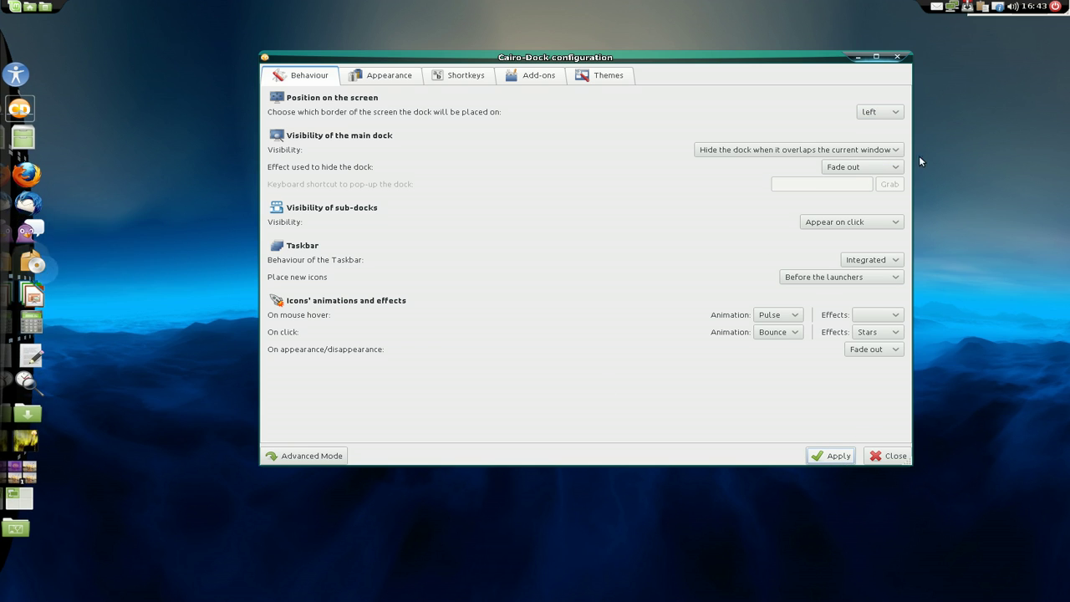
left_click(893, 115)
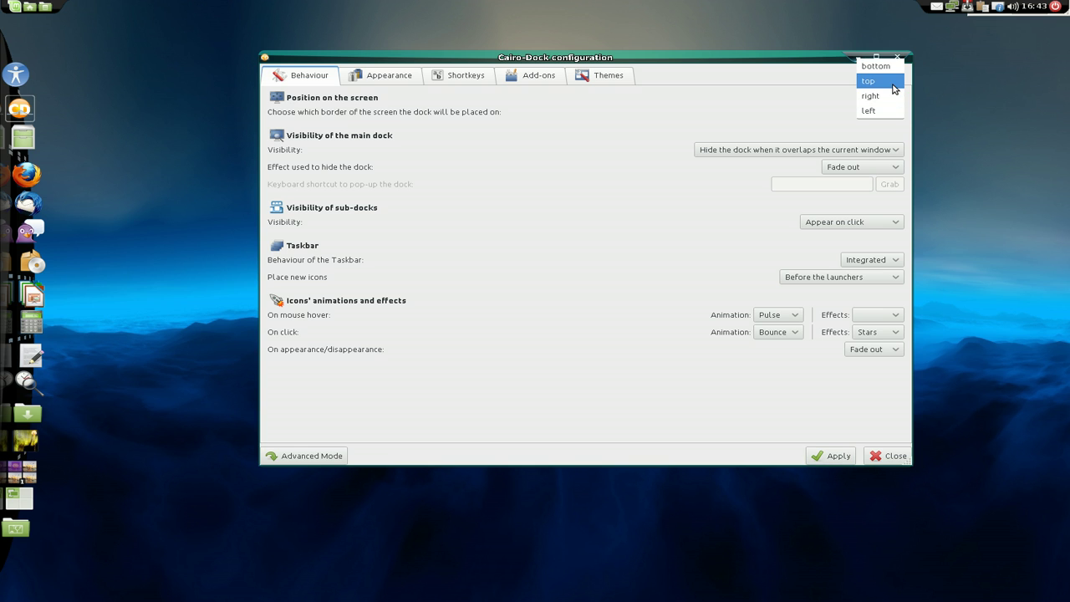
left_click(880, 95)
left_click(831, 456)
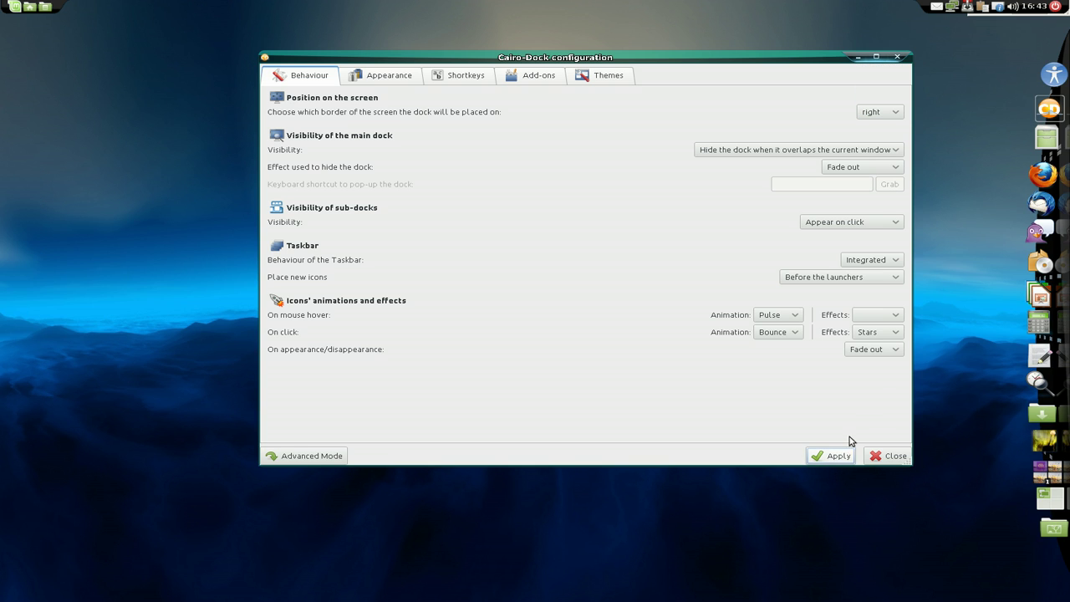
left_click(1046, 106)
left_click(1052, 106)
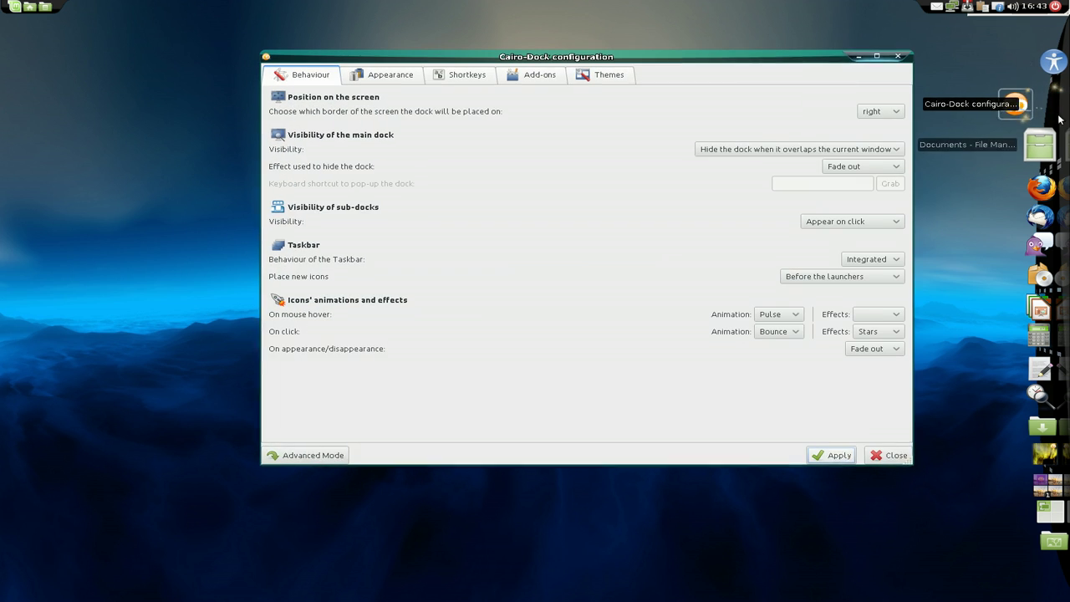
left_click(871, 113)
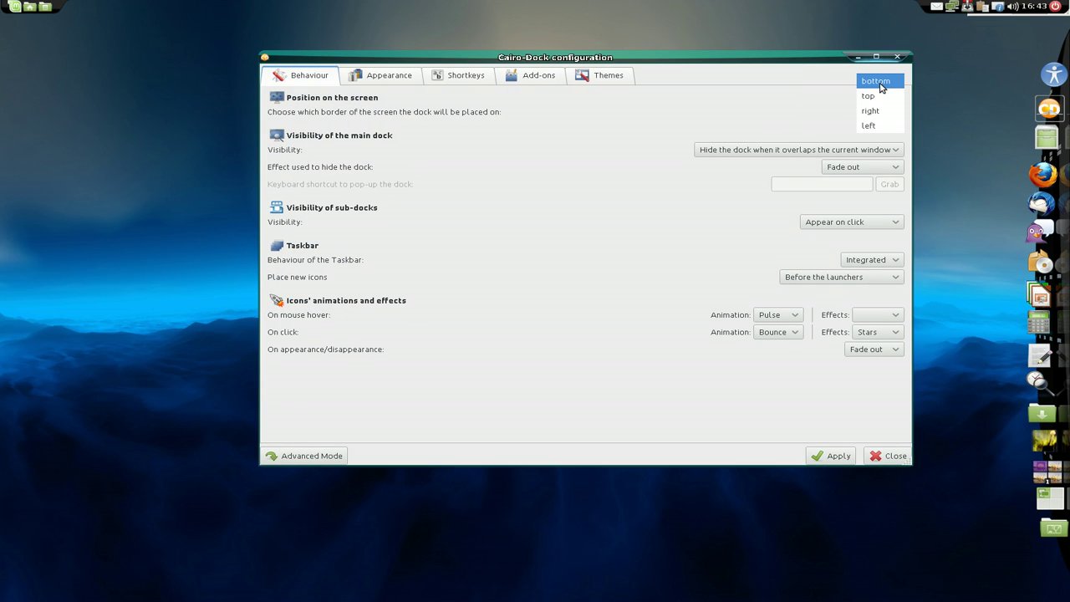
left_click(876, 81)
left_click(832, 455)
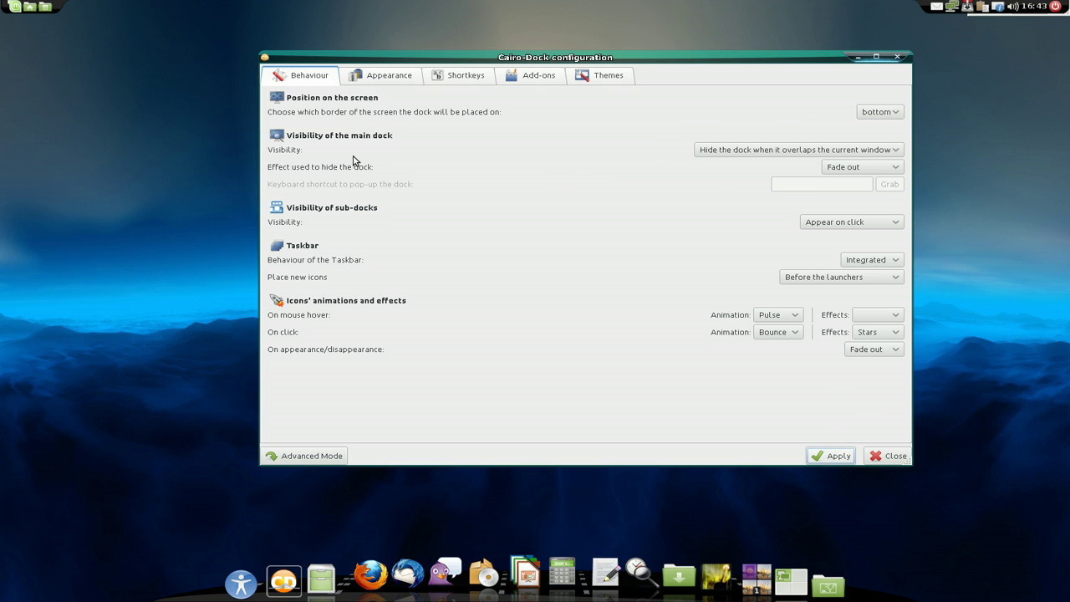
- Set the main dock's visibility to 'Always on top', apply it, and move the settings window lower
left_click(798, 153)
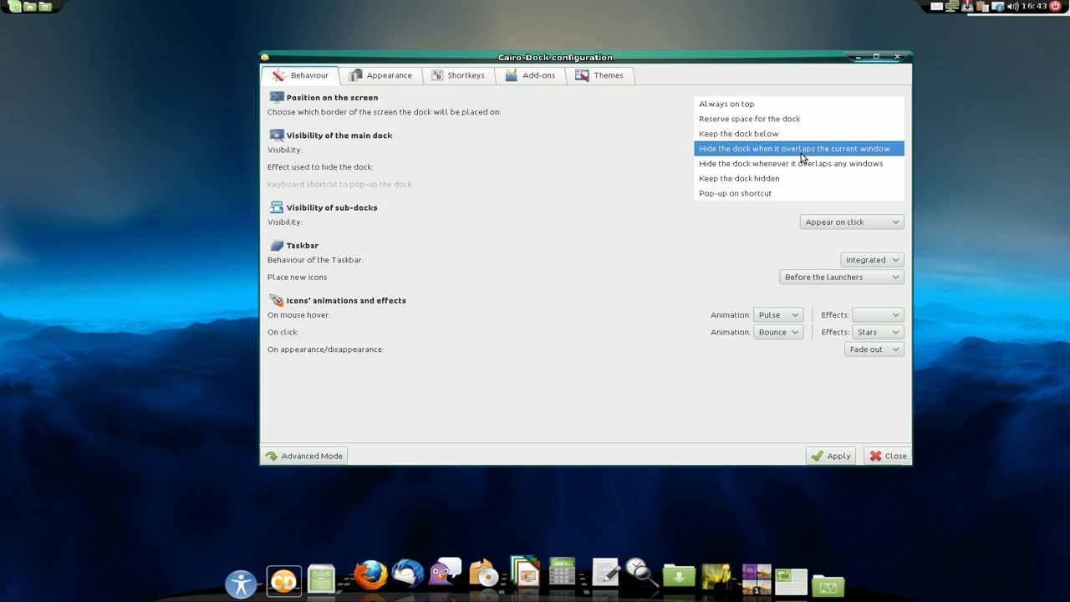
left_click(801, 151)
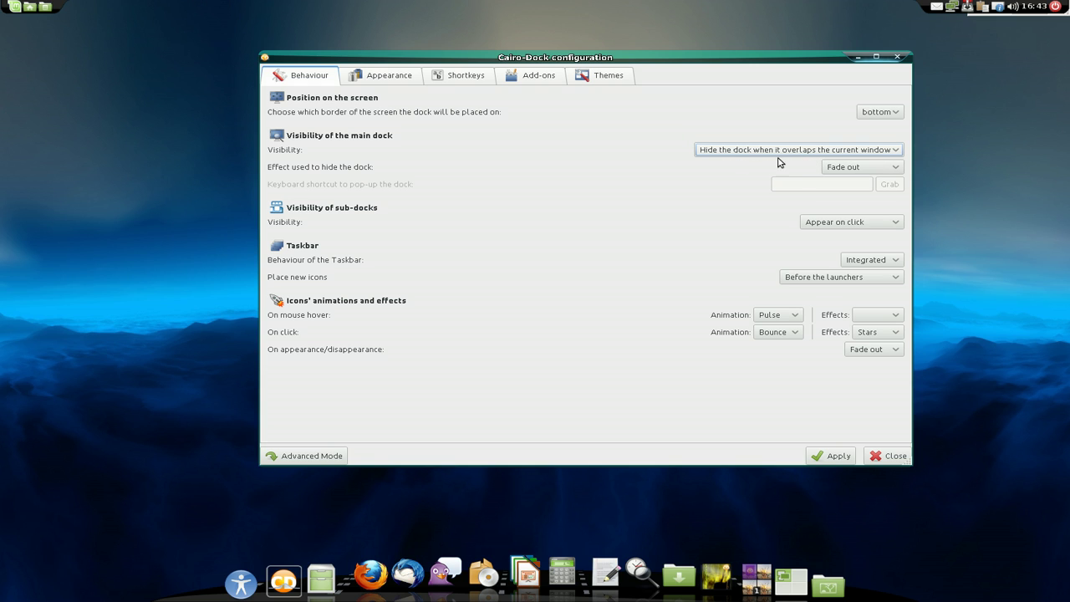
left_click_drag(740, 61, 729, 68)
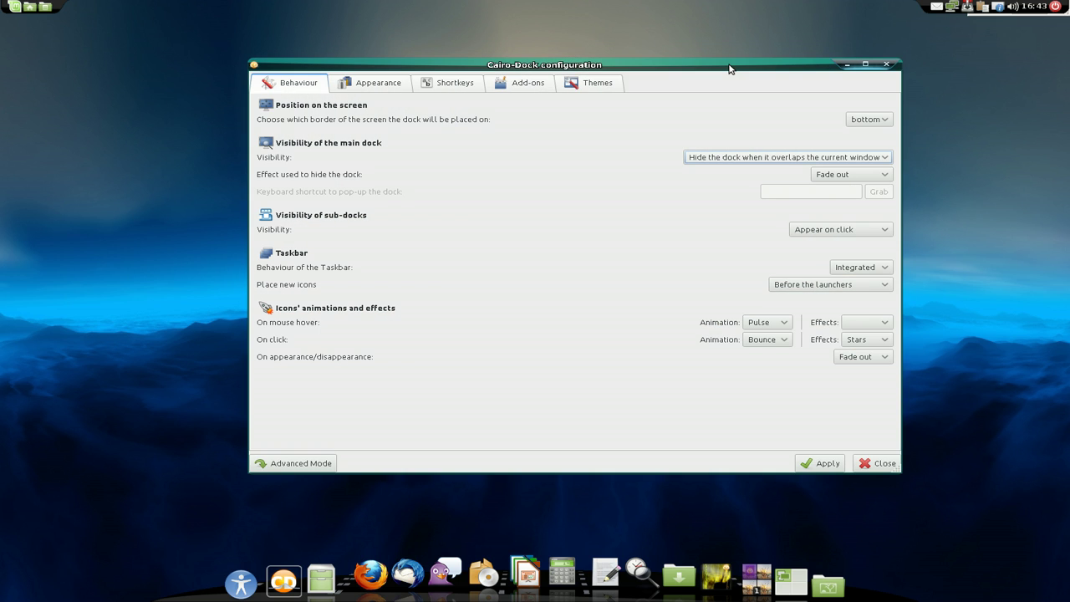
left_click_drag(729, 69, 722, 164)
left_click_drag(791, 168, 743, 92)
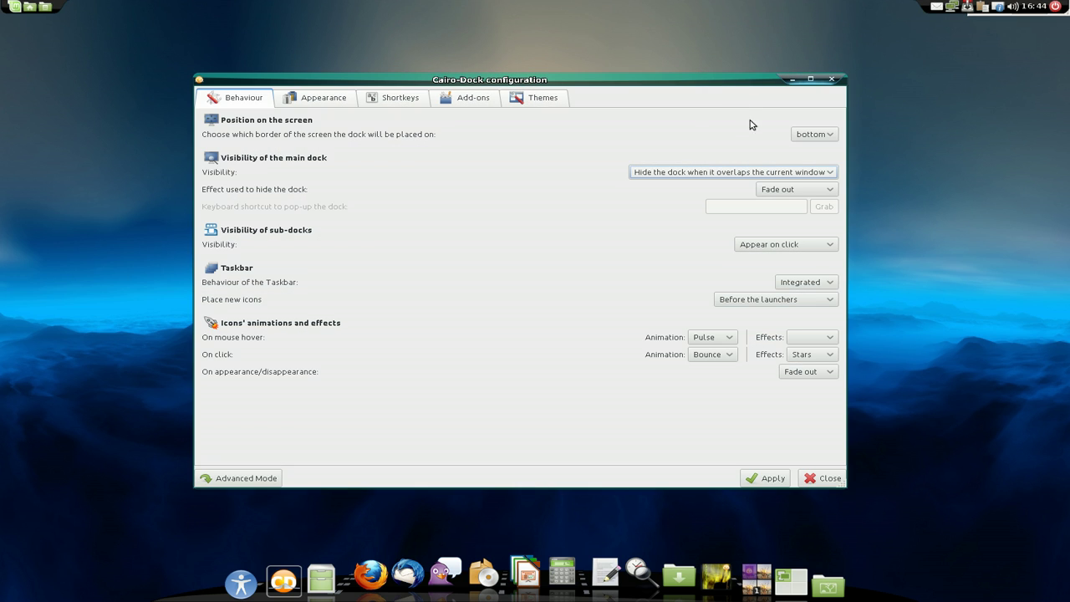
left_click(745, 172)
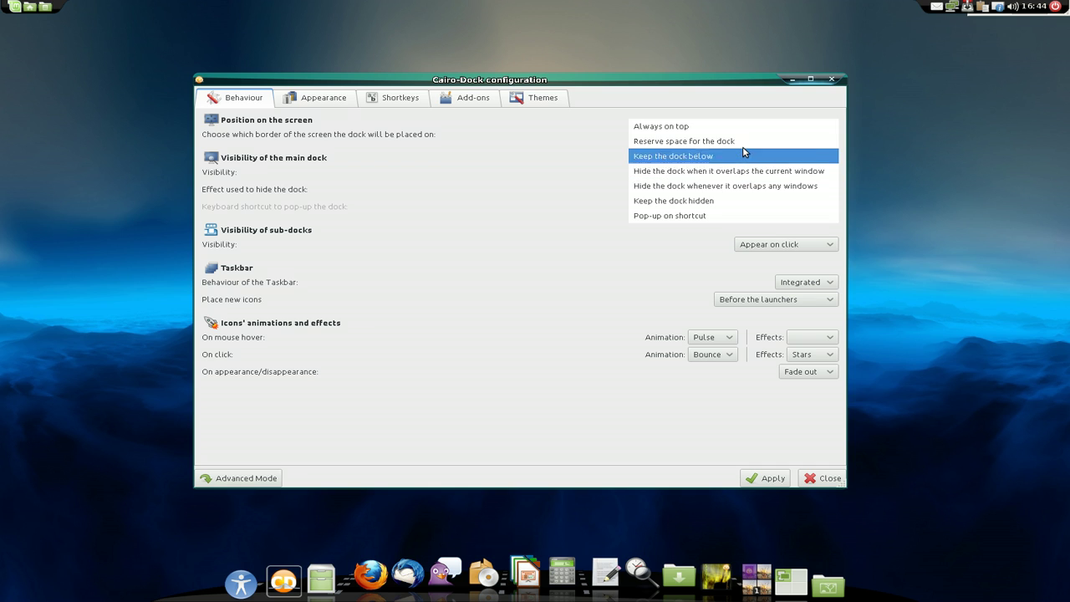
left_click(743, 132)
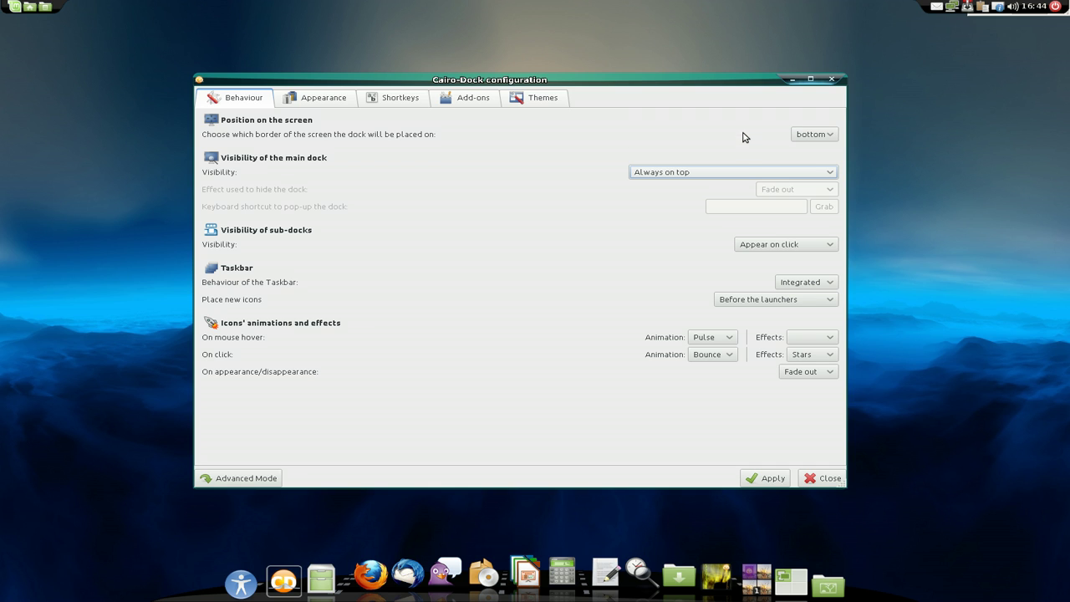
left_click(767, 478)
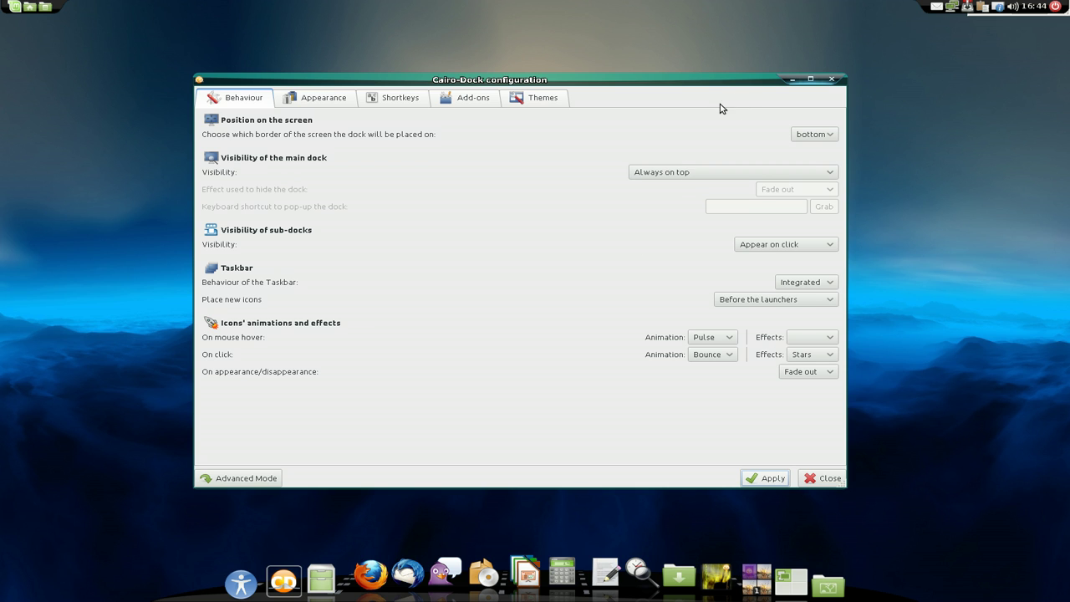
left_click_drag(722, 88, 733, 114)
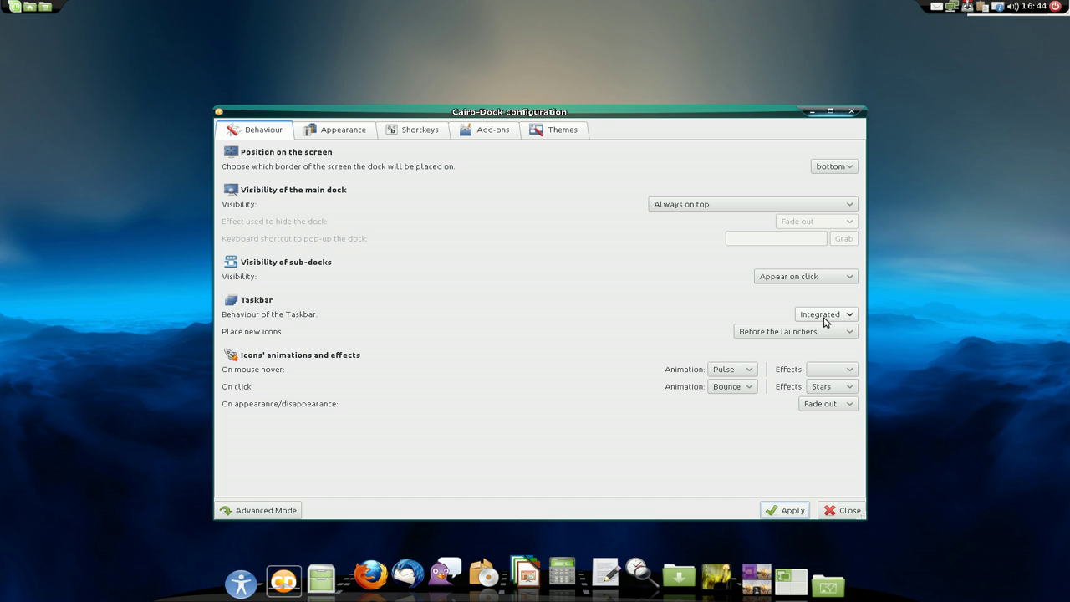
mouse_move(824, 323)
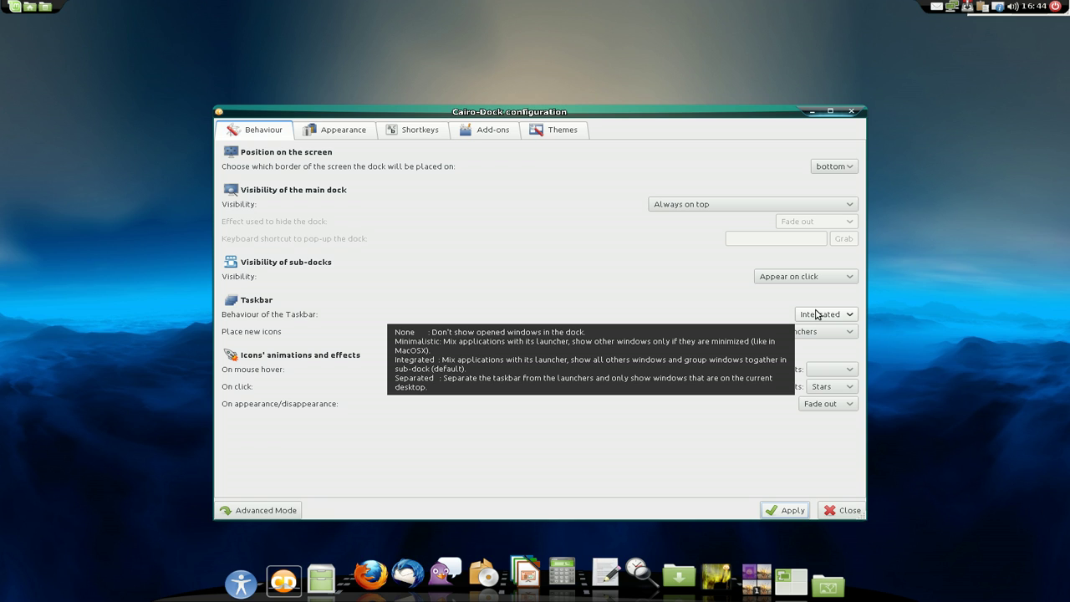
left_click(820, 315)
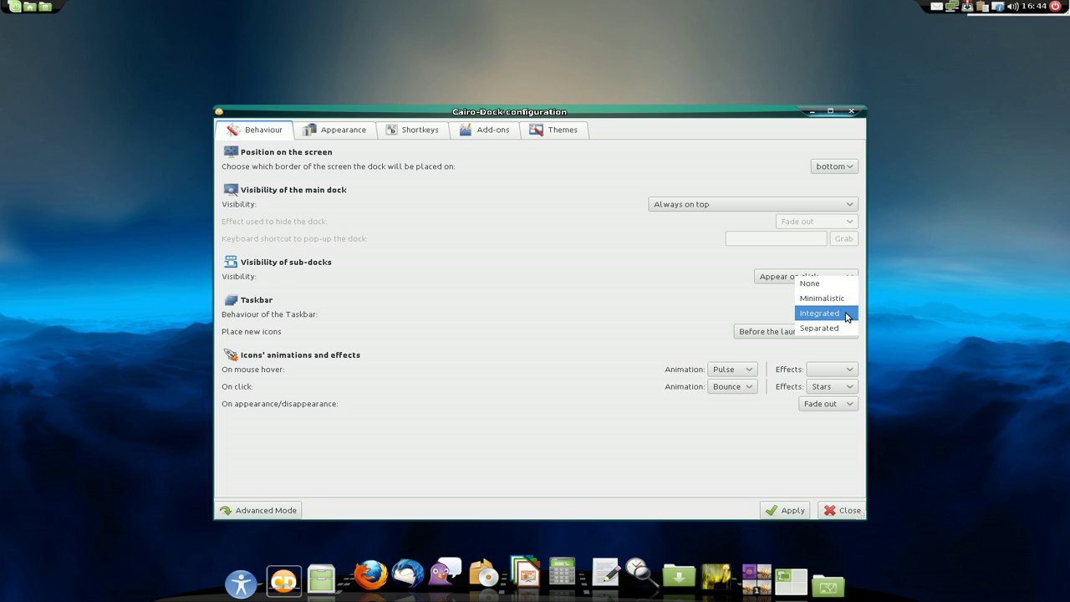
left_click(667, 309)
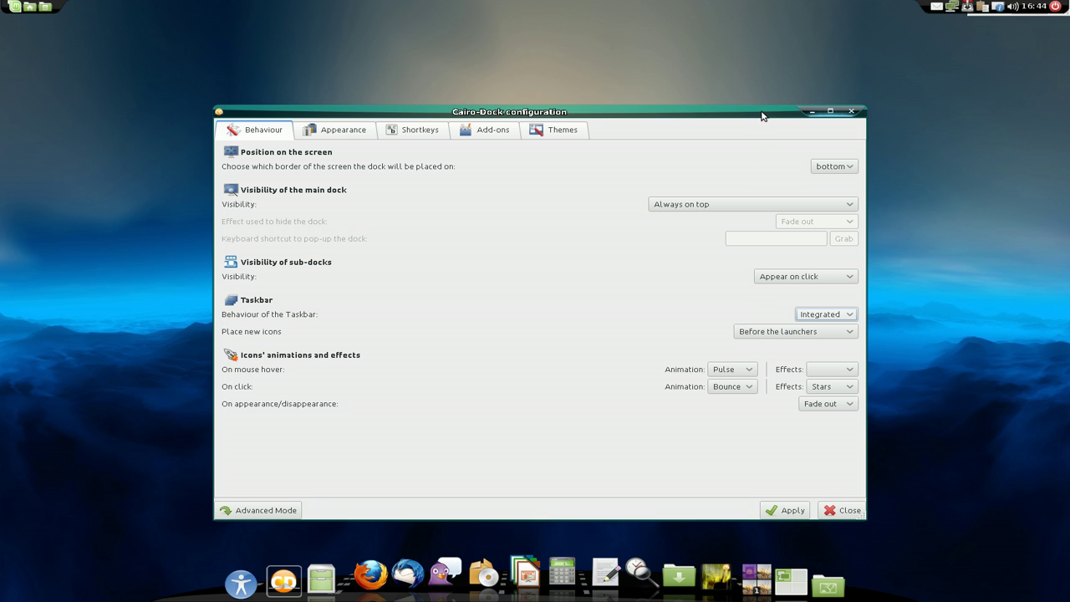
left_click_drag(761, 117, 762, 49)
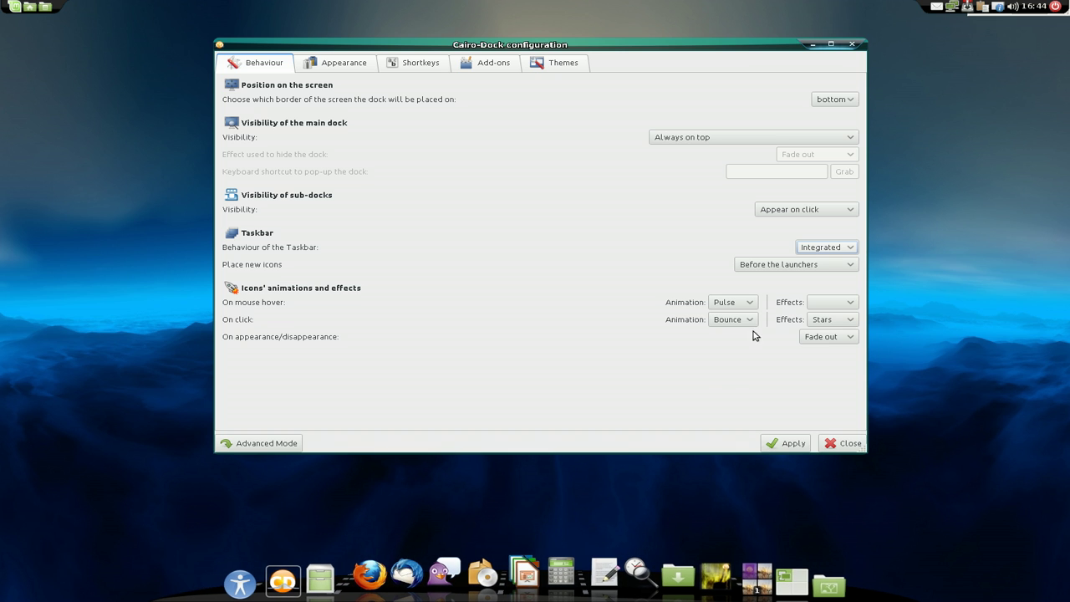
- Try the Blink, Bounce and Rotate mouse-hover animations, applying each in turn
left_click(738, 305)
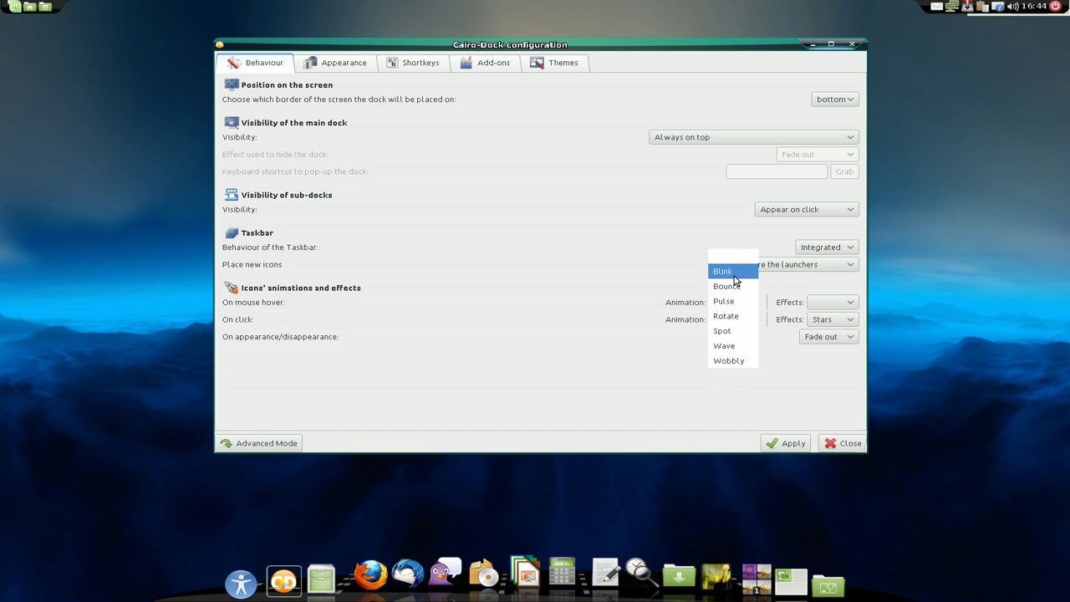
left_click(729, 273)
left_click(785, 446)
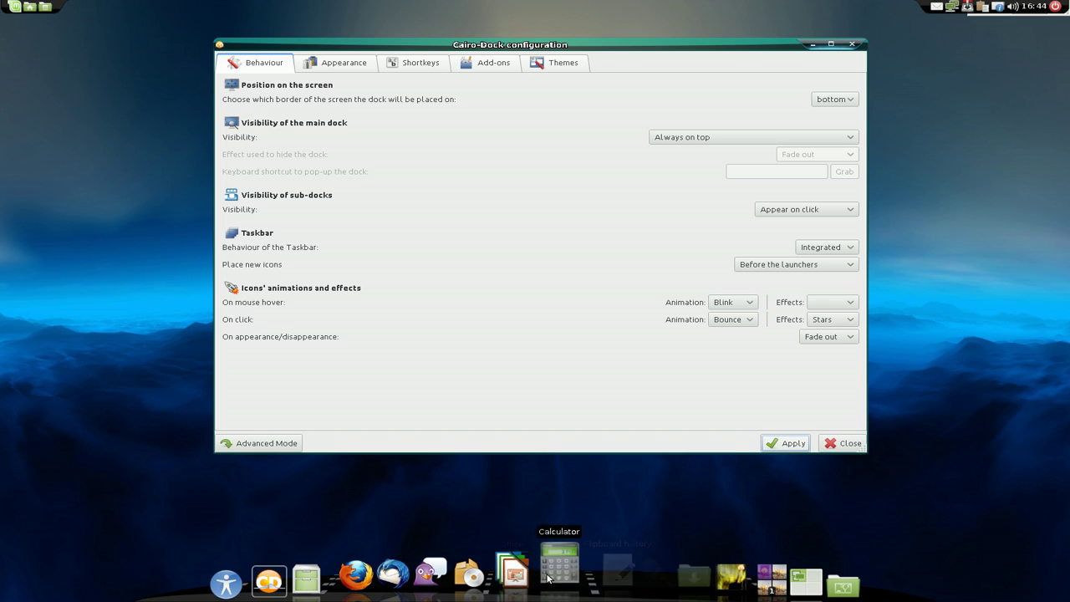
left_click(746, 306)
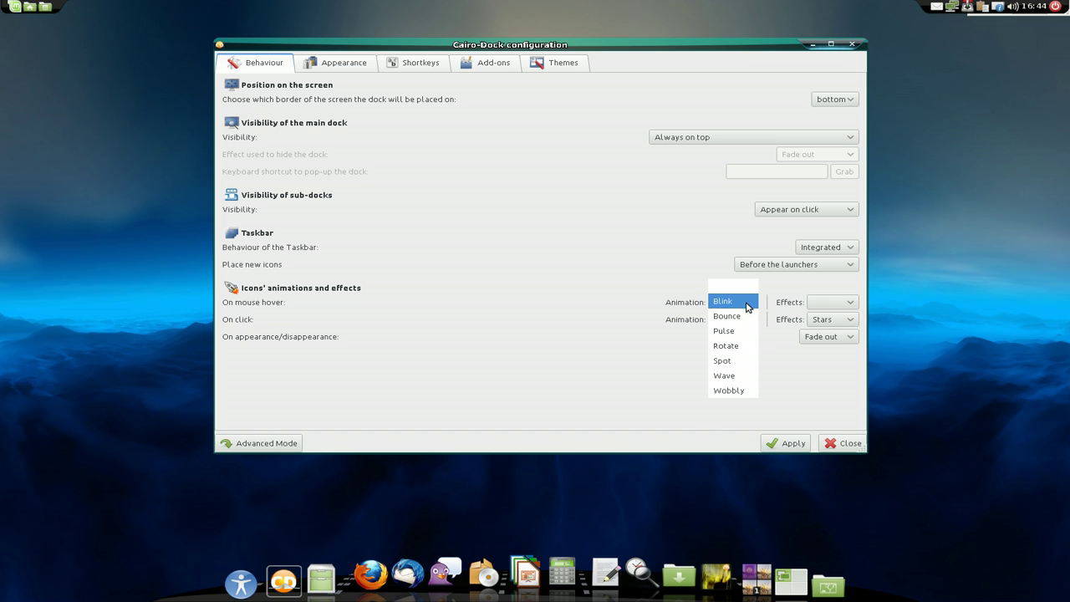
left_click(727, 313)
left_click(796, 448)
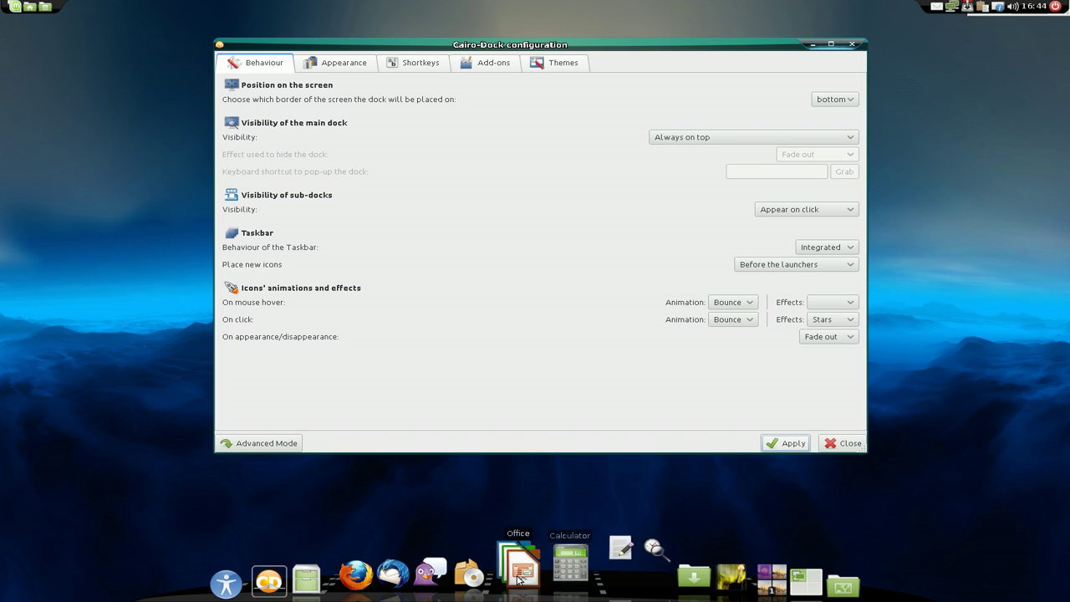
left_click(743, 305)
left_click(739, 332)
left_click(791, 445)
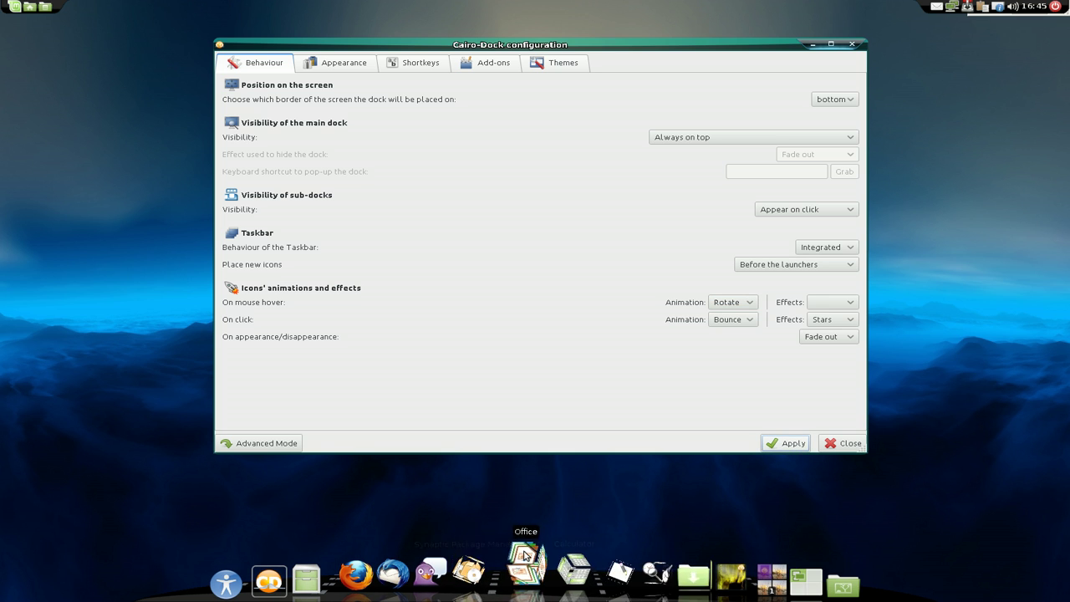
- Try the Spot, Wave and Wobbly hover animations, then set the hover animation to blank
left_click(748, 303)
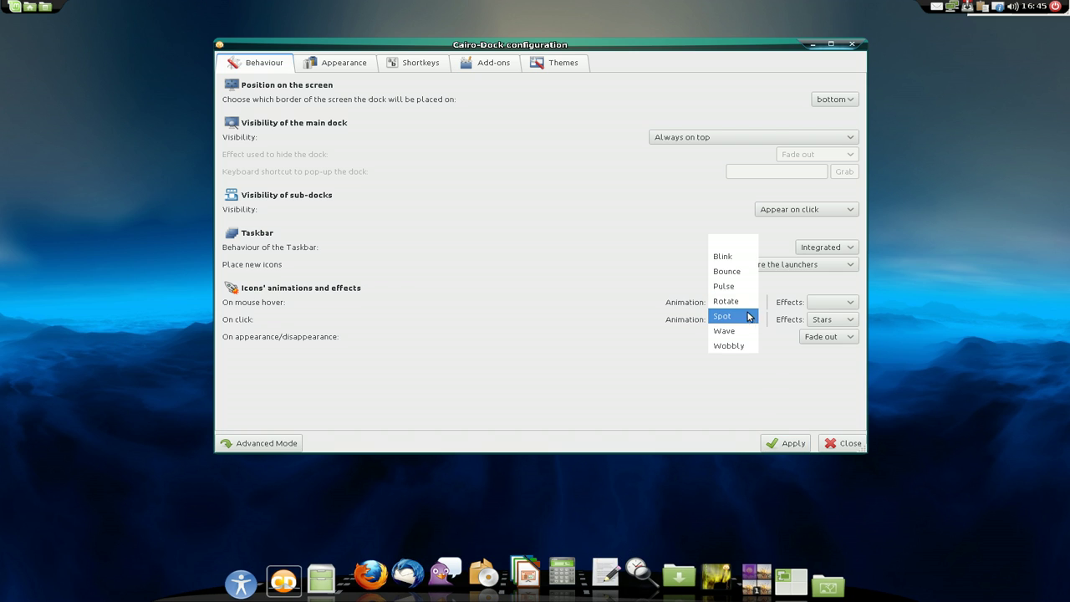
left_click(748, 317)
left_click(776, 442)
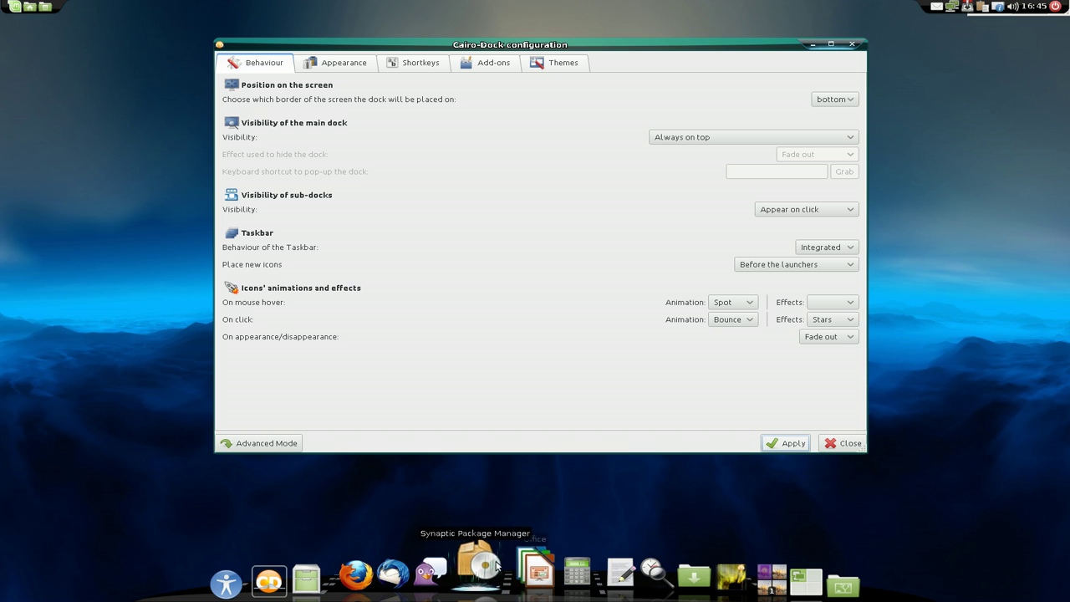
left_click(749, 306)
left_click(743, 316)
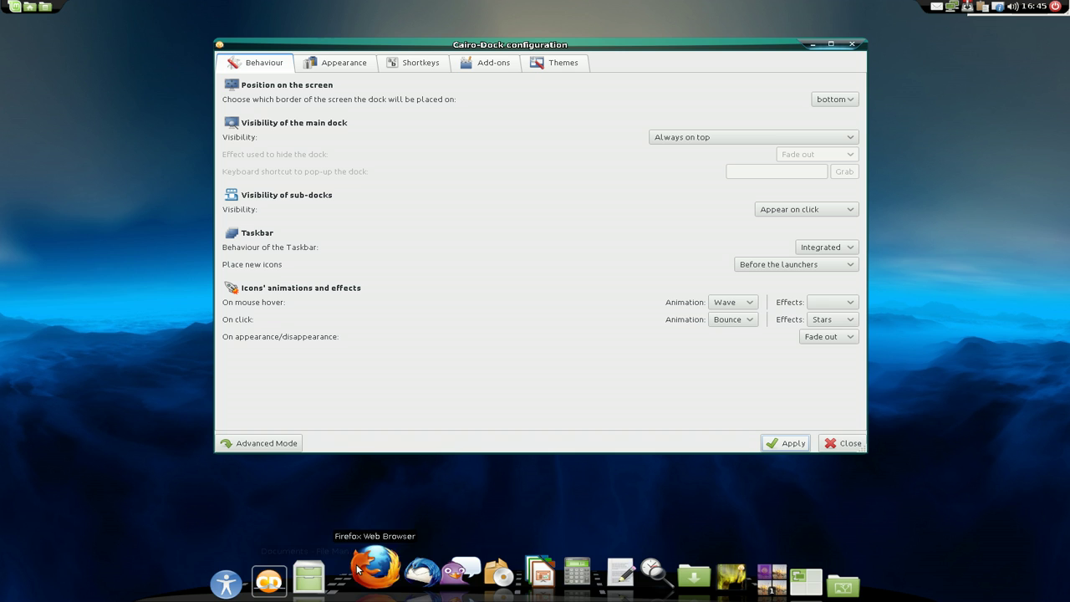
left_click(726, 302)
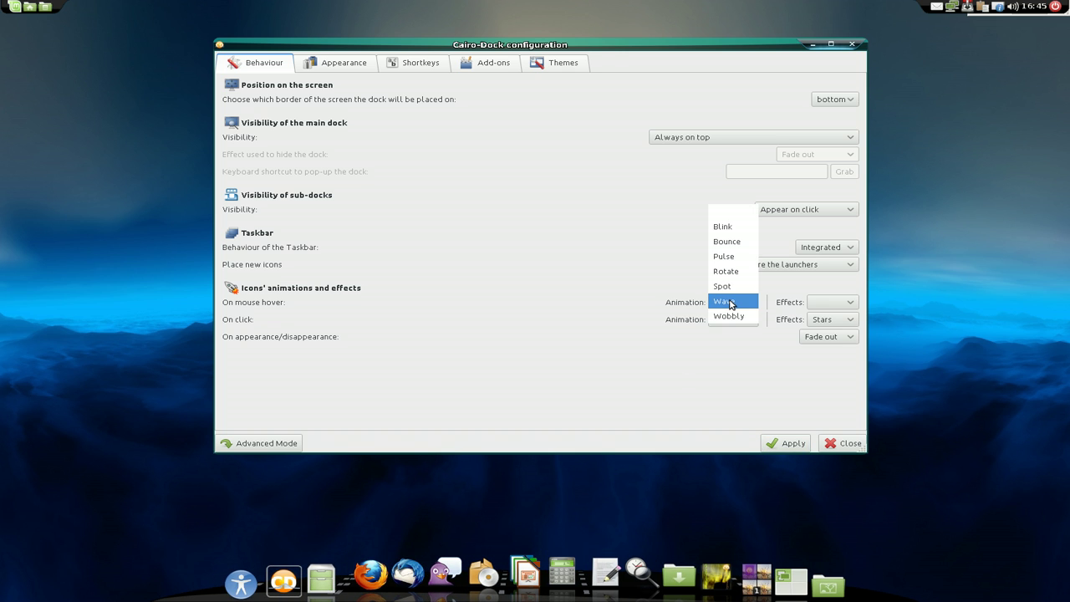
left_click(728, 316)
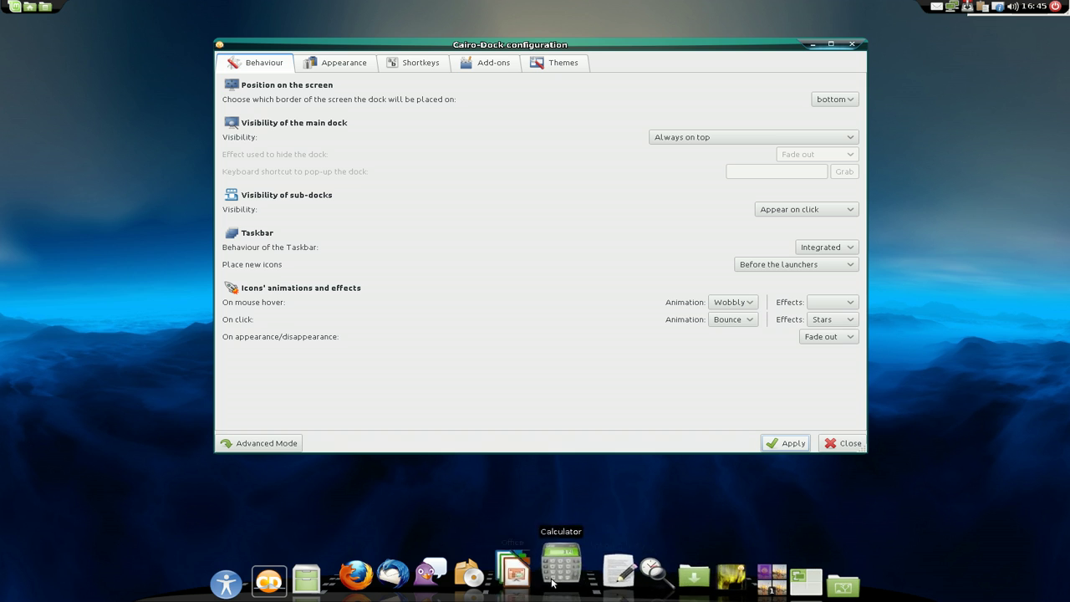
left_click(735, 305)
left_click(731, 201)
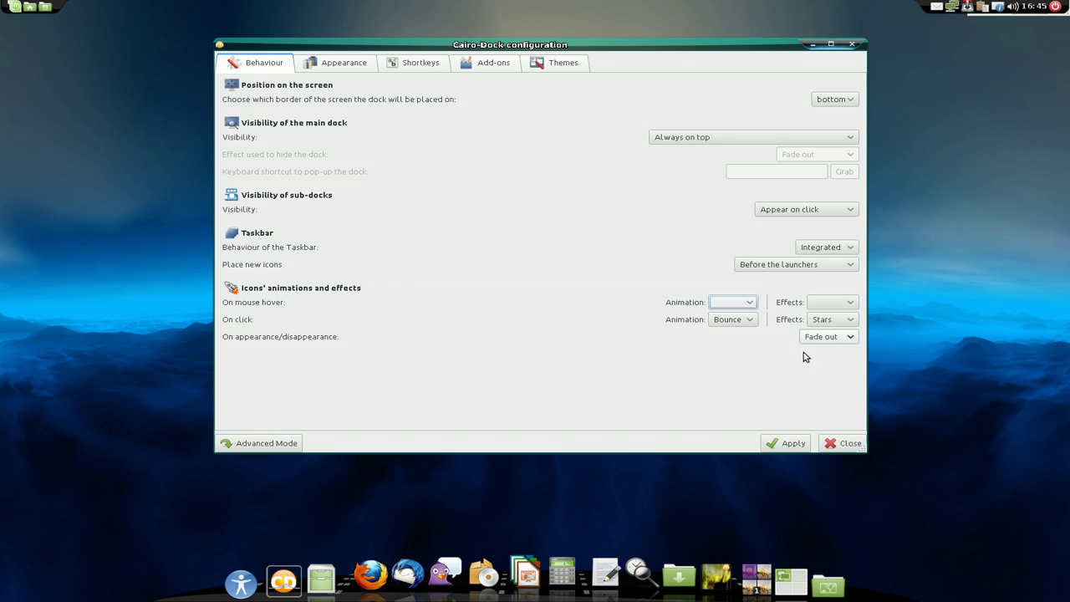
- Try the Fire, Firework and Rain mouse-hover effects, applying Firework and Rain
left_click(837, 304)
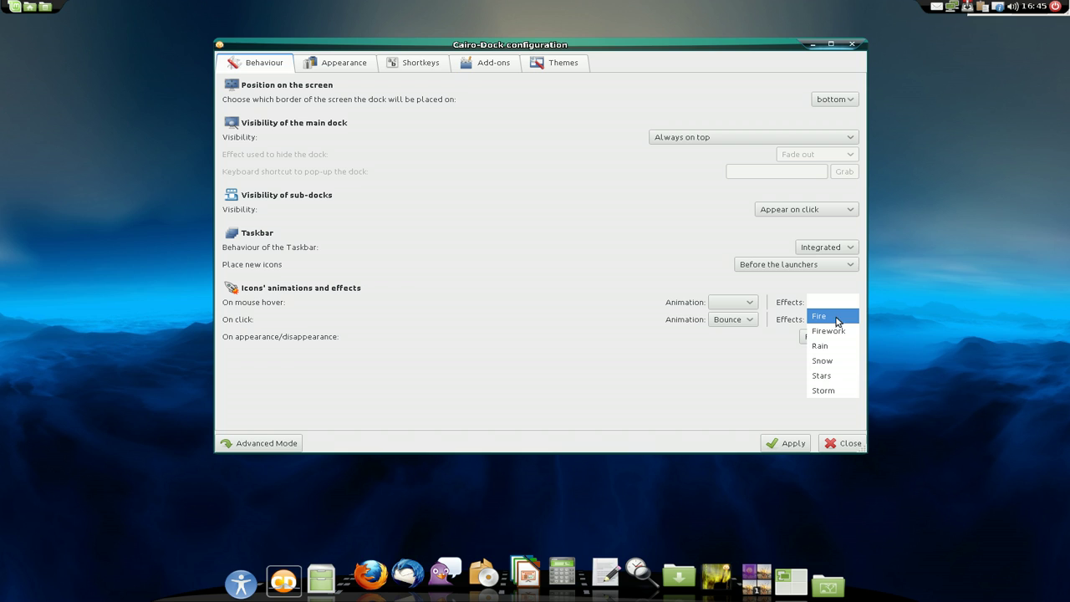
left_click(835, 321)
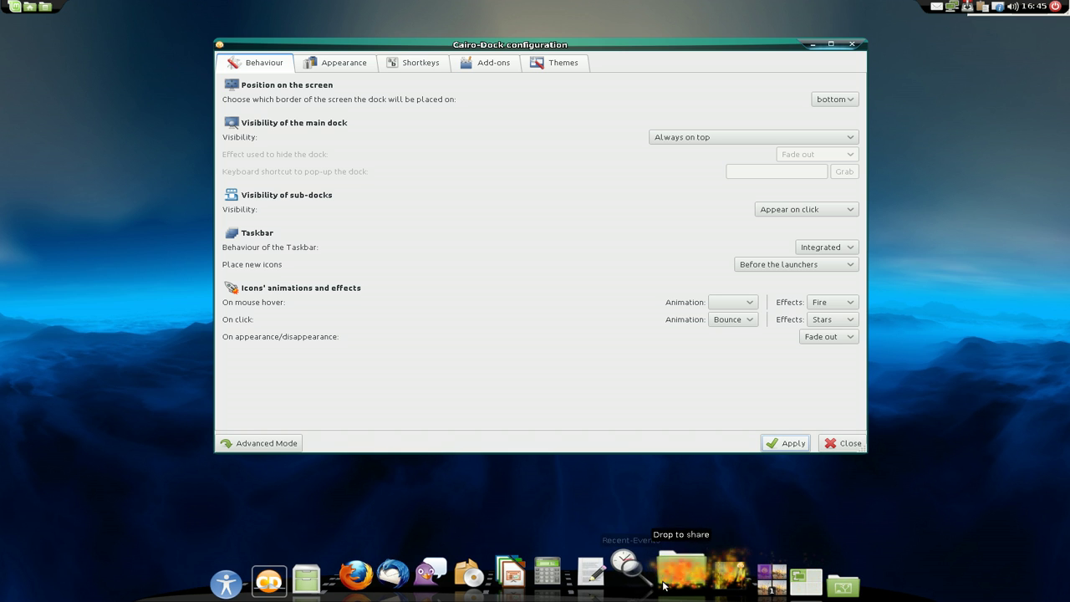
left_click(832, 302)
left_click(830, 313)
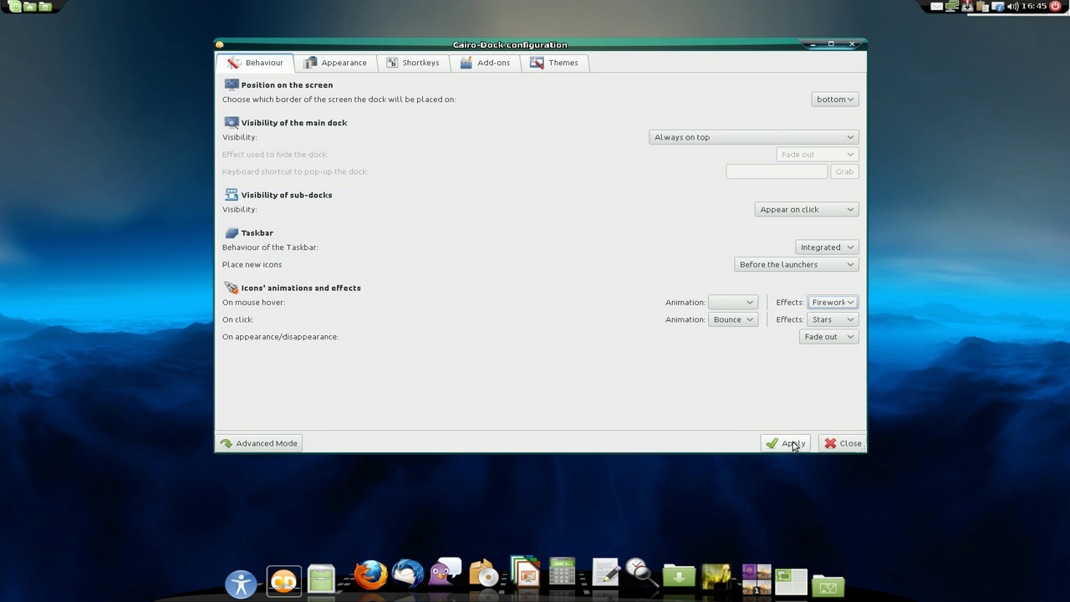
left_click(793, 444)
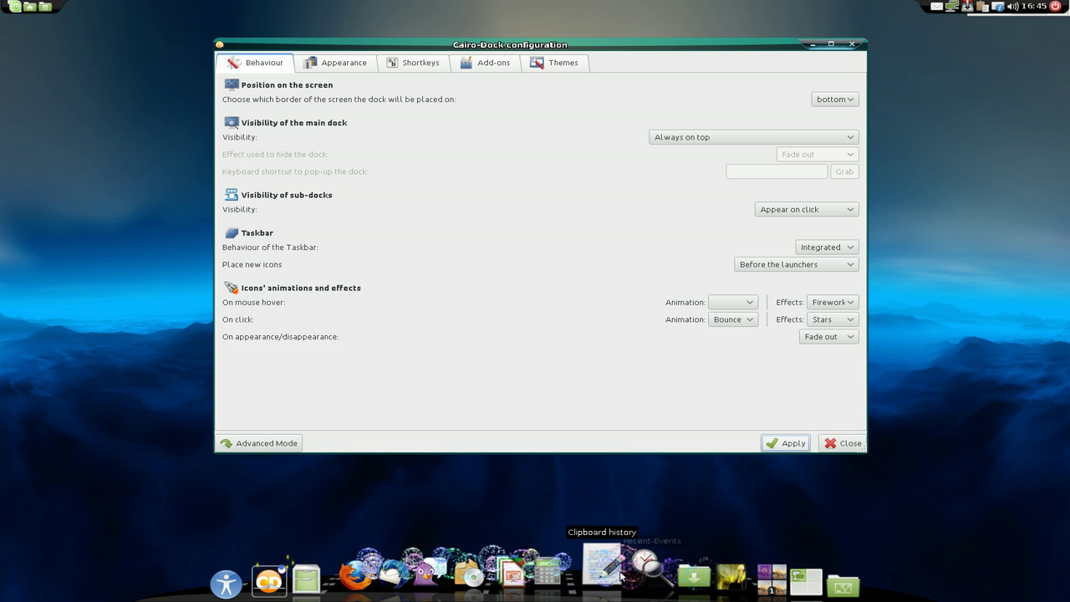
left_click(836, 308)
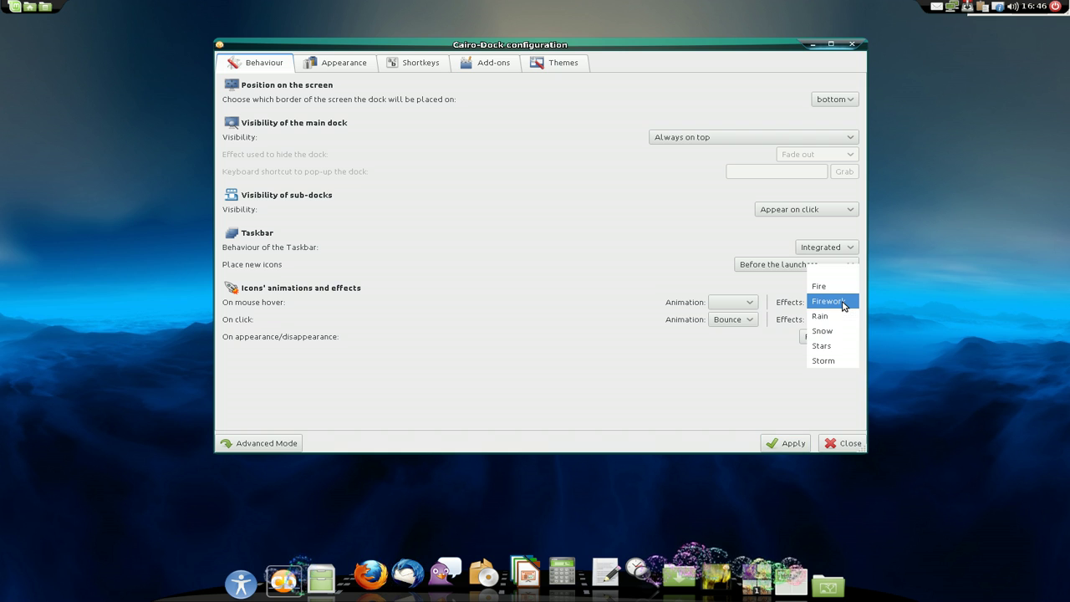
left_click(832, 316)
left_click(801, 442)
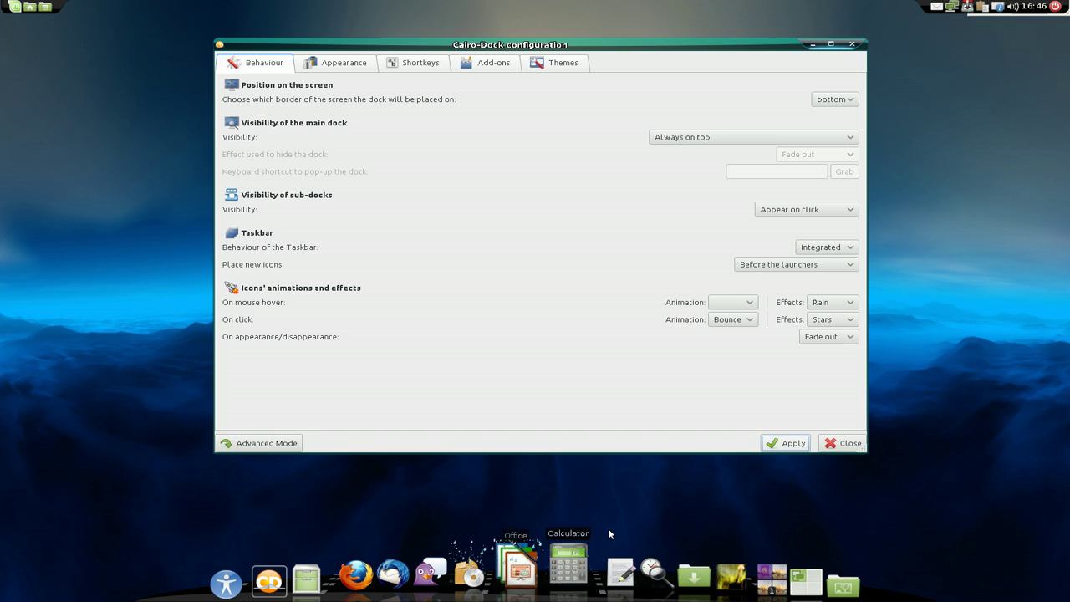
- Apply the Snow and Stars hover effects, then settle on Storm and apply it
left_click(828, 301)
left_click(821, 317)
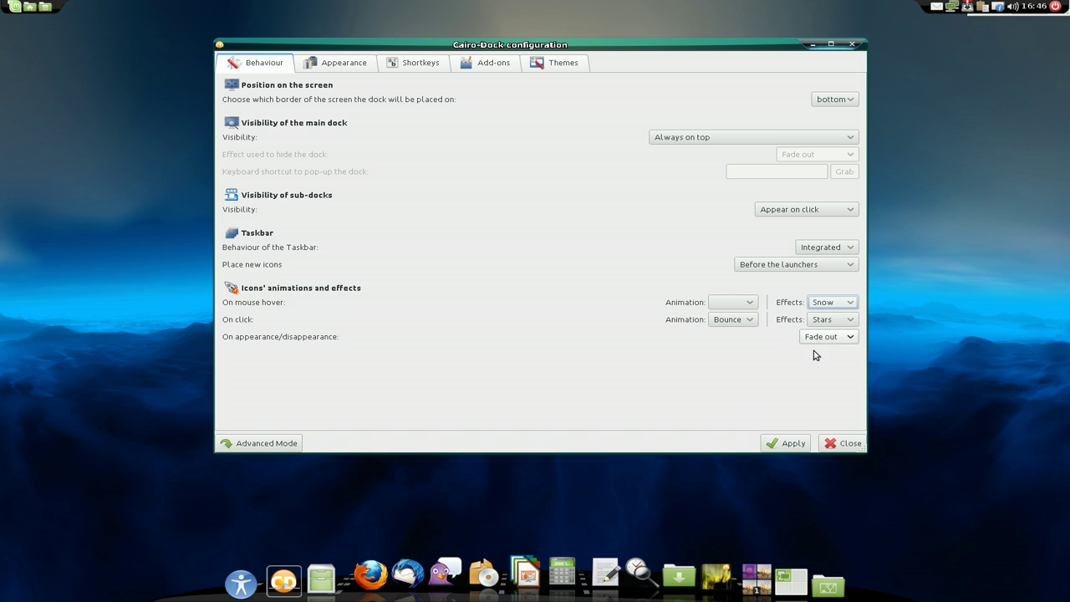
left_click(790, 444)
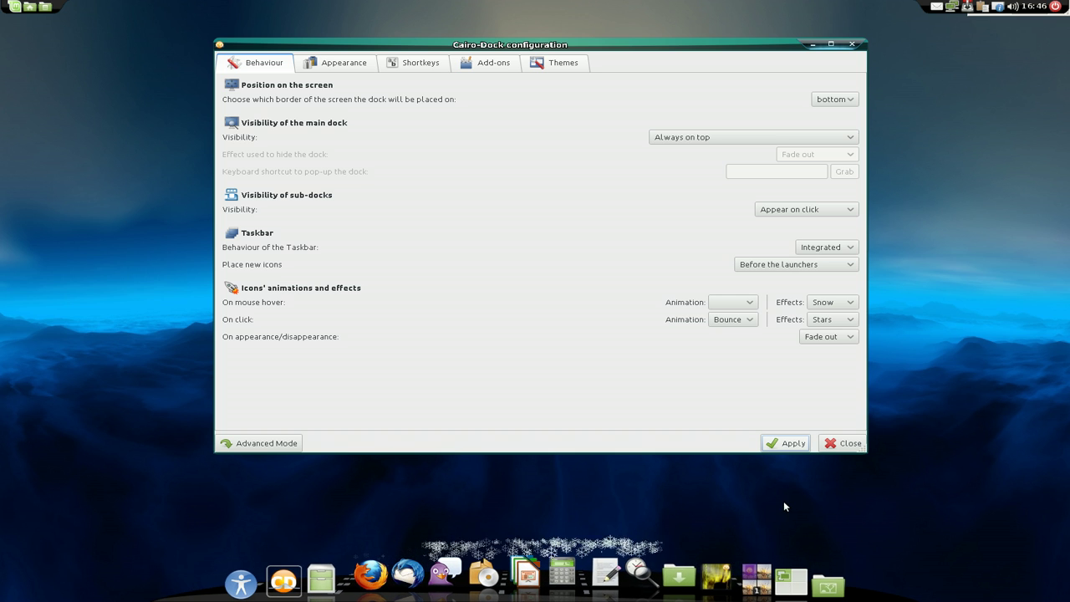
left_click(822, 303)
left_click(821, 316)
left_click(784, 444)
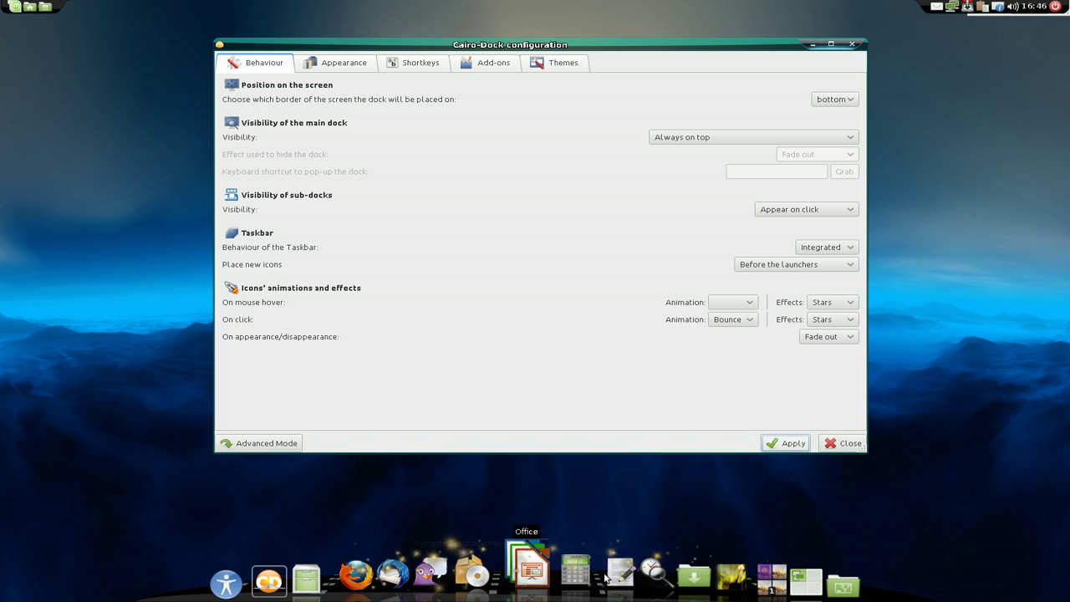
left_click(832, 306)
left_click(839, 314)
left_click(789, 444)
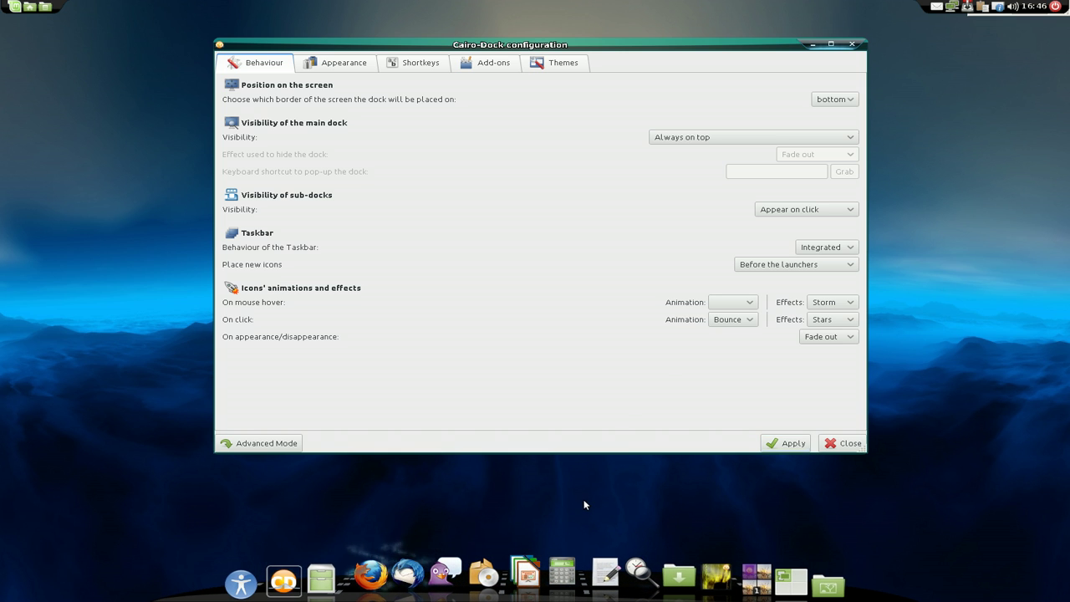
left_click(839, 302)
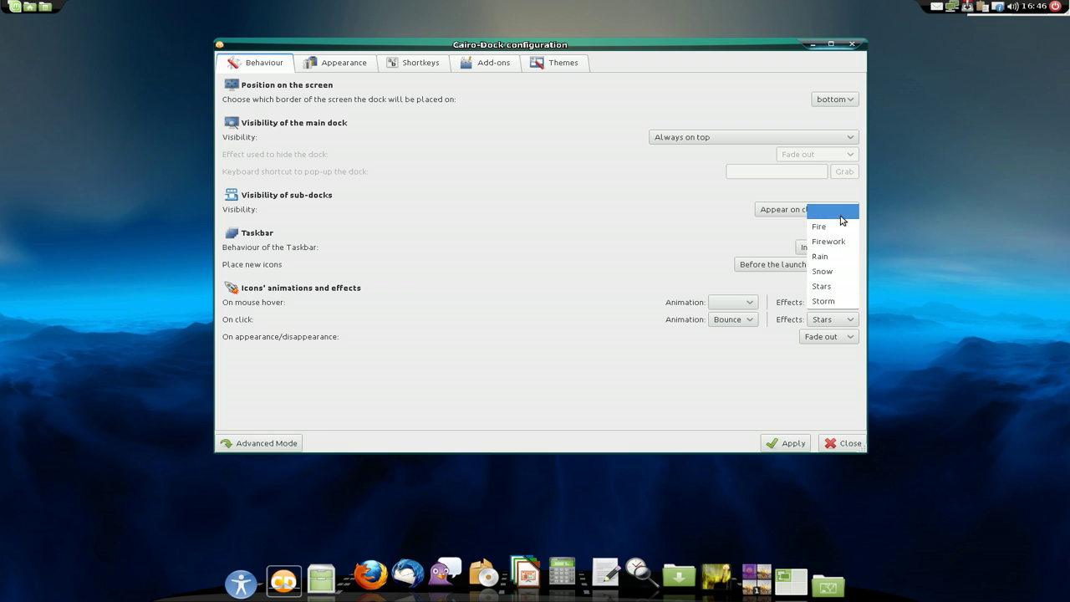
- Clear the hover effect, apply a Pulse hover animation, then open and close the file manager to test
left_click(842, 216)
left_click(728, 306)
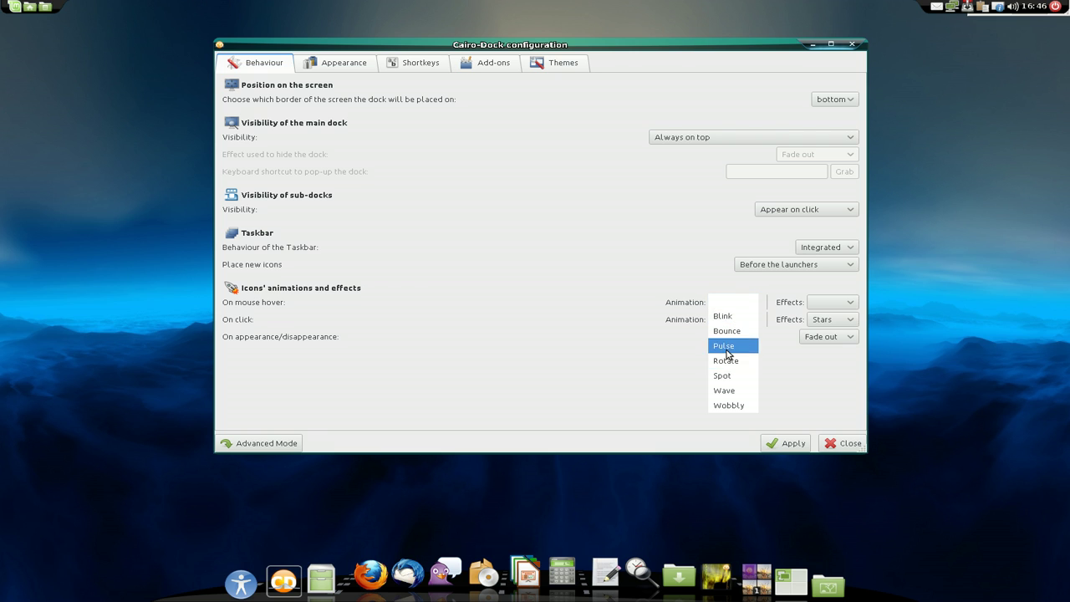
left_click(724, 345)
left_click(786, 446)
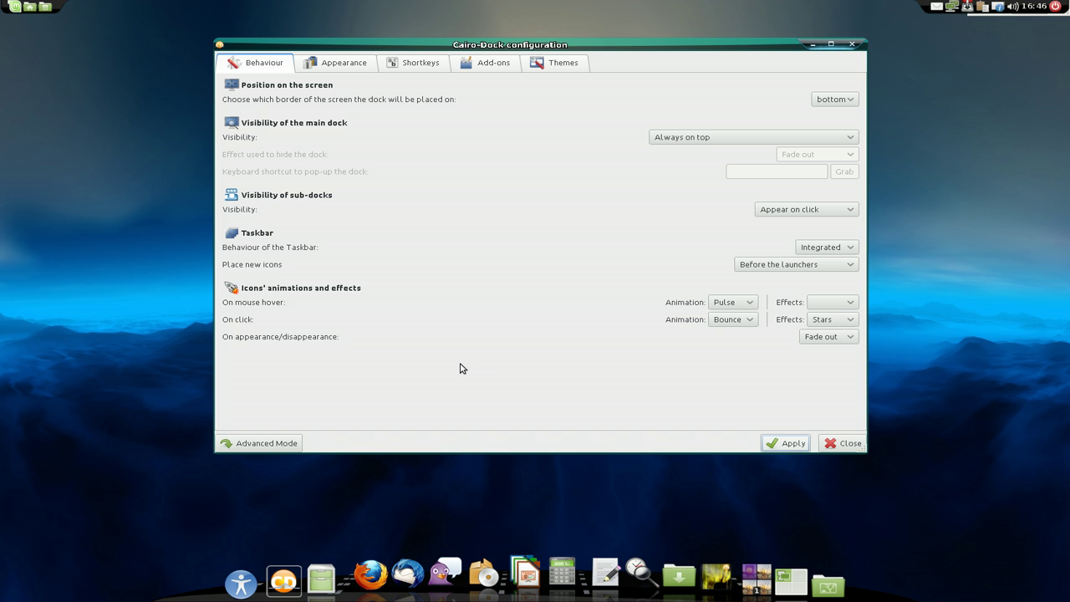
left_click(323, 585)
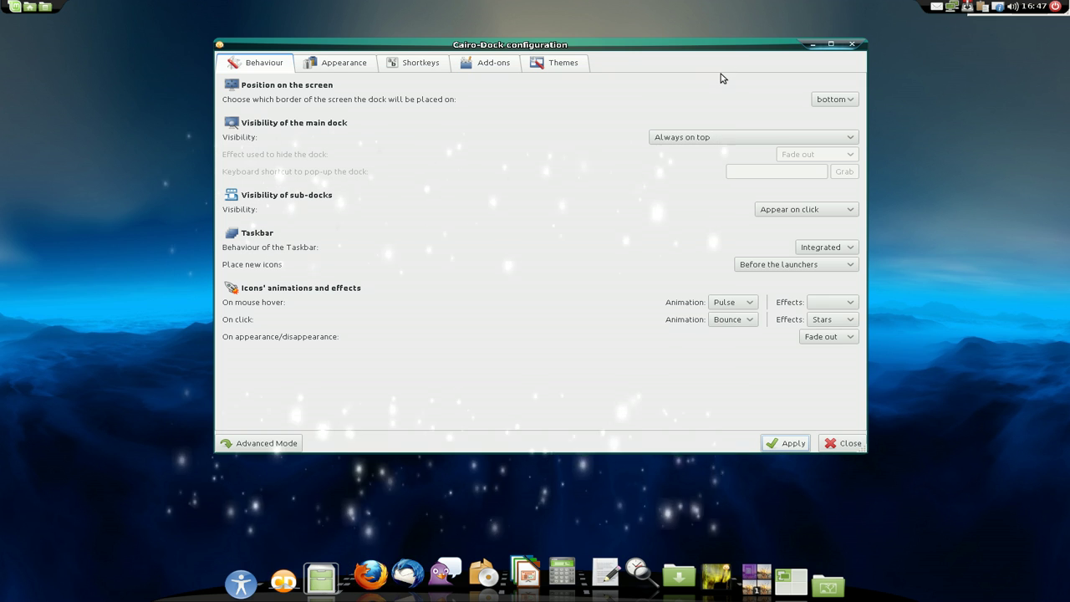
left_click(716, 71)
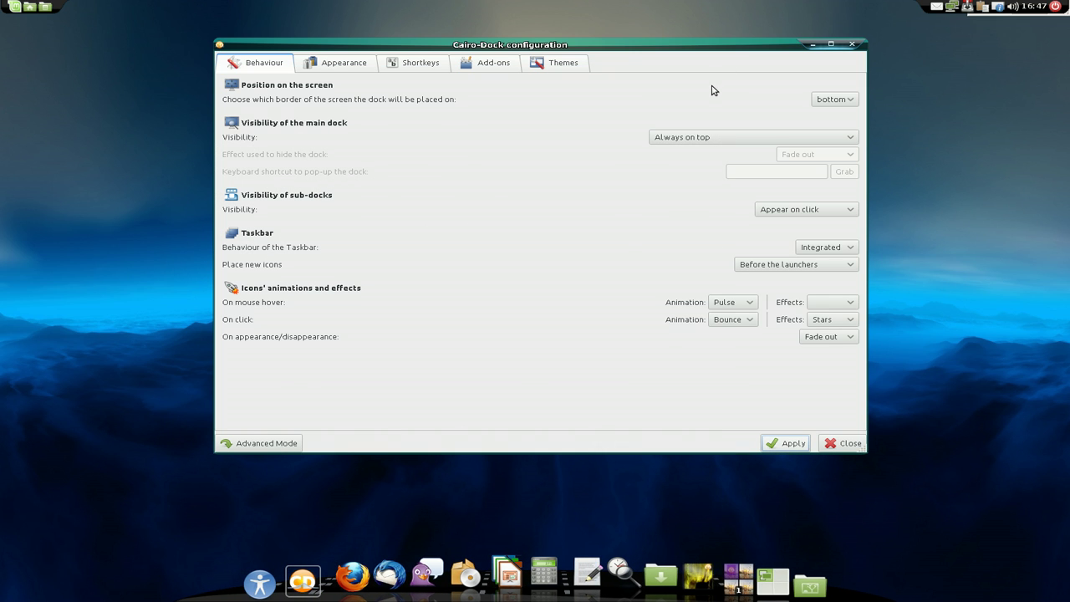
- Set appearance/disappearance to Black Hole, then open and close Pictures to see the effect
left_click(852, 338)
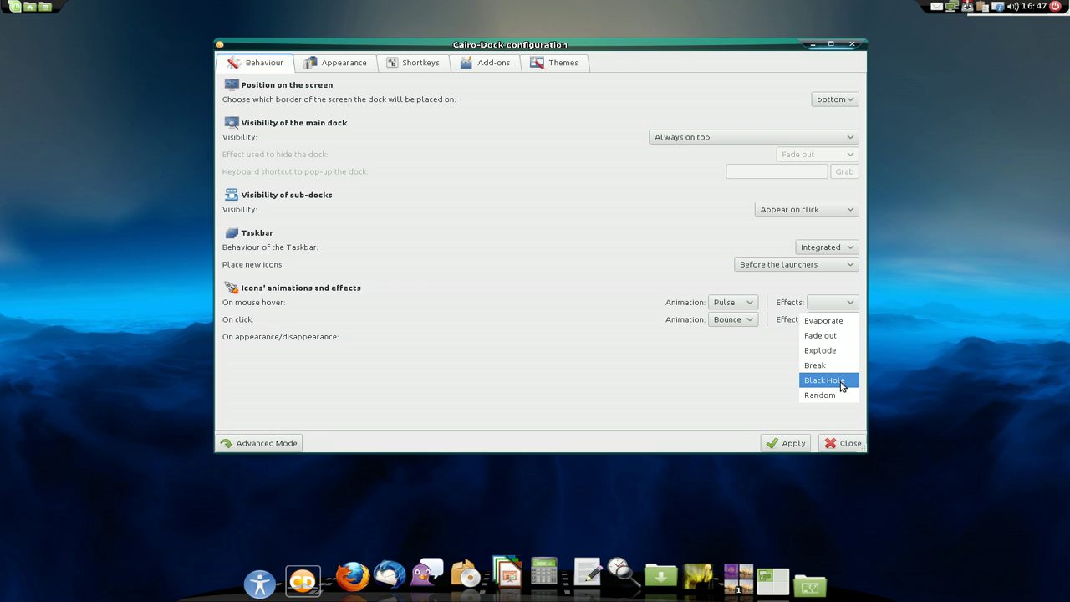
left_click(842, 382)
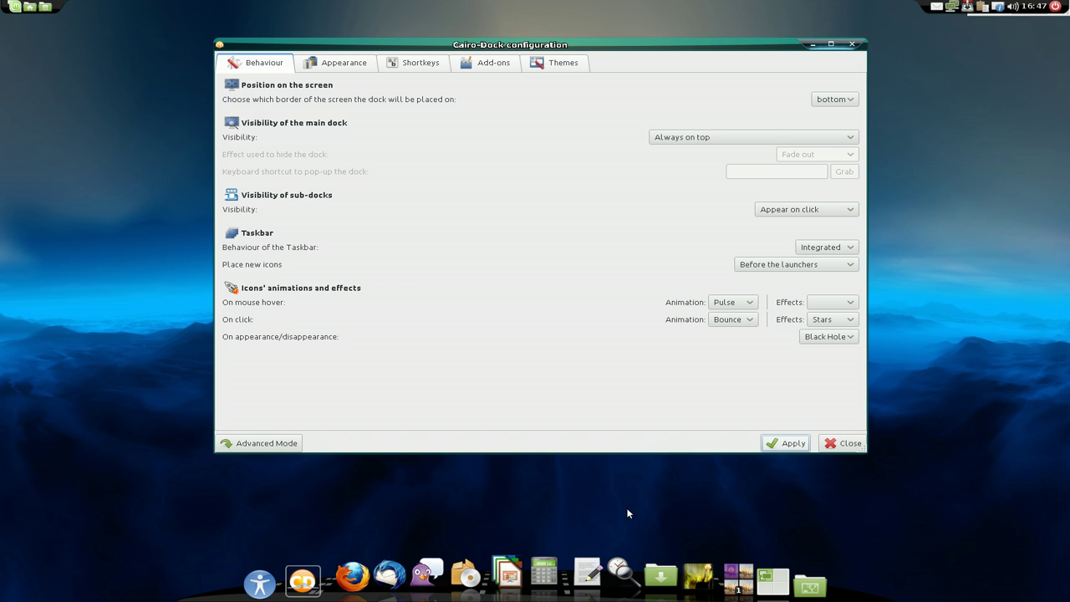
left_click(31, 8)
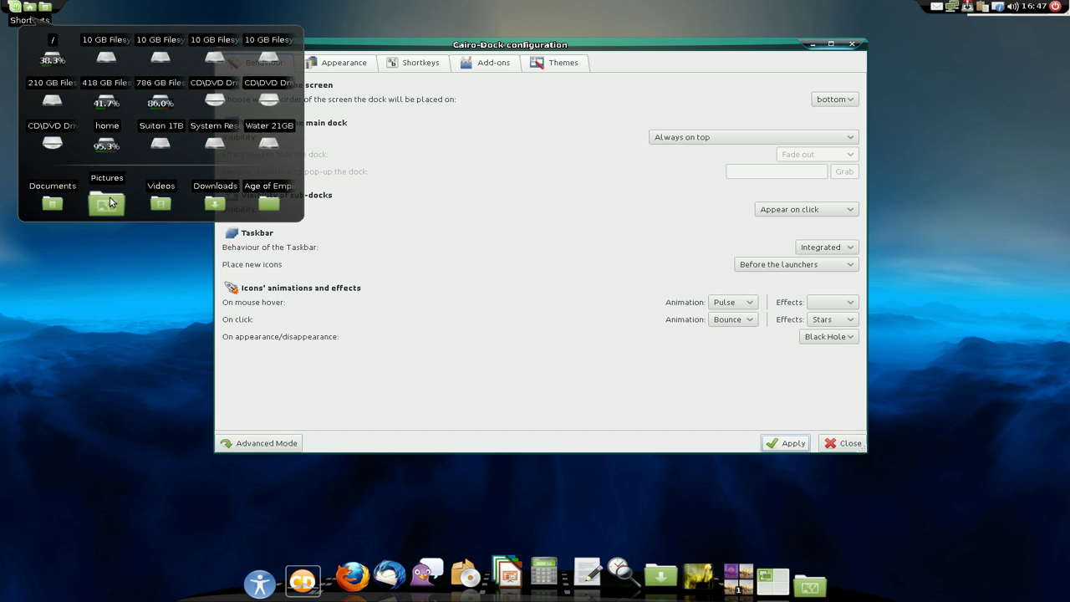
left_click(107, 201)
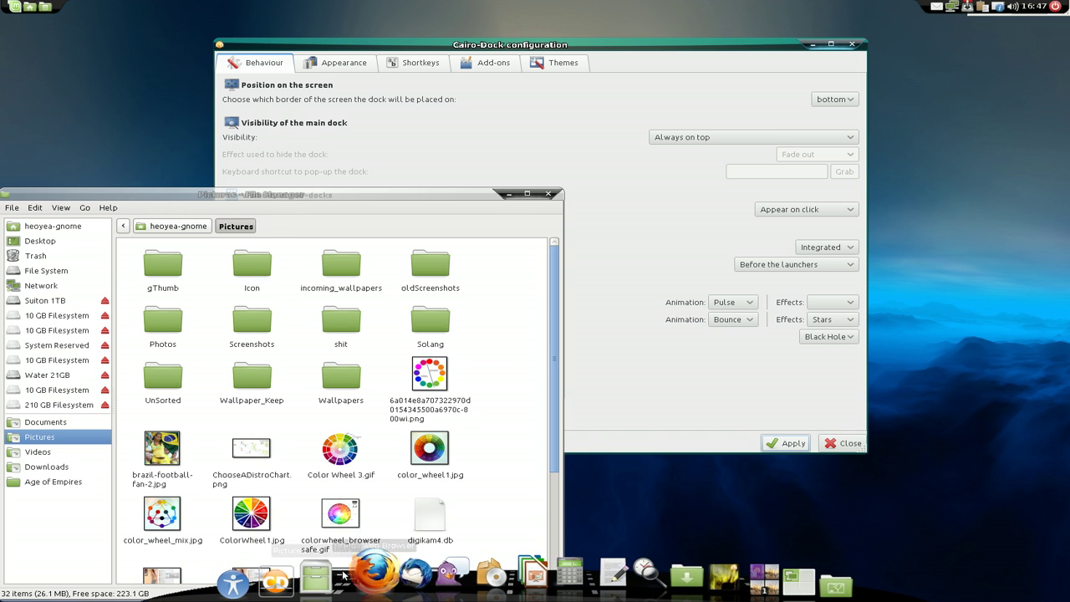
left_click_drag(474, 202, 583, 65)
left_click(811, 46)
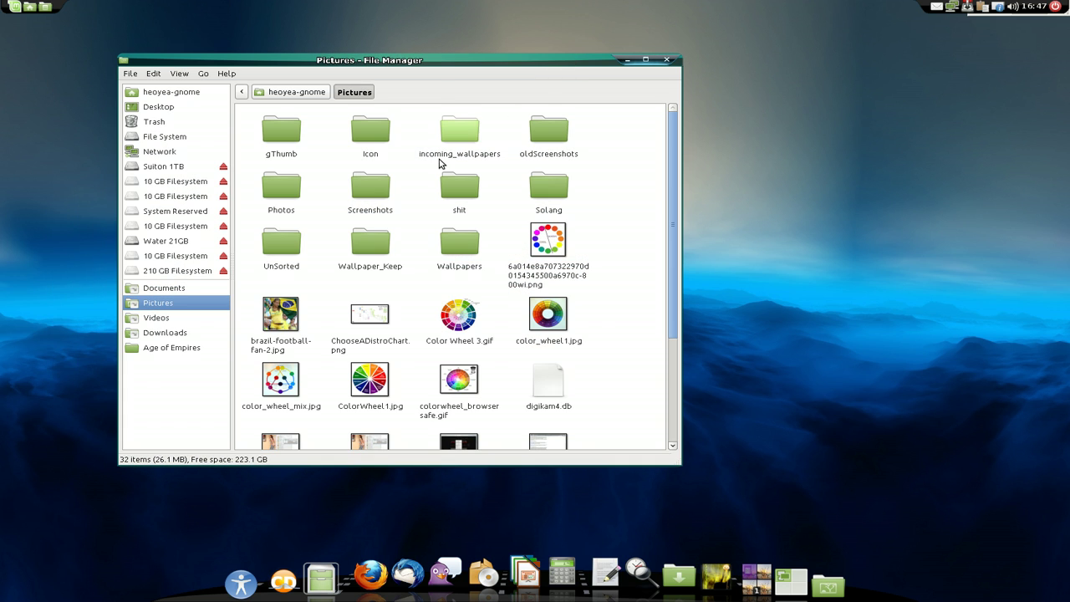
left_click(669, 61)
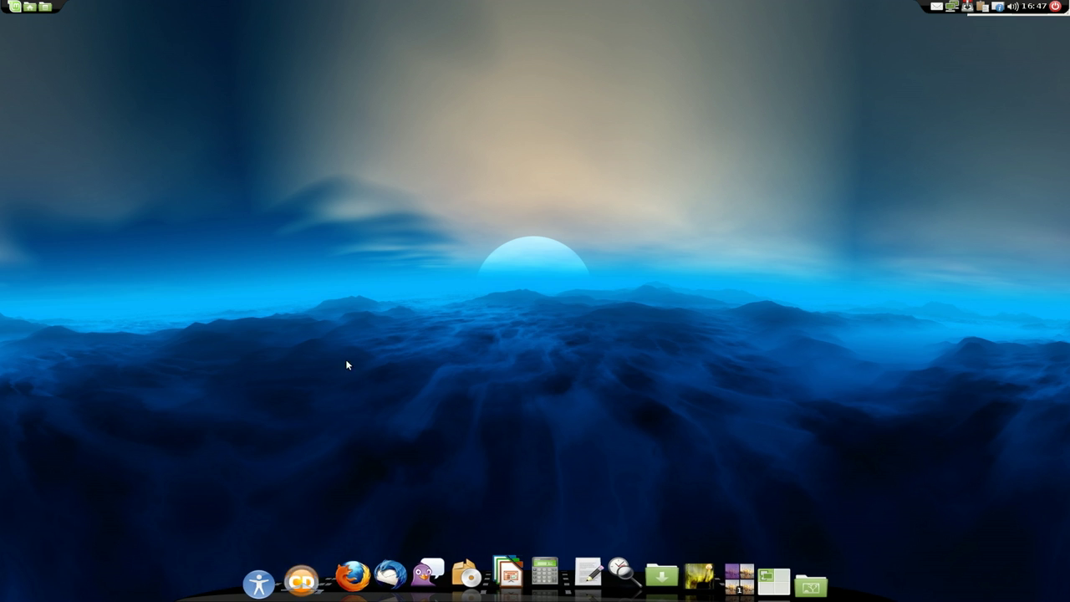
- Open and close Pictures again from the Shortcuts sub-dock, then reopen the Cairo-Dock configuration
left_click(35, 12)
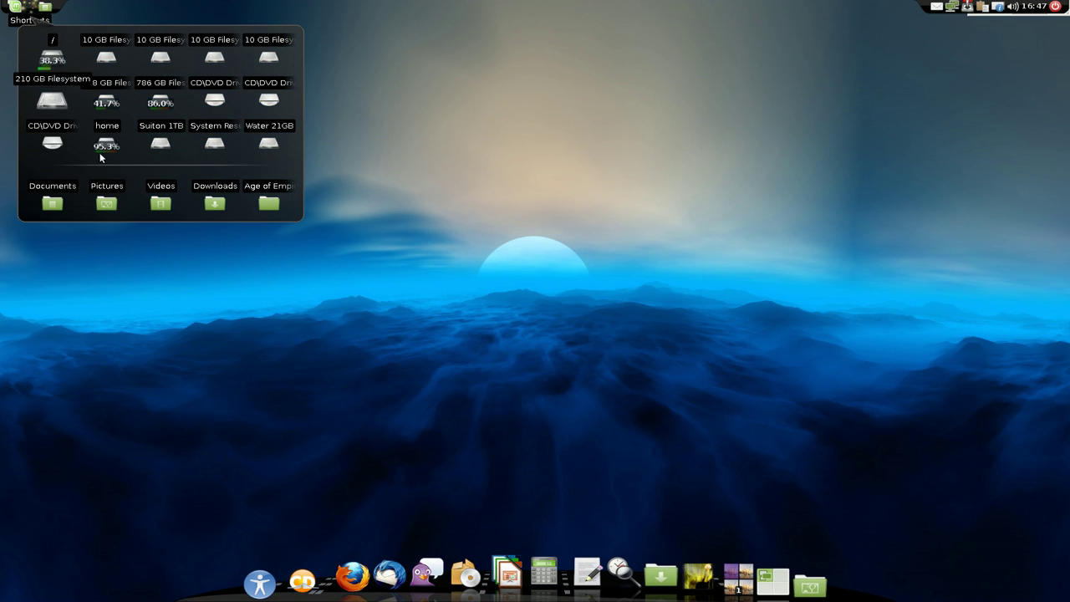
left_click(118, 206)
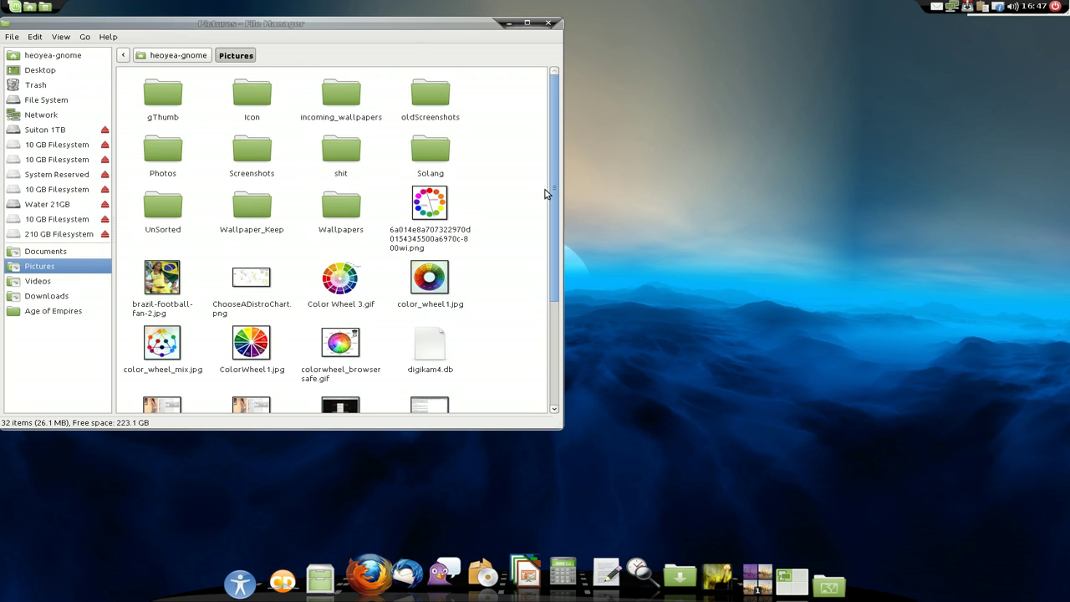
left_click(548, 22)
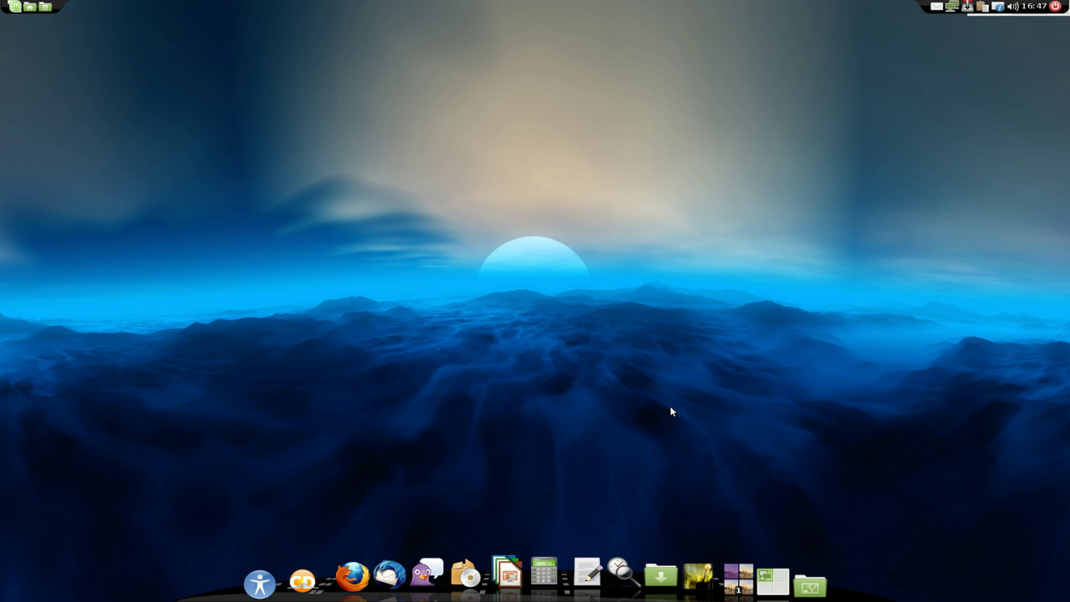
left_click(301, 577)
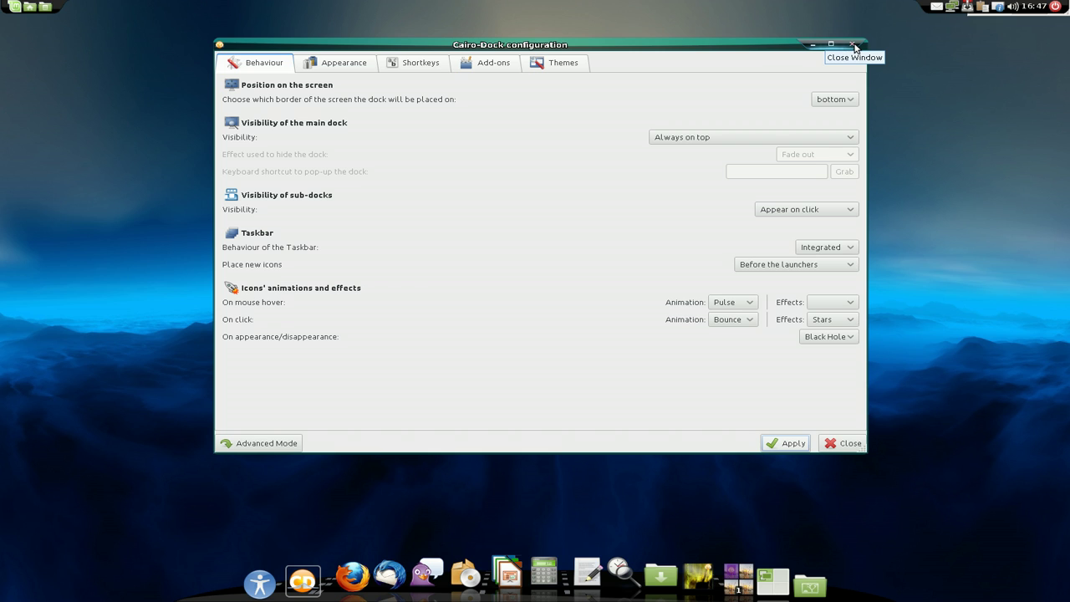
- Browse the Shortkeys, Appearance, Add-ons and Themes pages, then close the configuration window
left_click(422, 66)
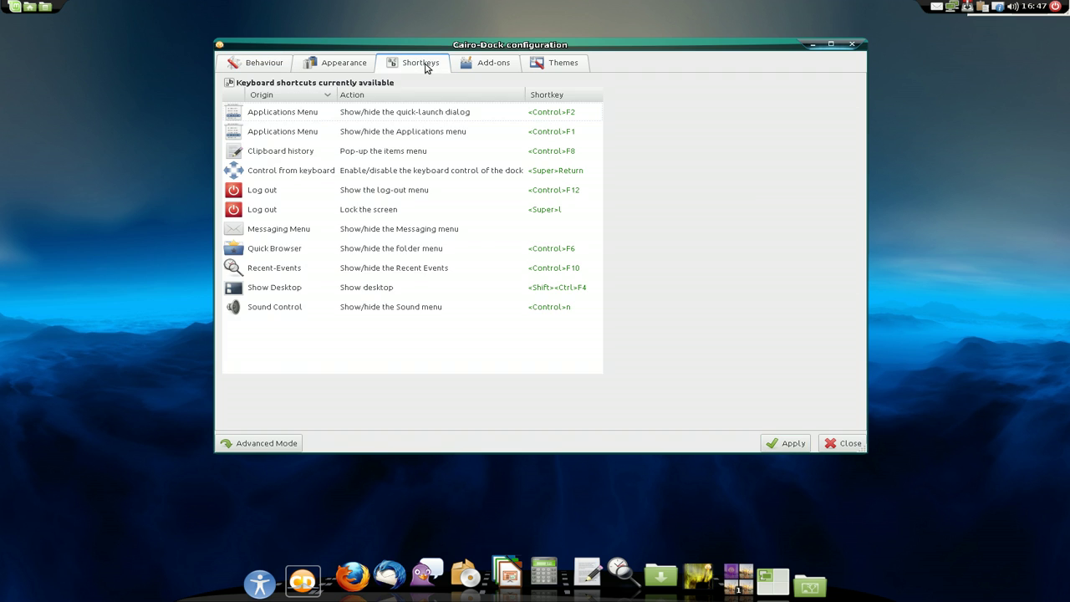
left_click(356, 67)
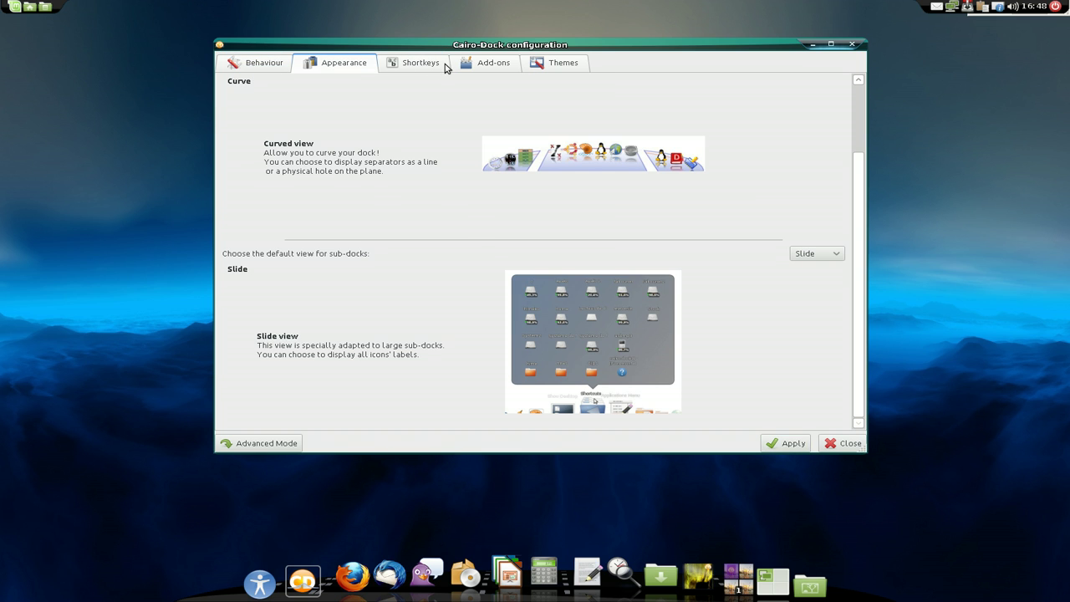
left_click(479, 65)
left_click(564, 66)
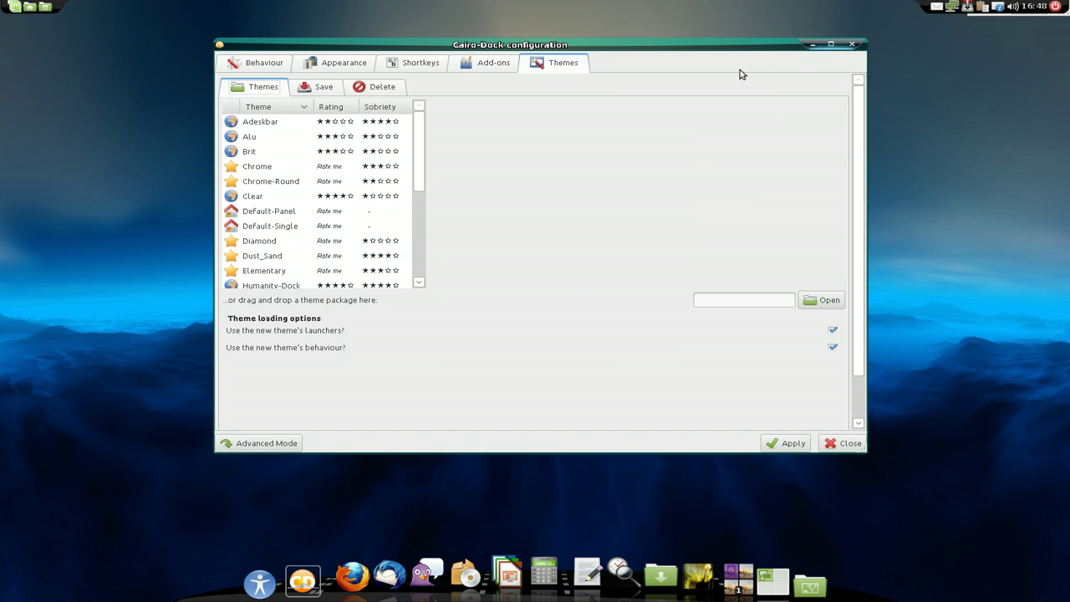
left_click(850, 45)
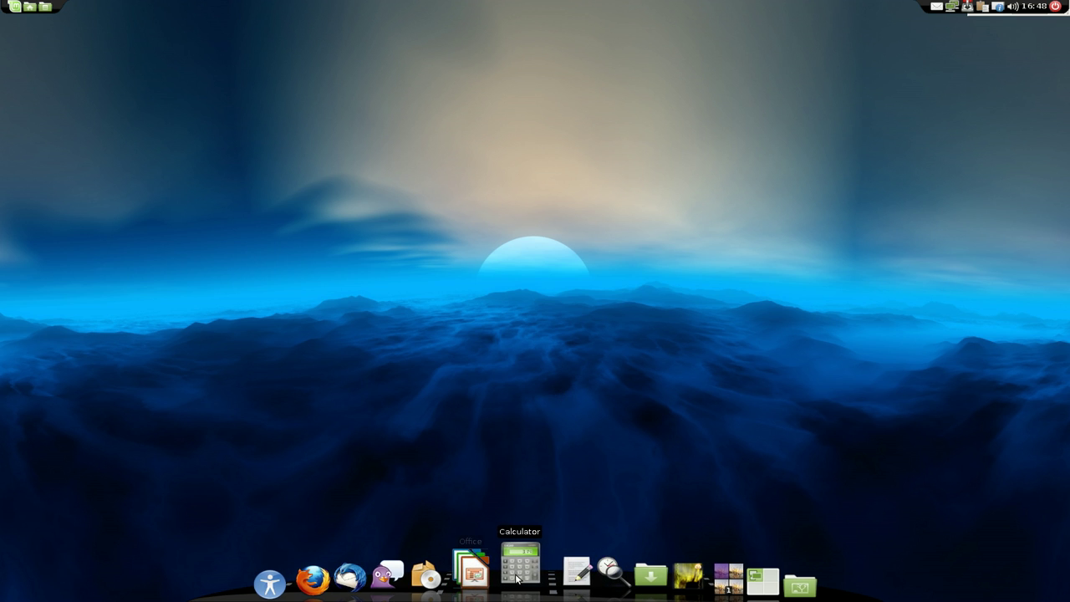
- Drag the Calculator launcher and Office stack off the dock, and drag the desktop switcher onto the desktop
left_click(520, 558)
left_click_drag(518, 548, 490, 266)
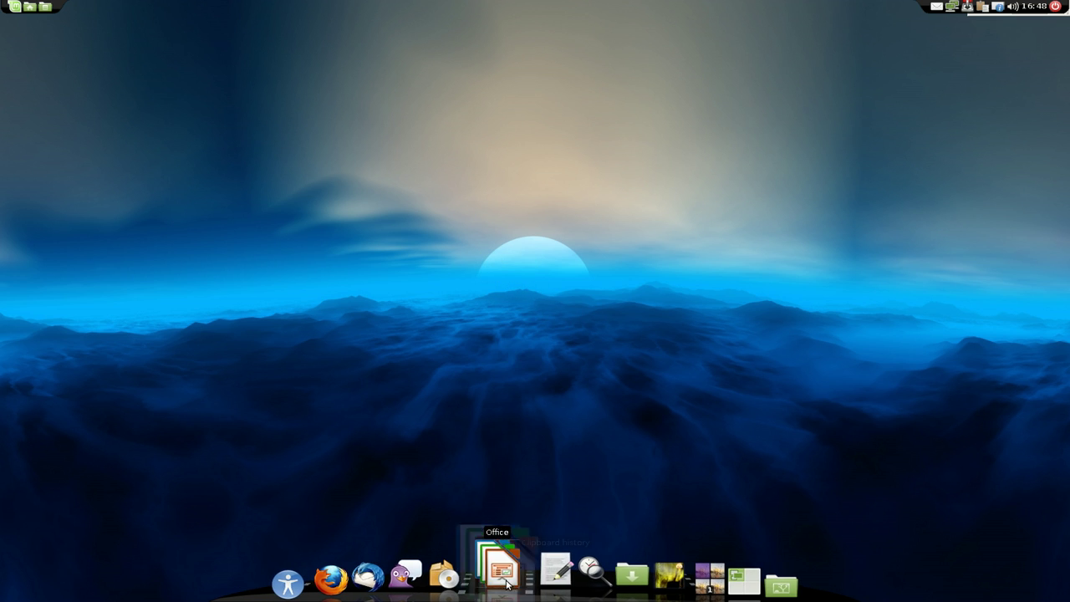
mouse_move(503, 577)
left_click_drag(502, 577, 502, 277)
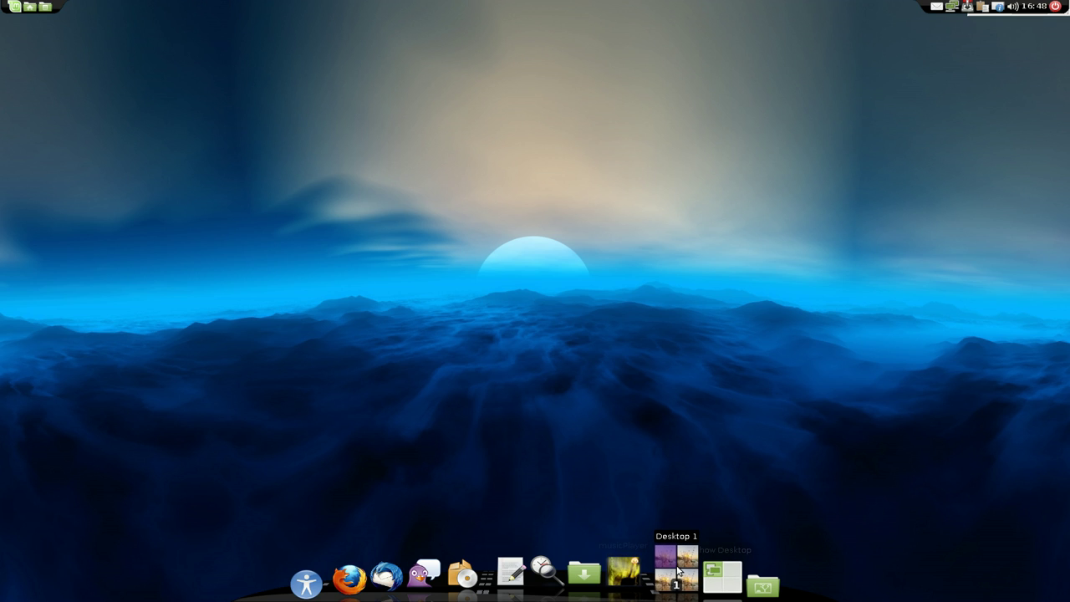
left_click_drag(679, 571, 828, 297)
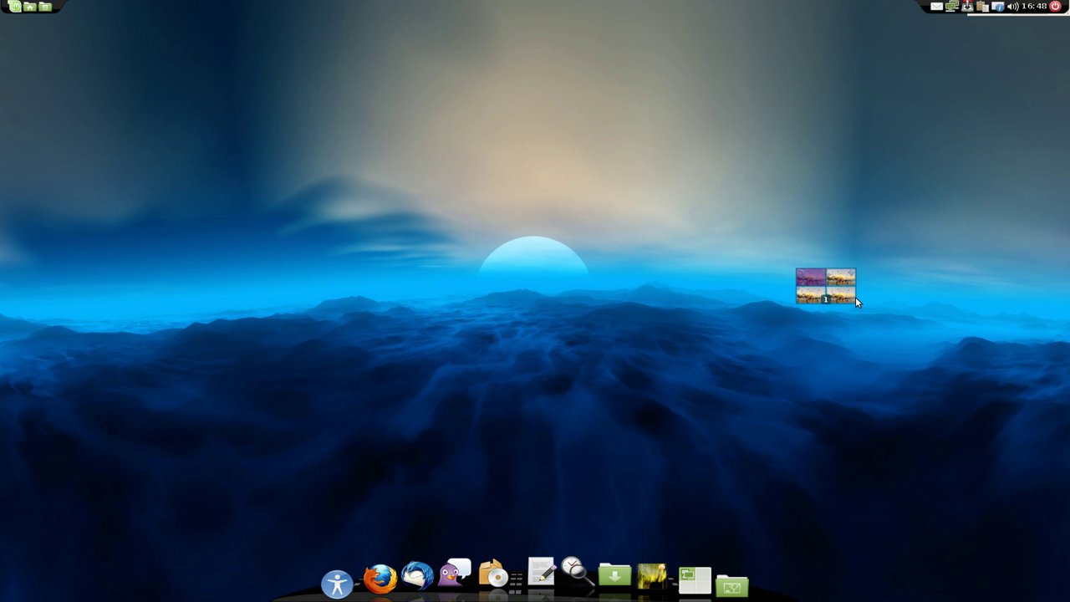
- Send the switcher desklet back to the dock with its Switcher > Return to the dock option
right_click(844, 295)
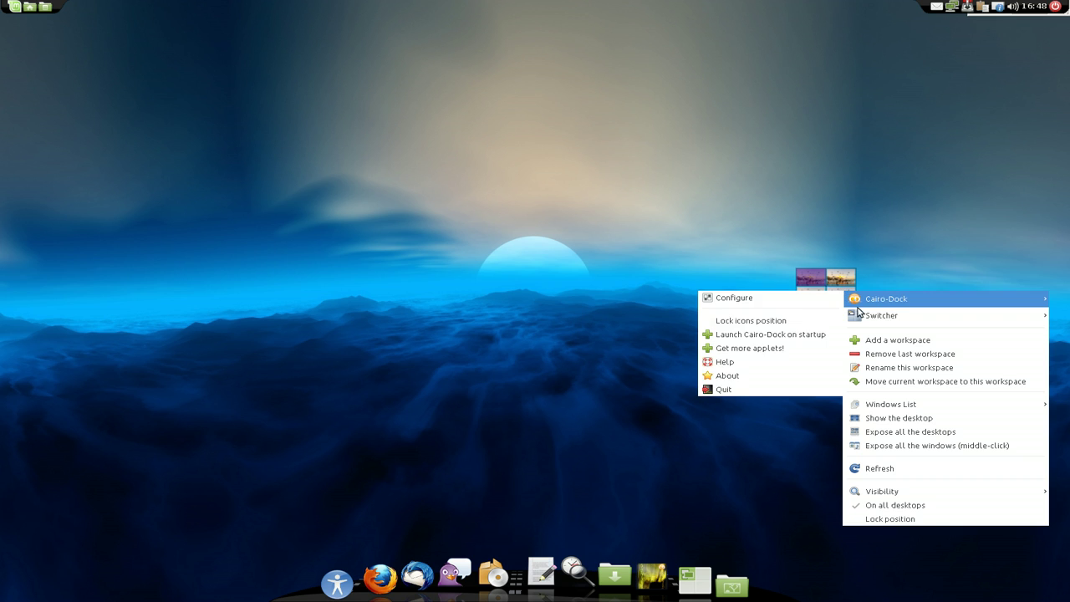
mouse_move(862, 316)
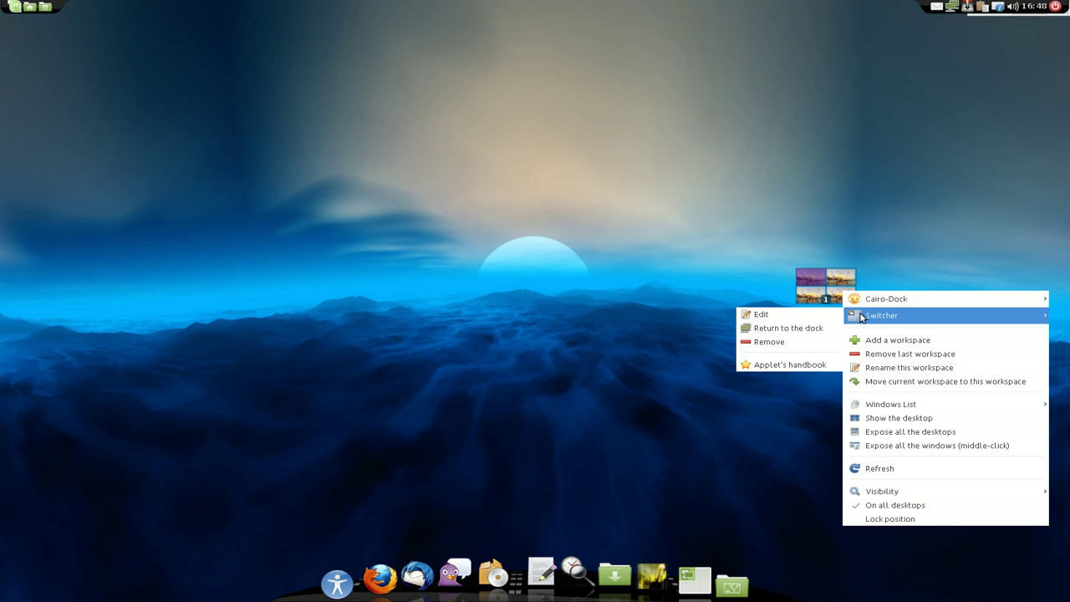
left_click(811, 328)
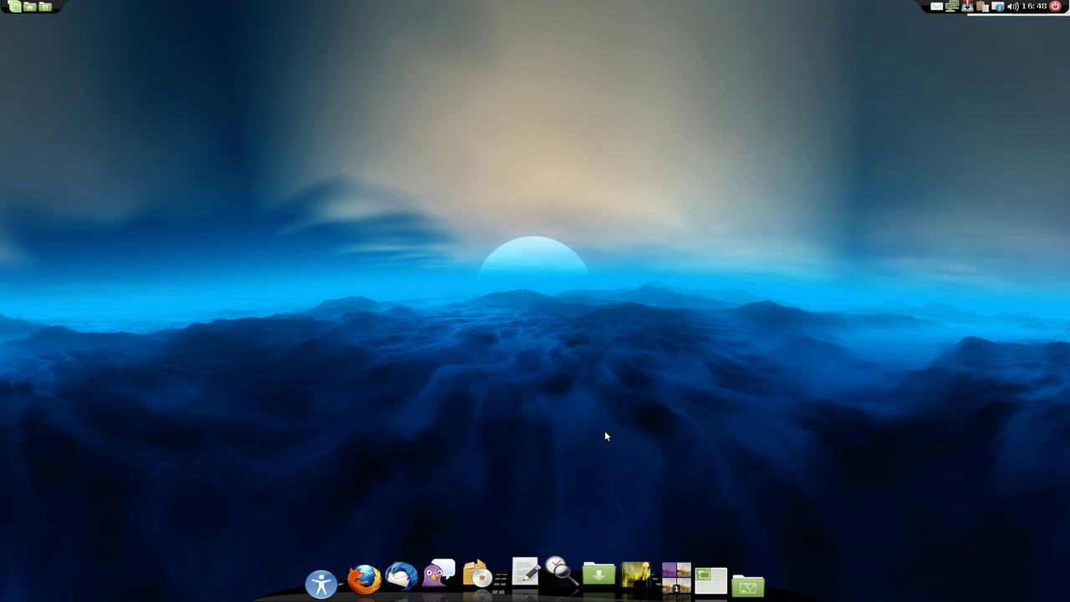
- Open Age of Empires and Documents from the Shortcuts sub-dock, then move the Pictures window to the centre
left_click(30, 10)
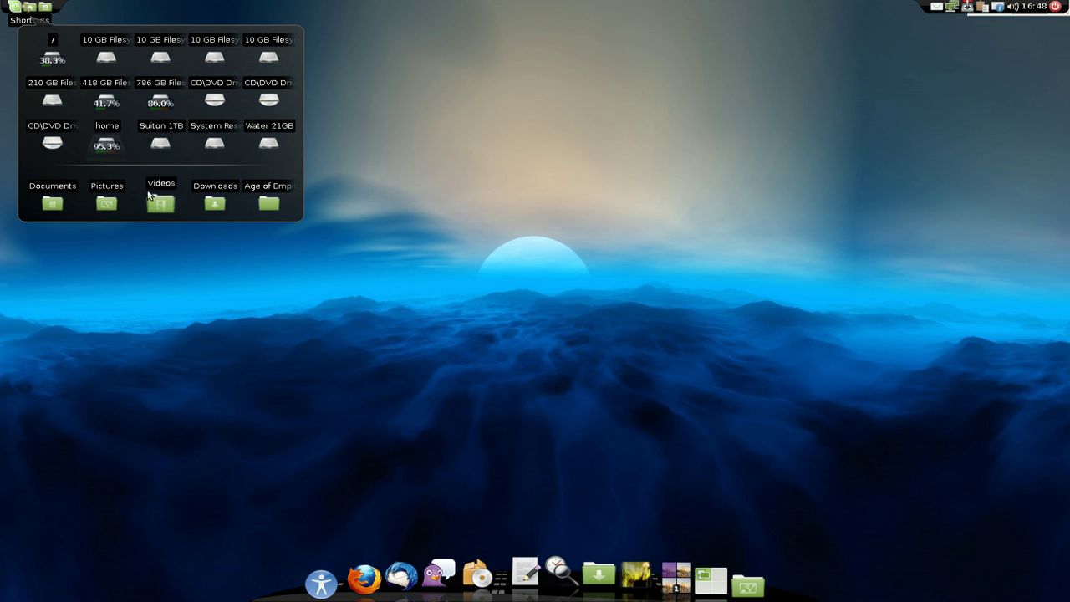
left_click(258, 200)
left_click(29, 8)
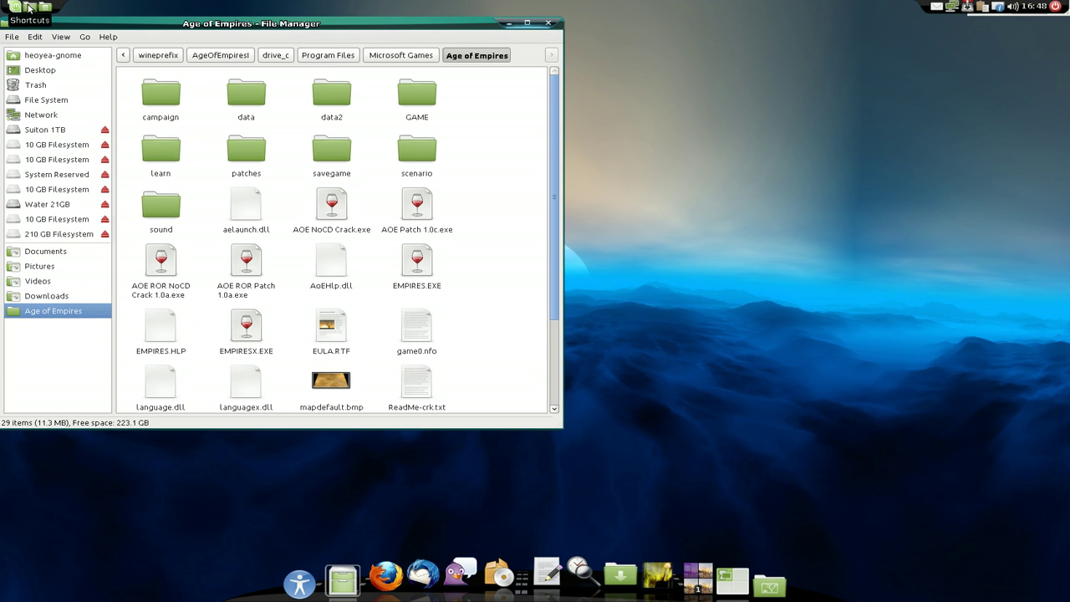
left_click(30, 8)
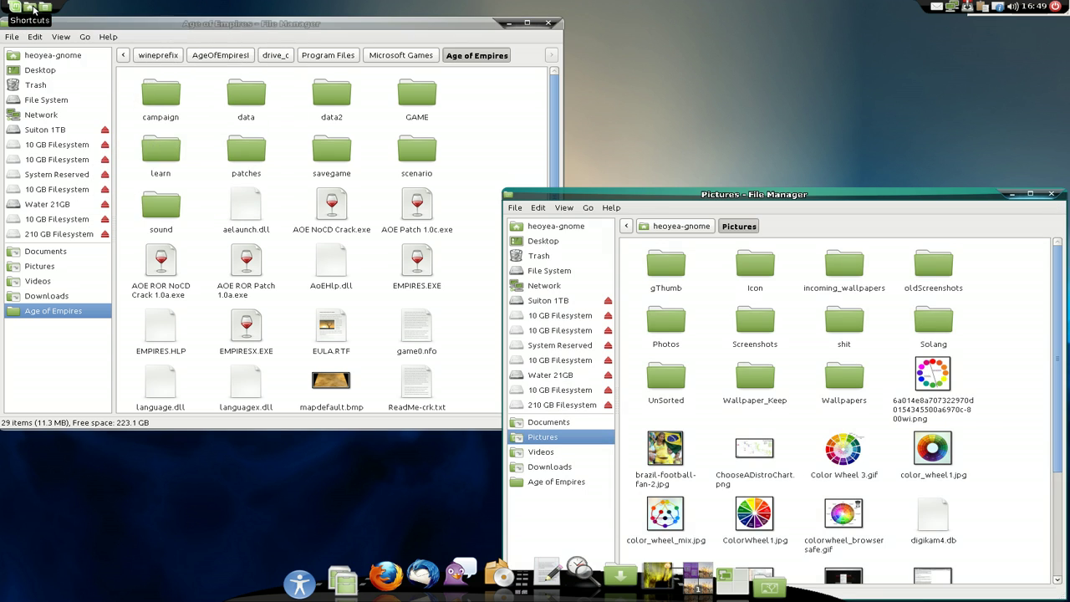
left_click(29, 9)
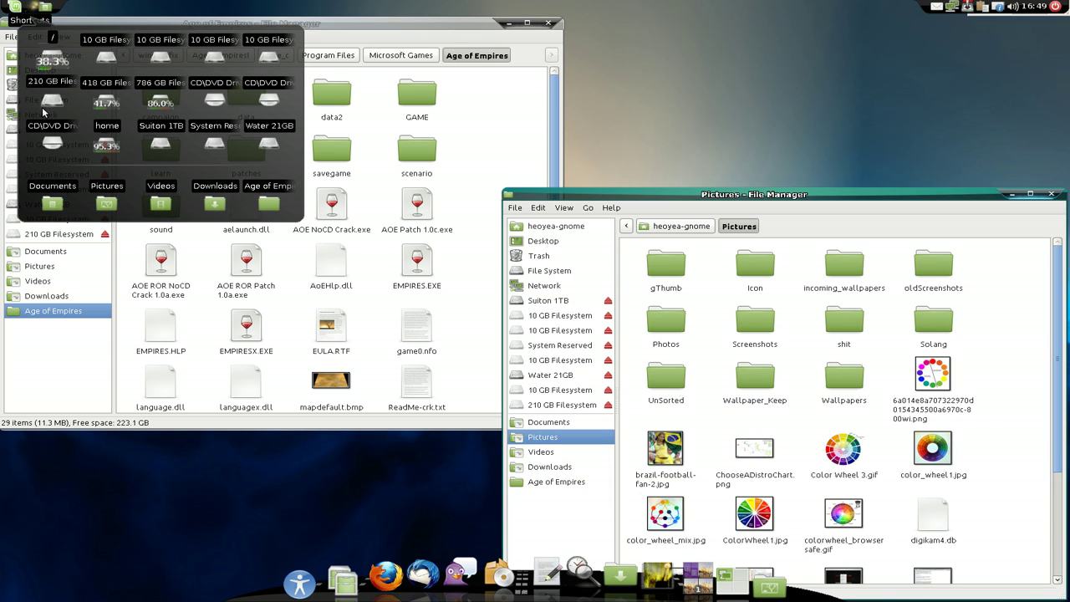
left_click(52, 196)
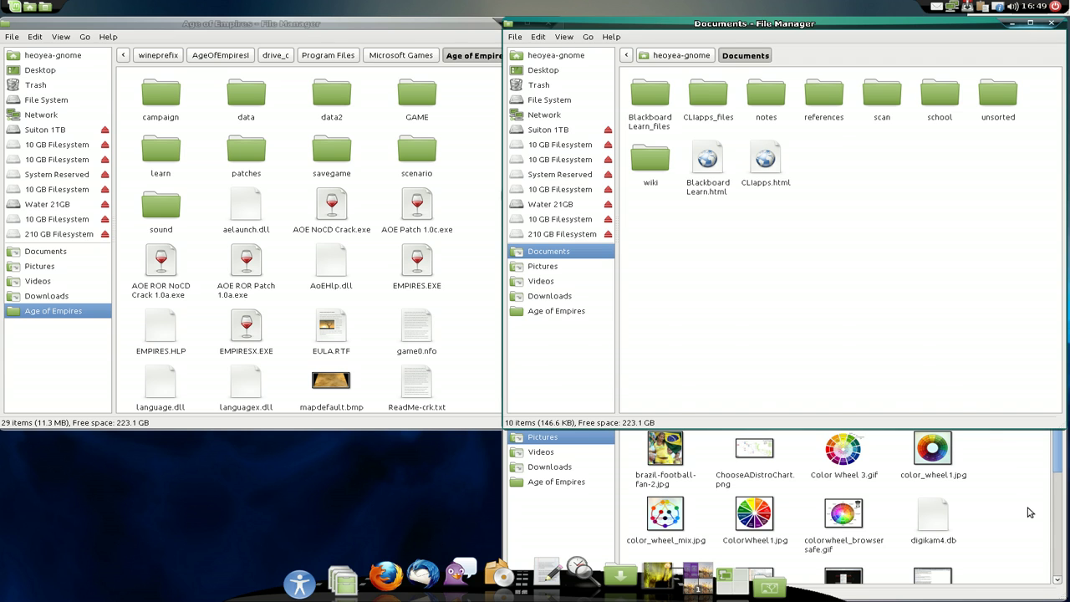
left_click(1020, 477)
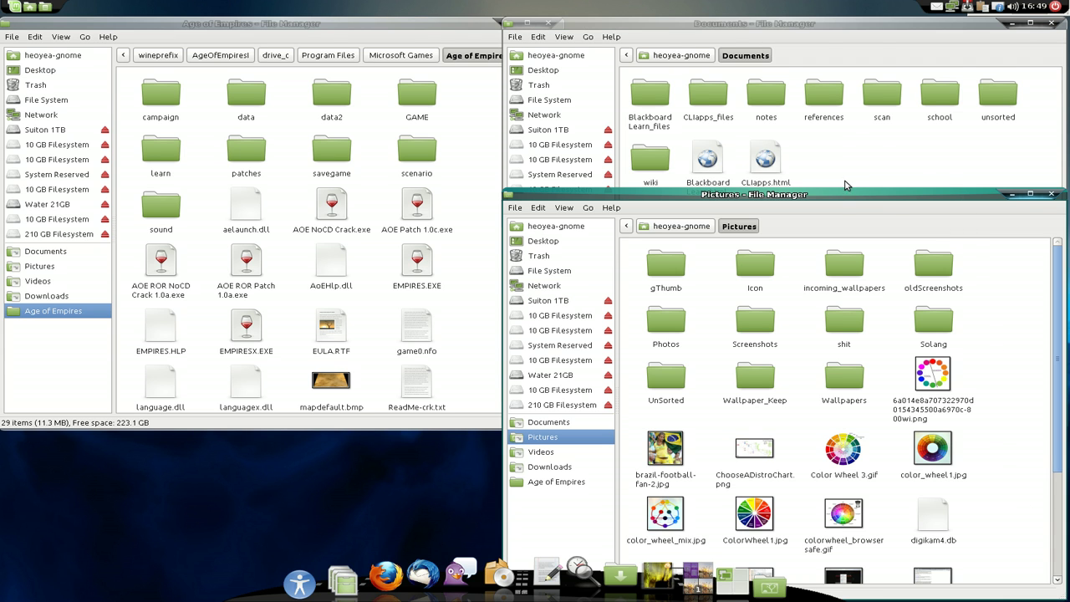
left_click_drag(844, 194, 666, 100)
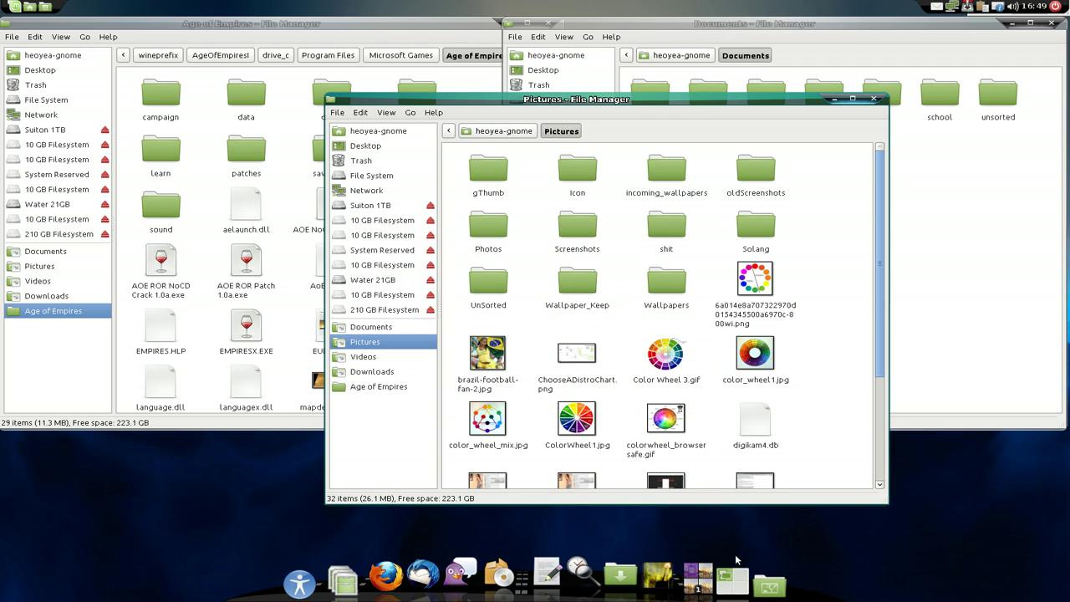
- Preview the three grouped Thunar windows and spread them out side by side
left_click(343, 580)
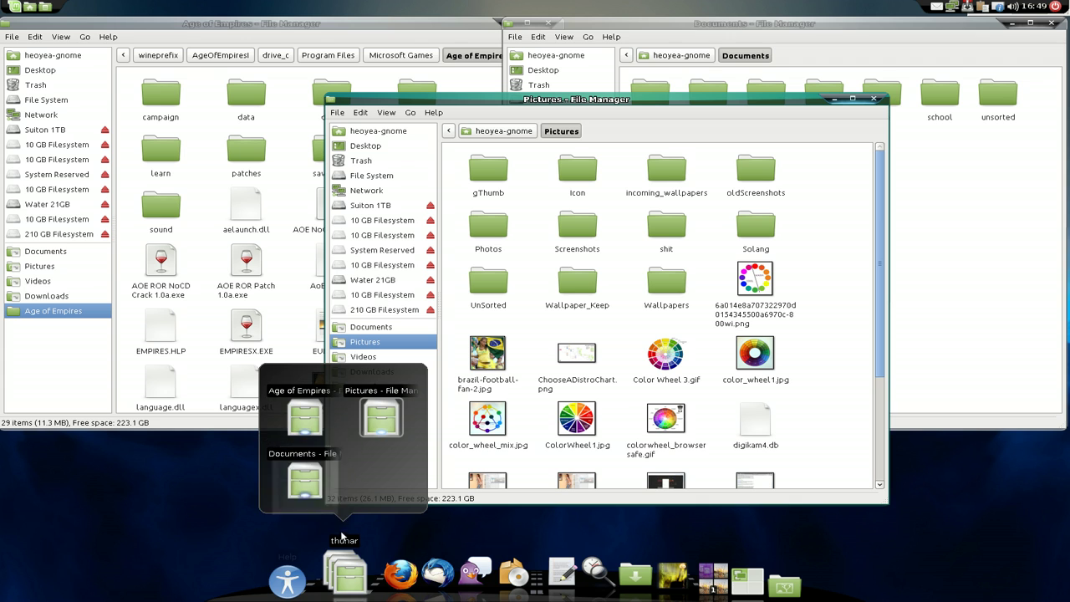
left_click(347, 572)
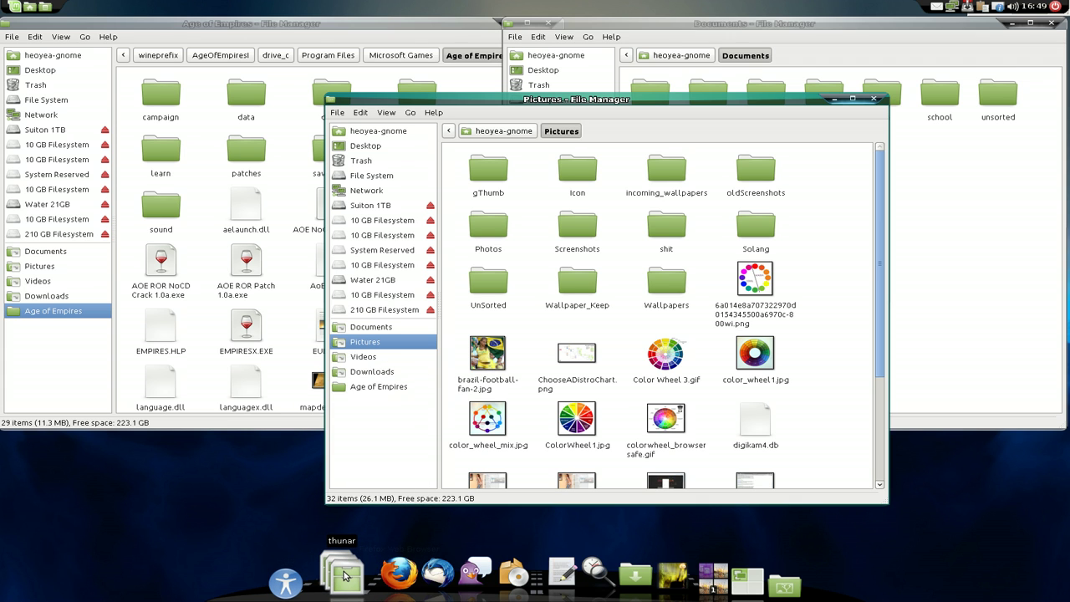
left_click(344, 575)
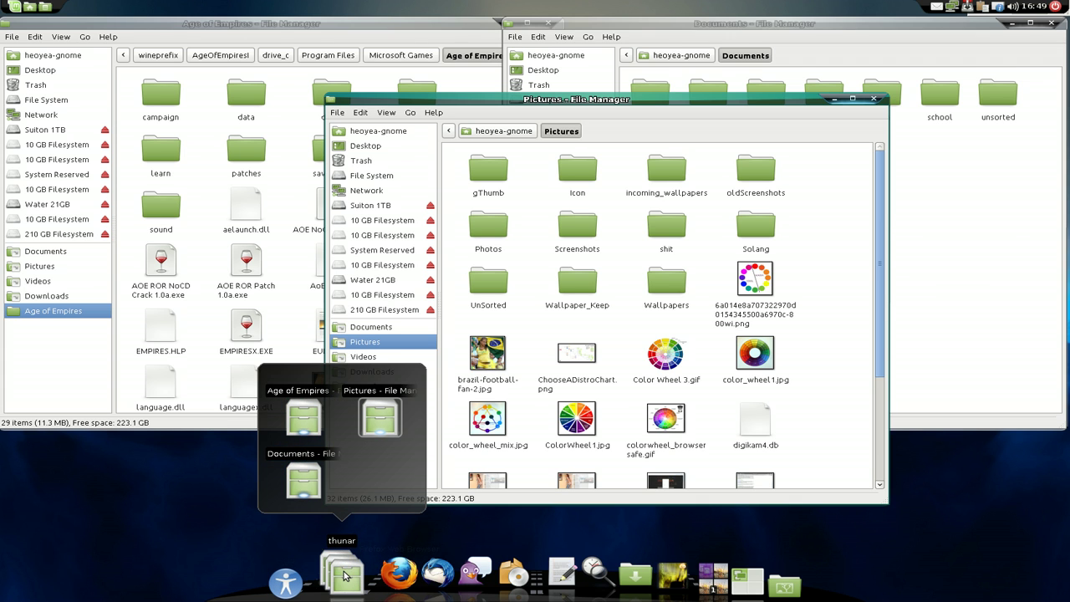
left_click(347, 577)
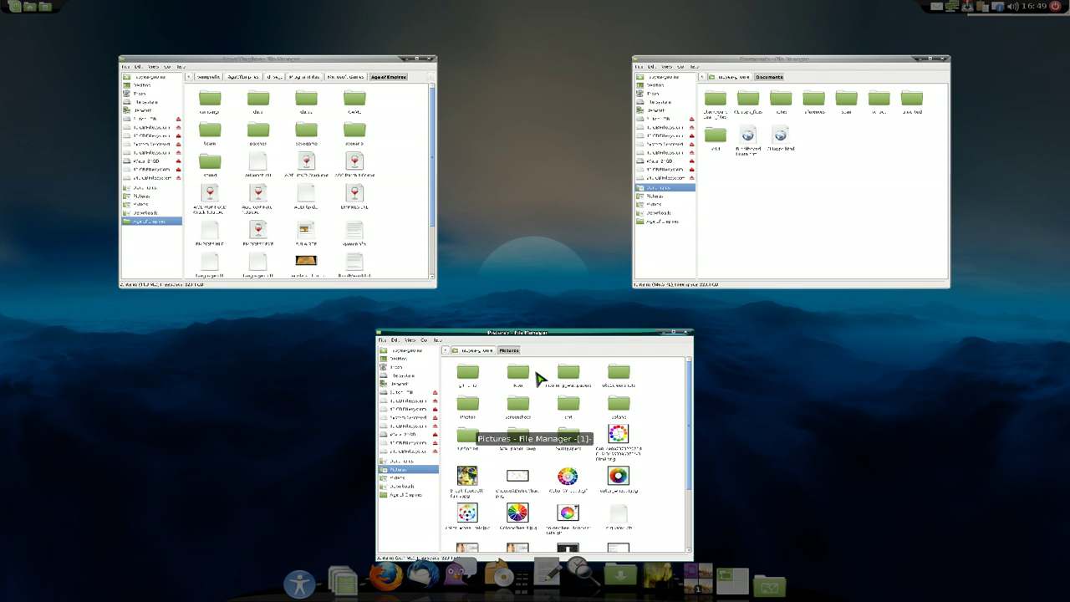
left_click(581, 301)
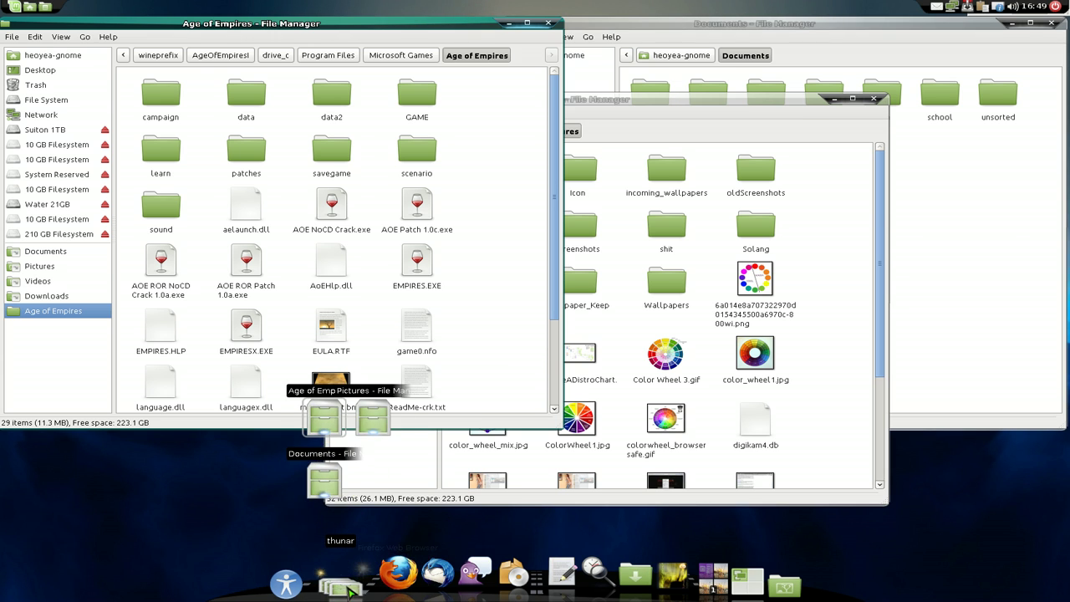
left_click(349, 588)
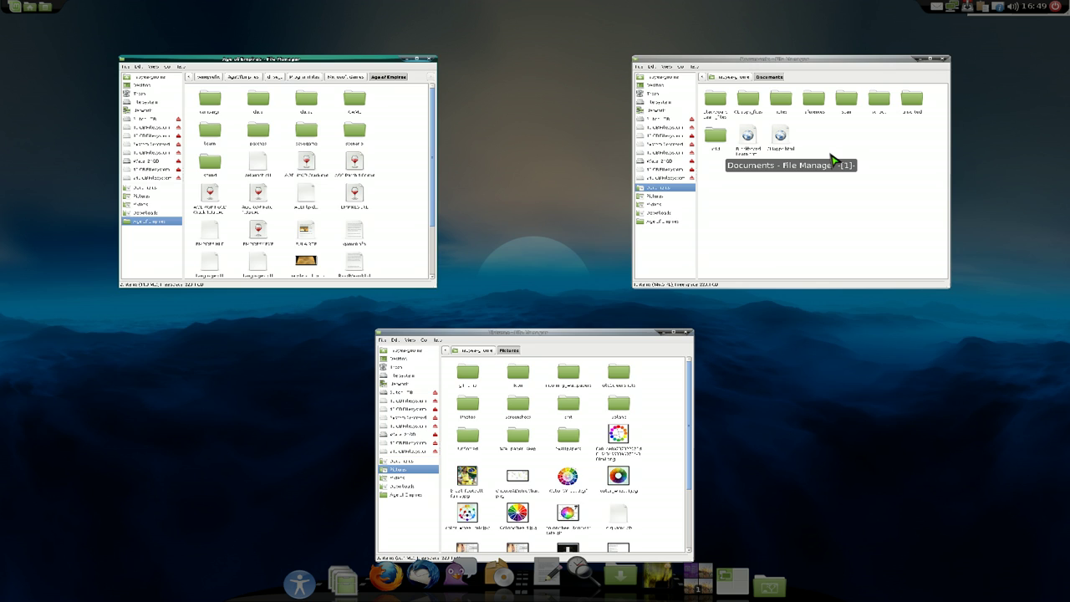
- Close the Documents window and clear away the remaining file manager windows
middle_click(833, 159)
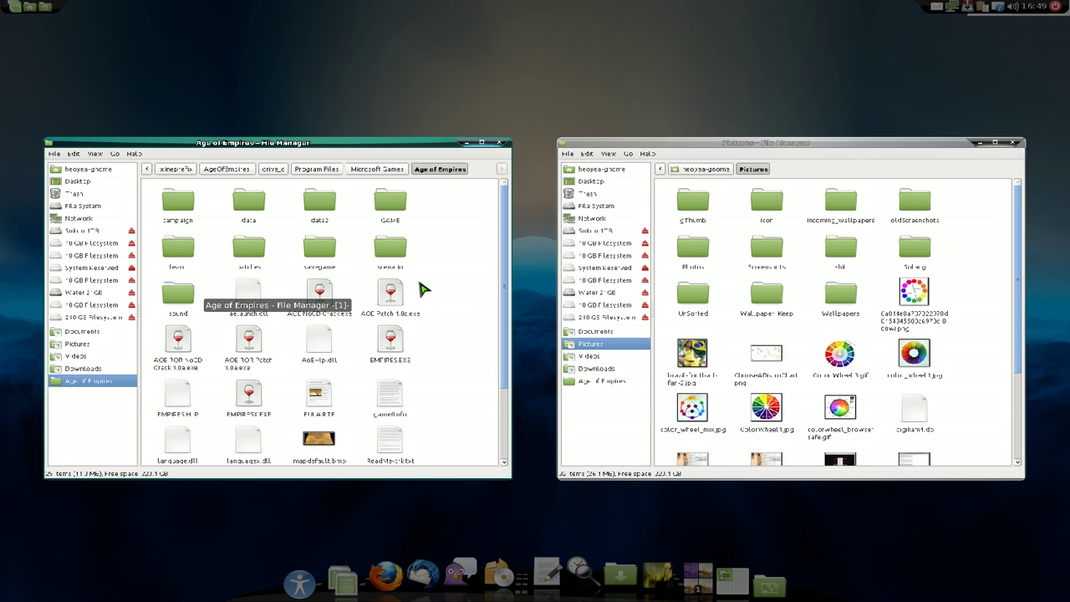
left_click(366, 299)
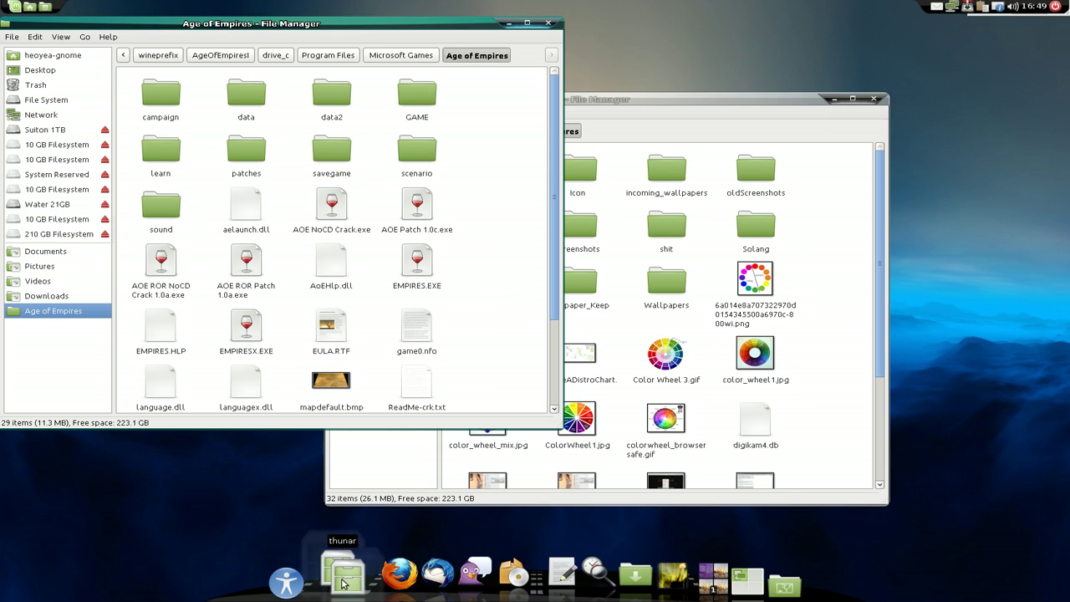
left_click(346, 578)
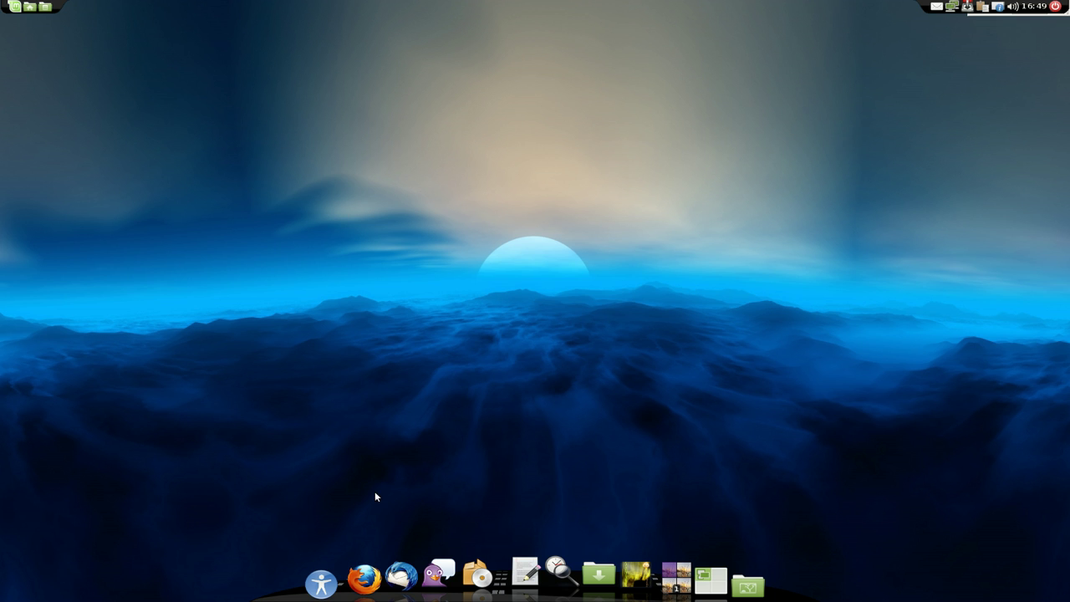
- Launch GIMP Image Editor from the applications menu's Graphics category
left_click(15, 10)
mouse_move(37, 50)
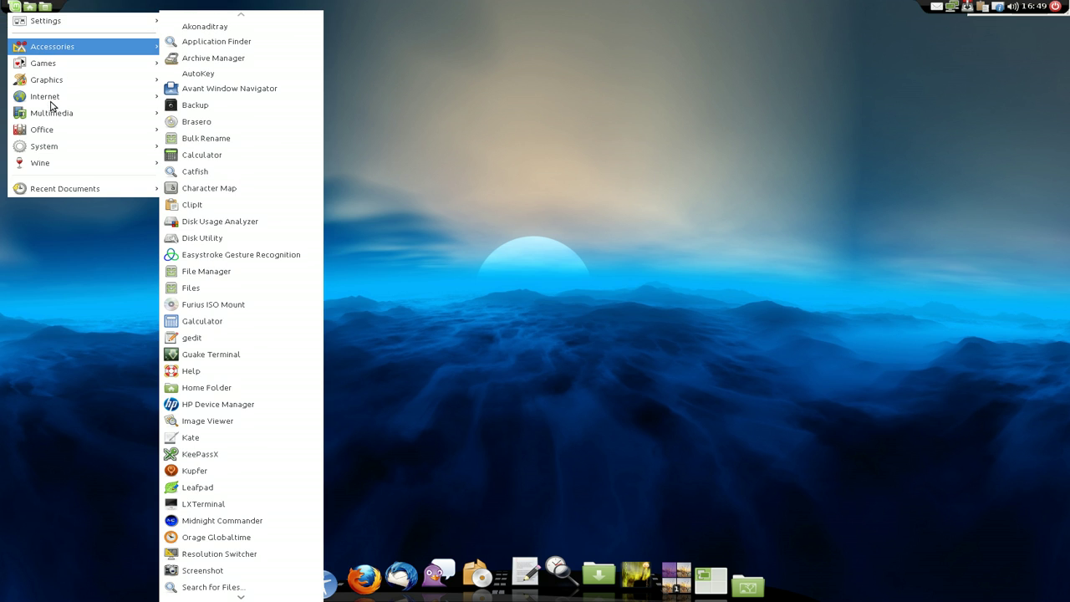
mouse_move(67, 72)
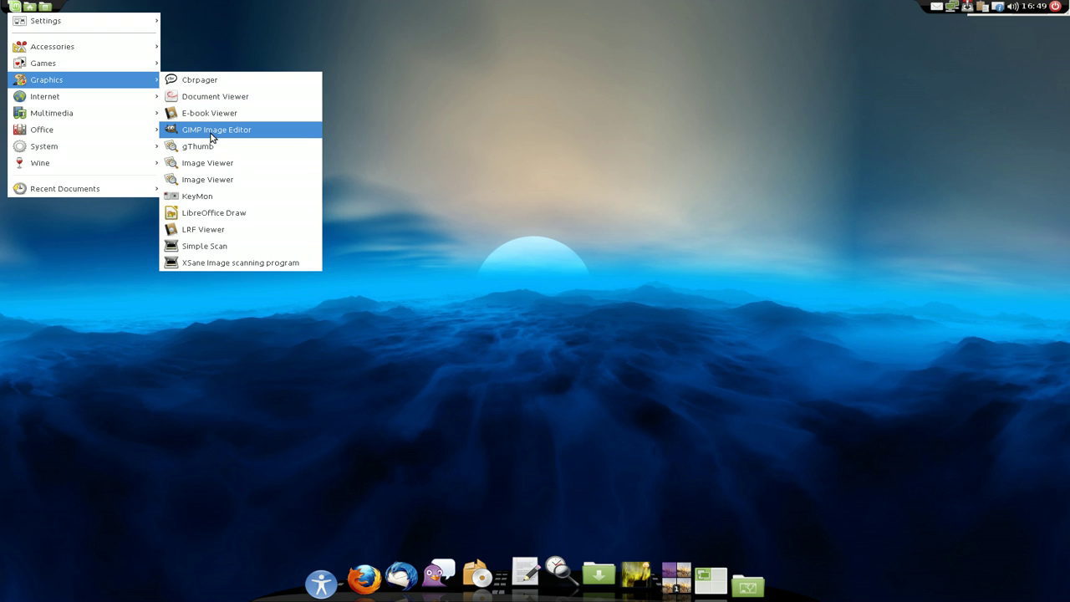
left_click(211, 132)
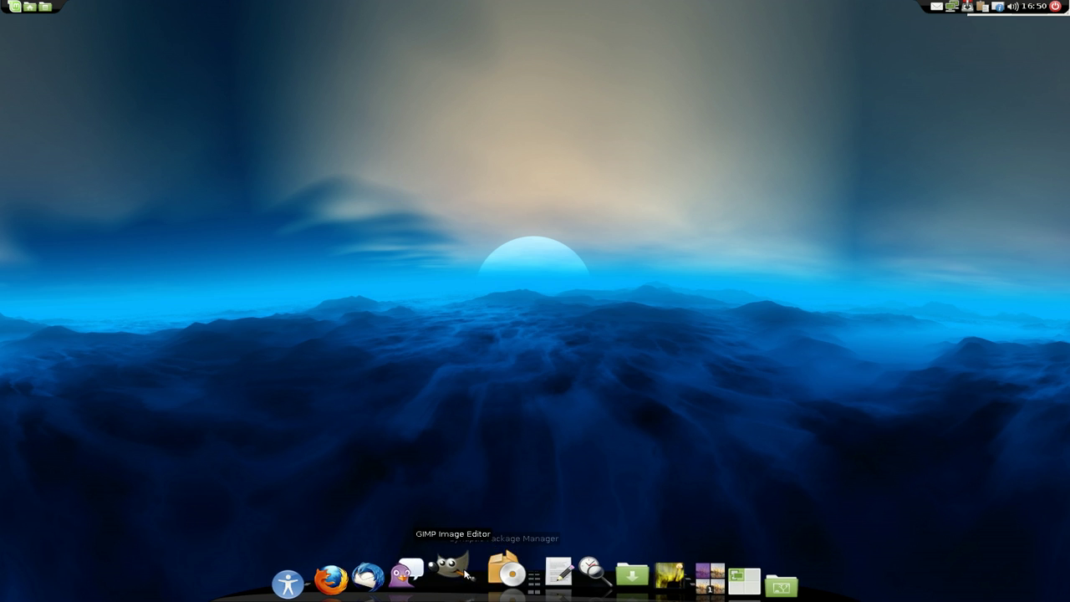
- Open the Documents folder, then make its running Thunar File Manager icon a launcher
left_click(30, 7)
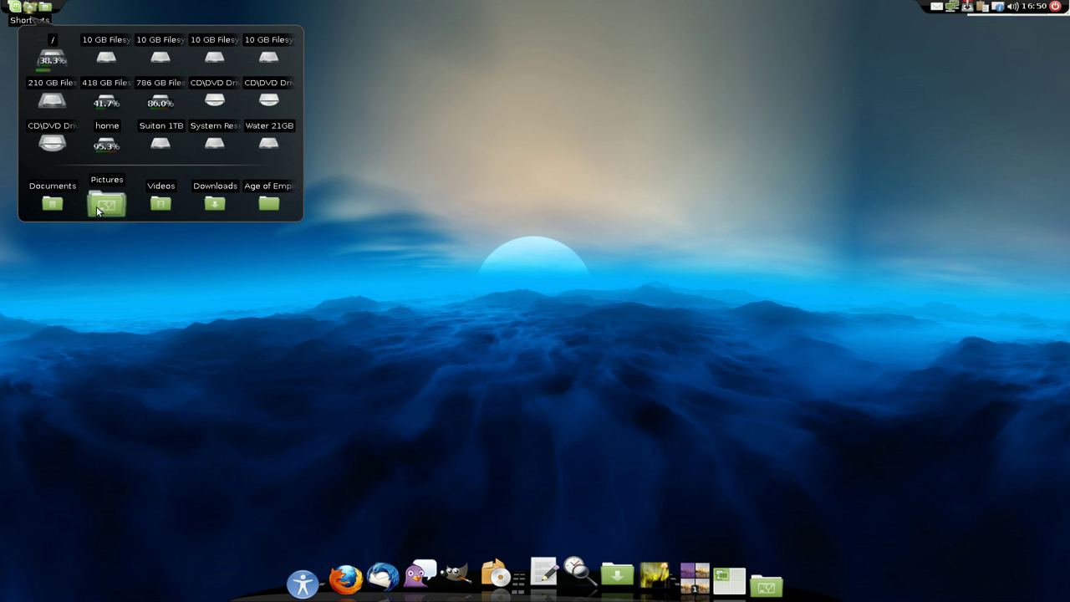
left_click(55, 201)
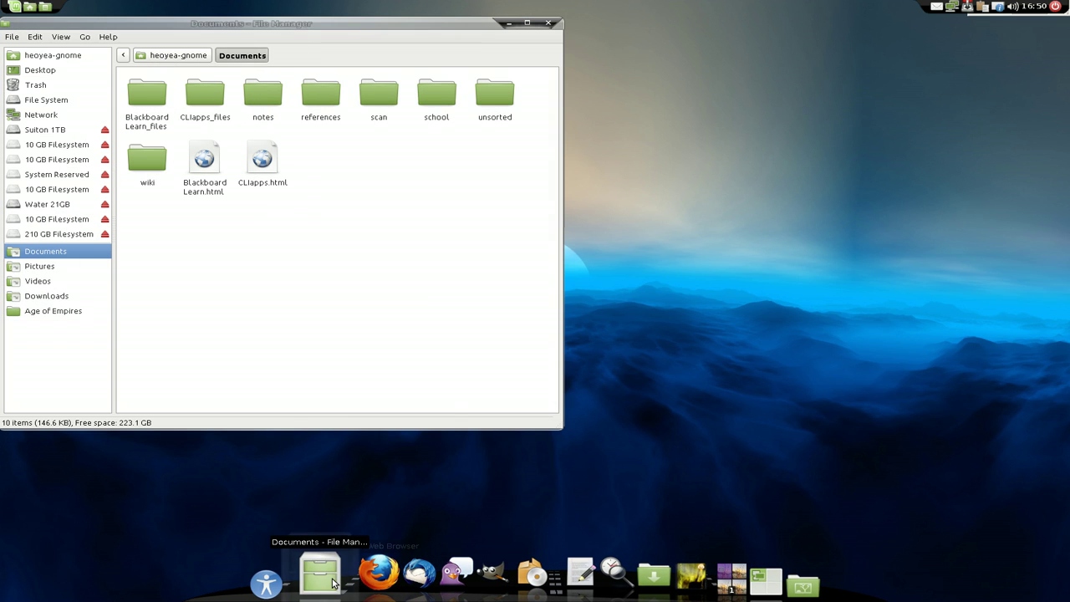
right_click(333, 583)
mouse_move(393, 437)
left_click(501, 435)
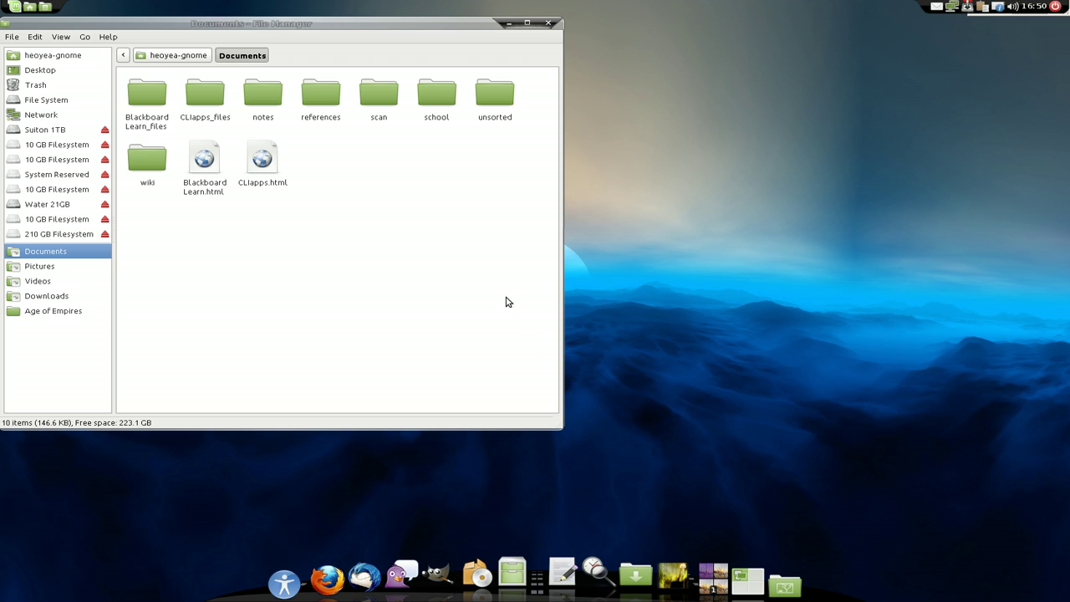
- Close Documents, start Thunar from the new launcher, and centre the home folder window
left_click(548, 23)
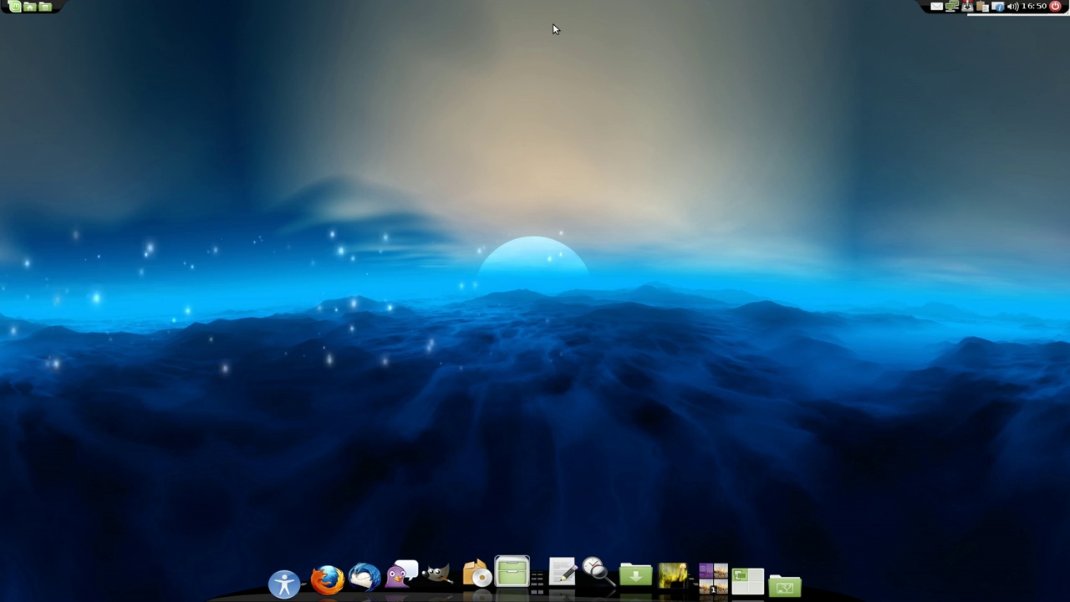
left_click(511, 572)
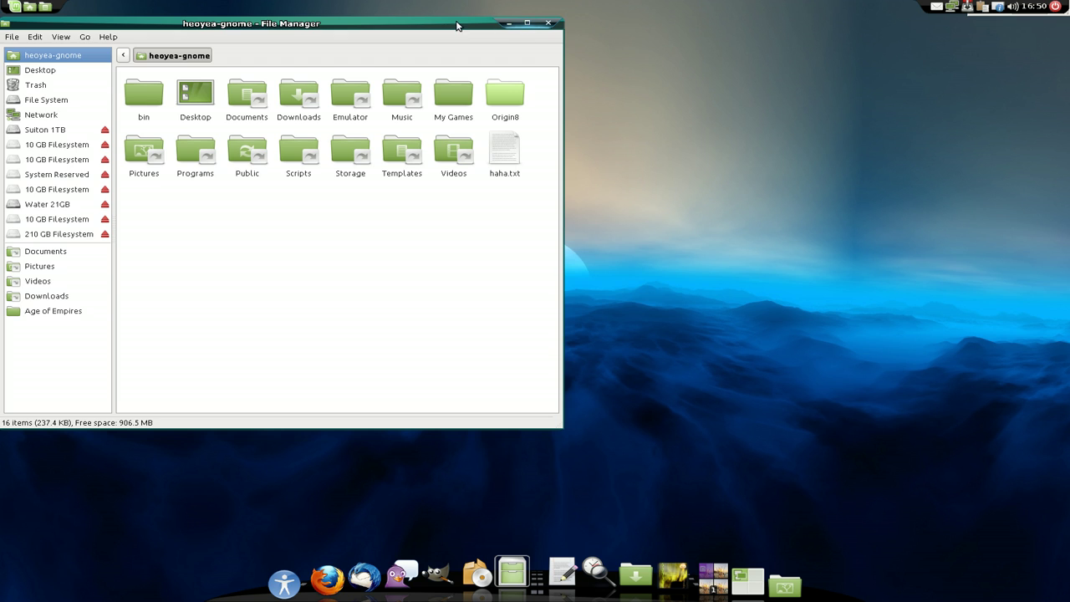
left_click_drag(458, 26, 601, 55)
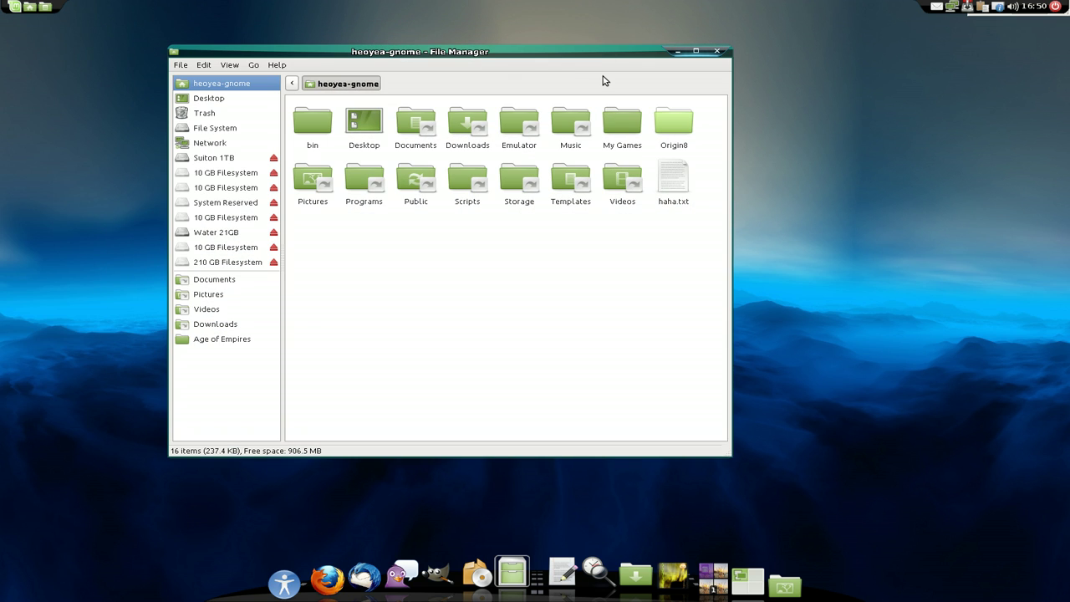
left_click(717, 51)
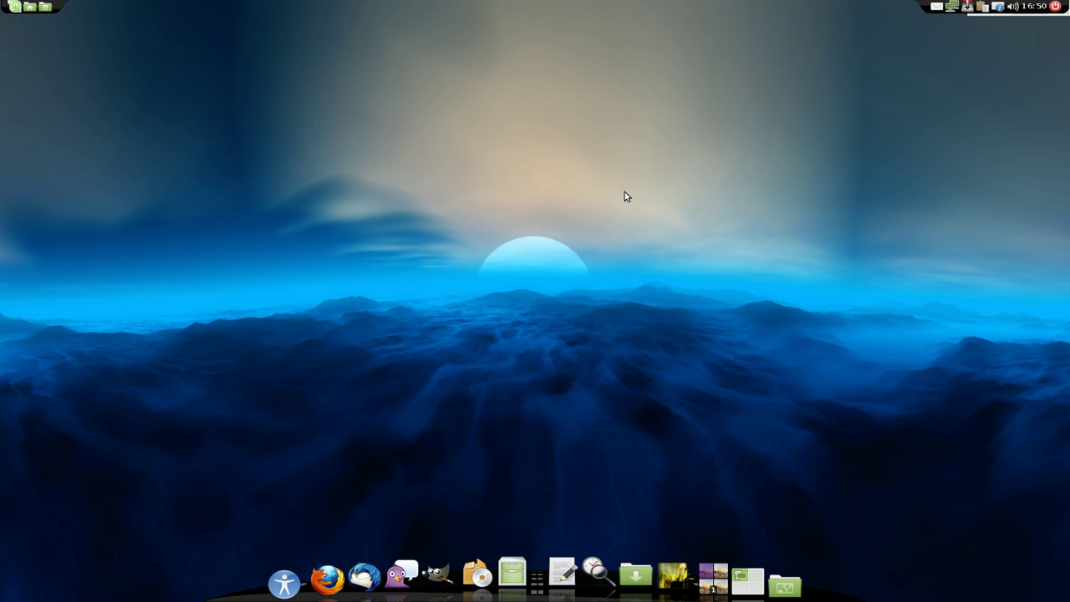